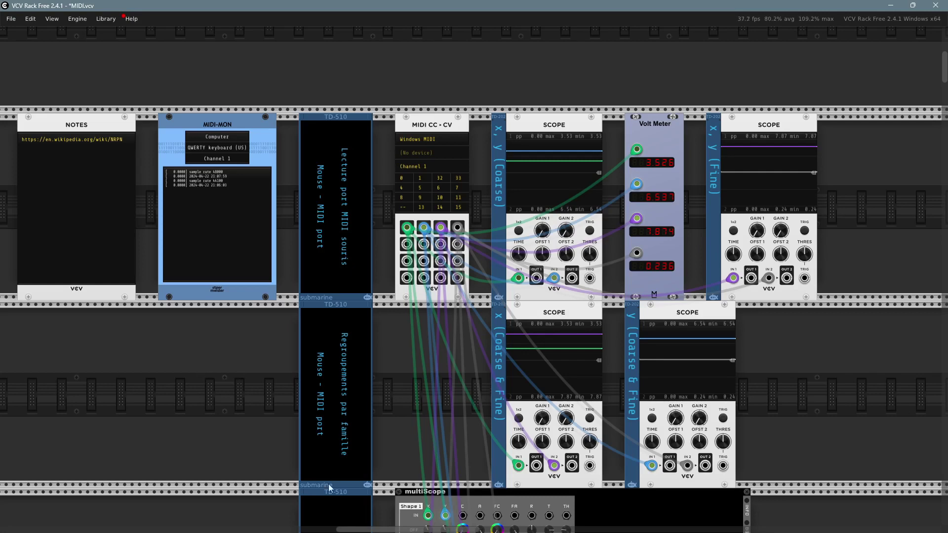
- Look over the patch from the mouse MIDI reading row down to the multiScope and sound modulation rows
scroll(194, 283, "down", 5)
scroll(193, 283, "right", 2)
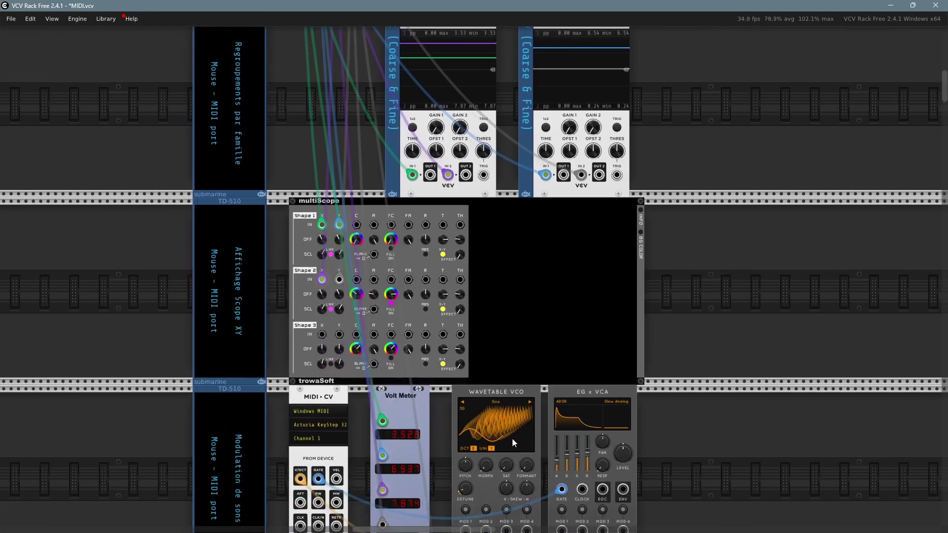
left_click_drag(511, 439, 537, 473)
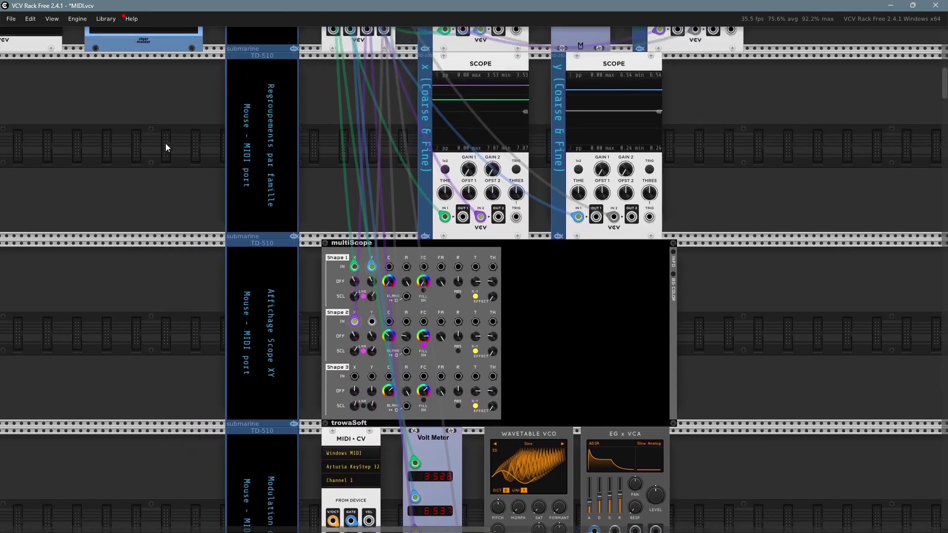
left_click_drag(165, 144, 211, 351)
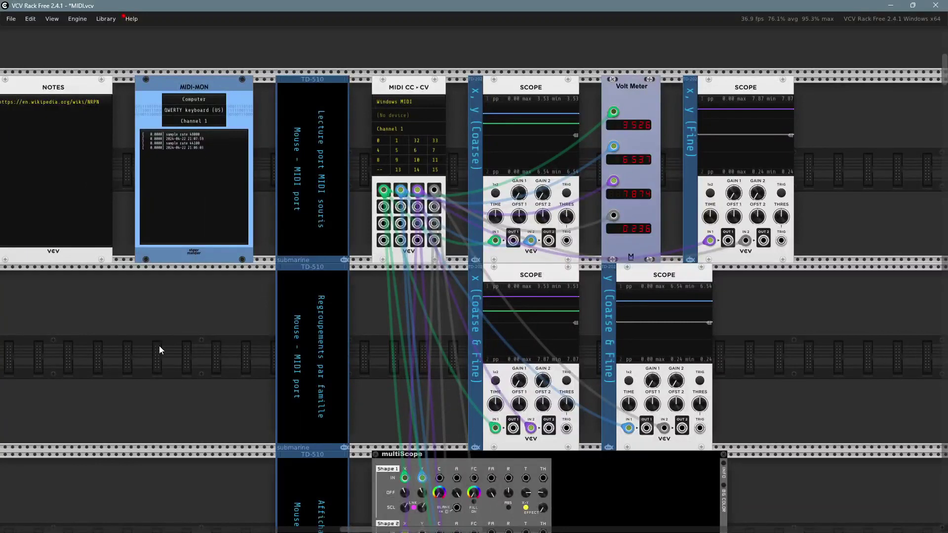
- Set the MIDI-MON module to the Computer keyboard/mouse driver with Mouse as the device, and clear its log
scroll(159, 345, "up", 3)
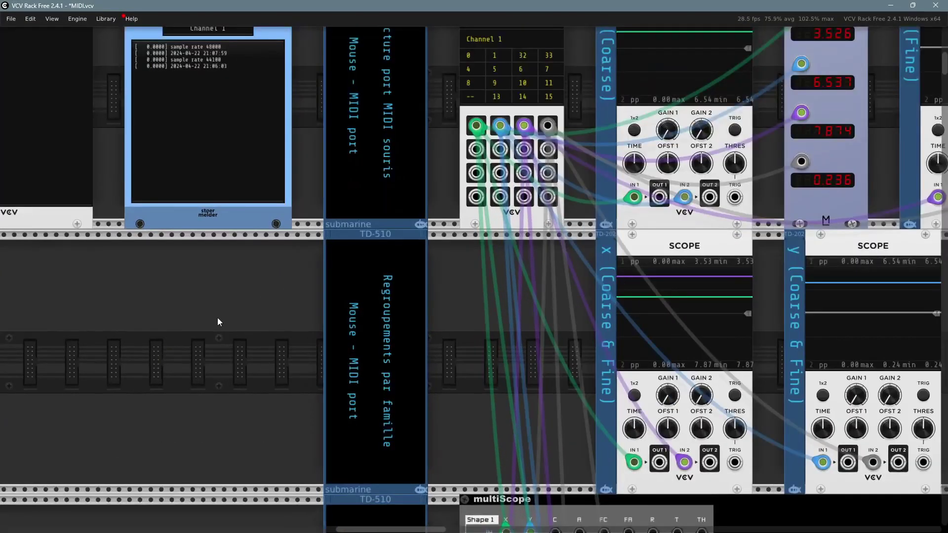
scroll(217, 318, "left", 2)
scroll(306, 415, "up", 2)
scroll(315, 428, "left", 1)
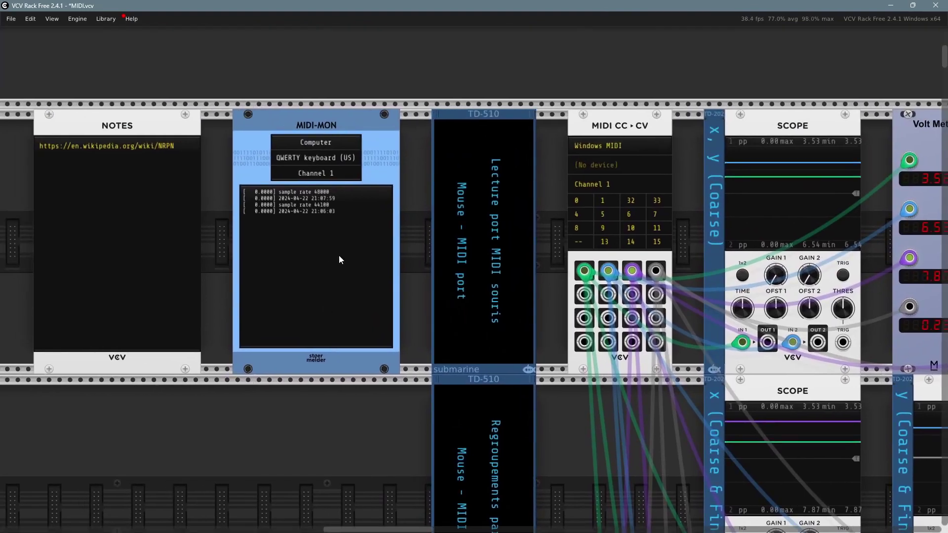
scroll(338, 257, "up", 1)
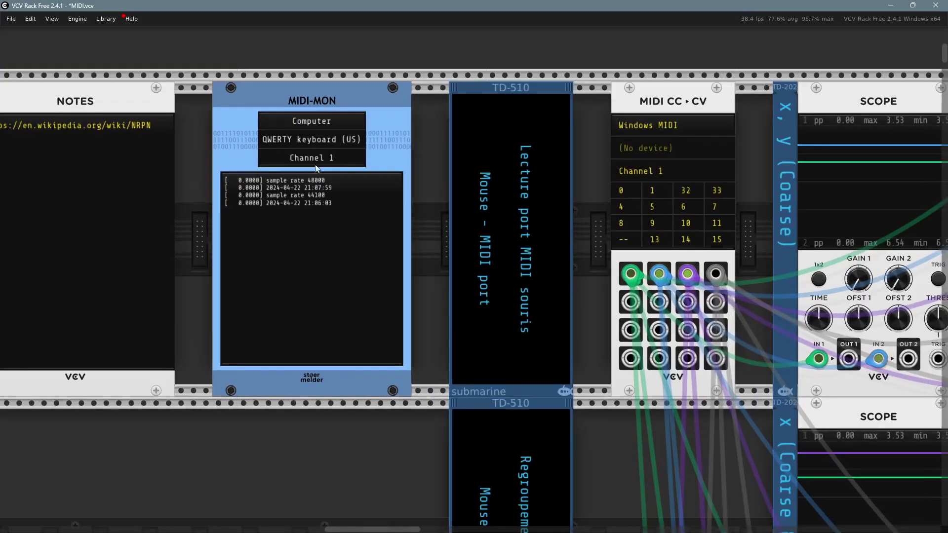
left_click(318, 122)
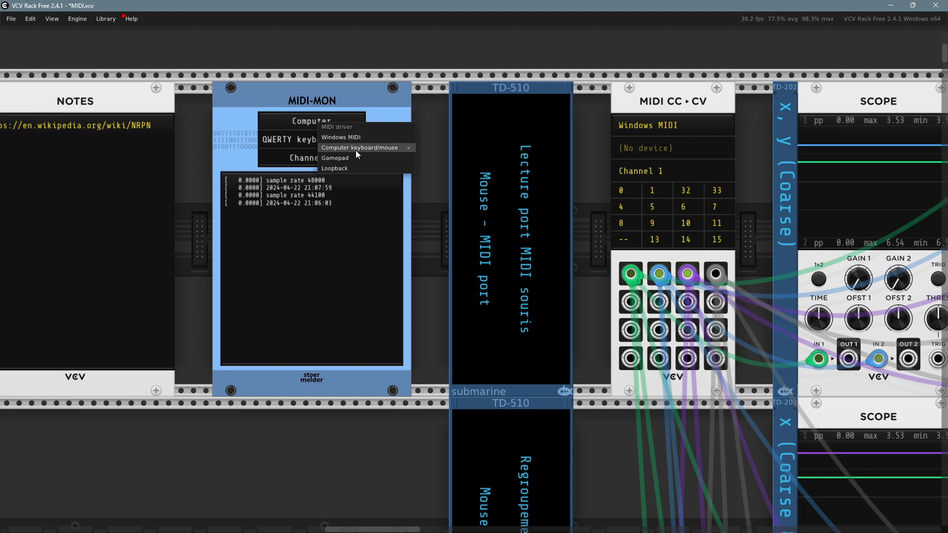
left_click(392, 148)
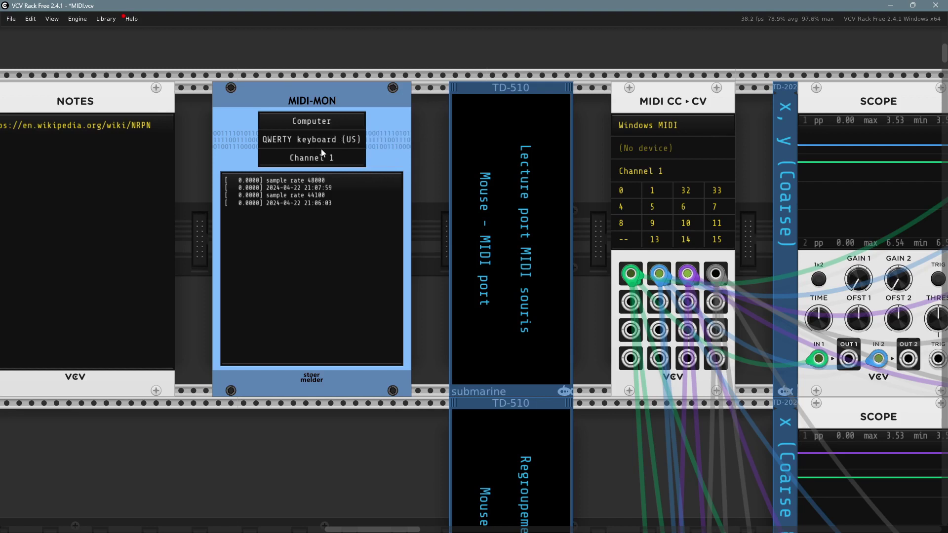
left_click(325, 142)
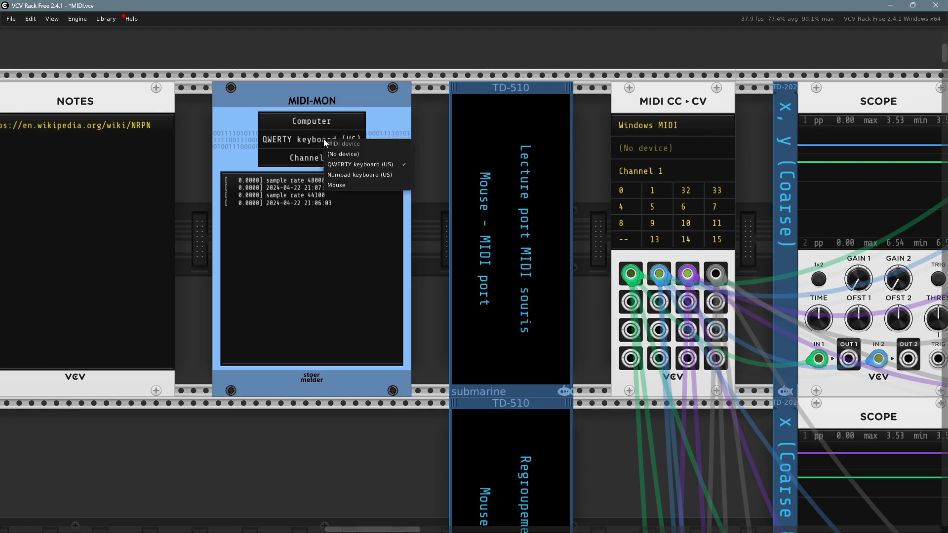
left_click(341, 185)
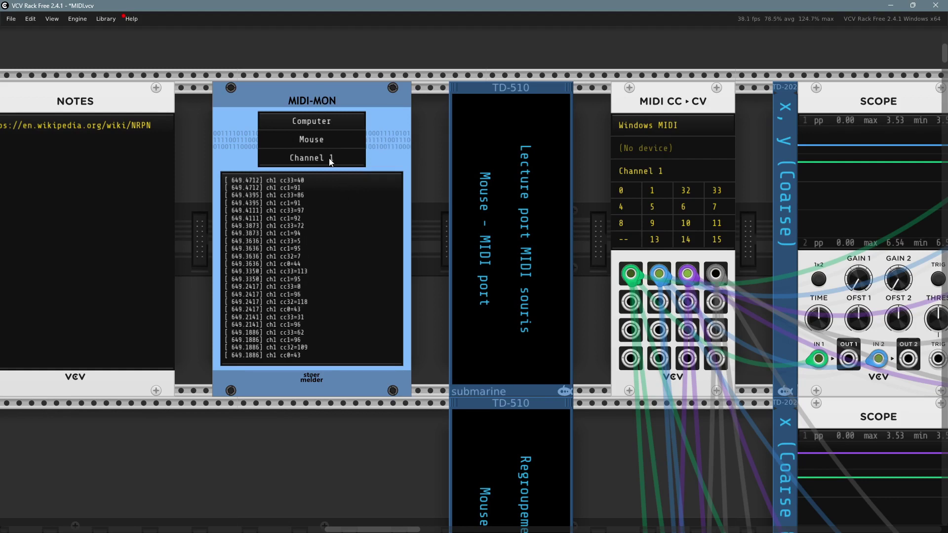
right_click(323, 97)
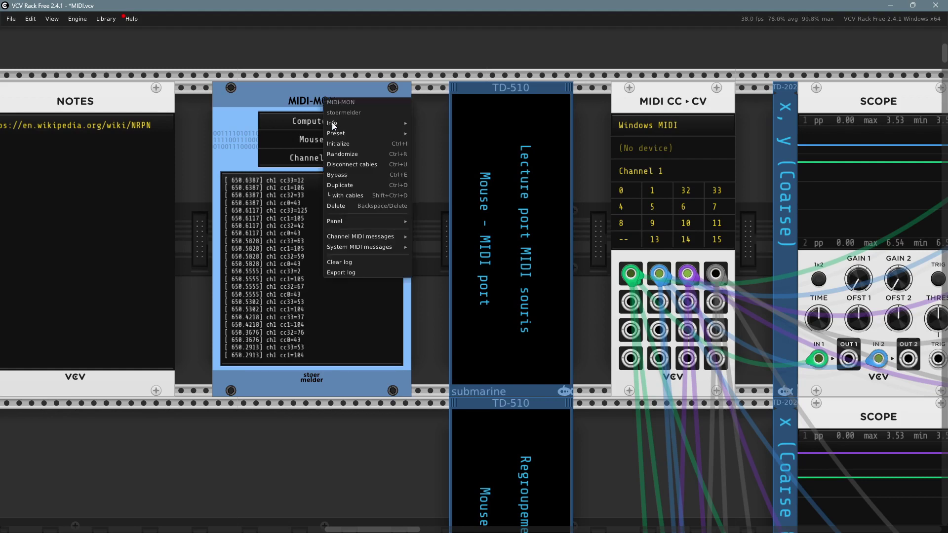
left_click(365, 264)
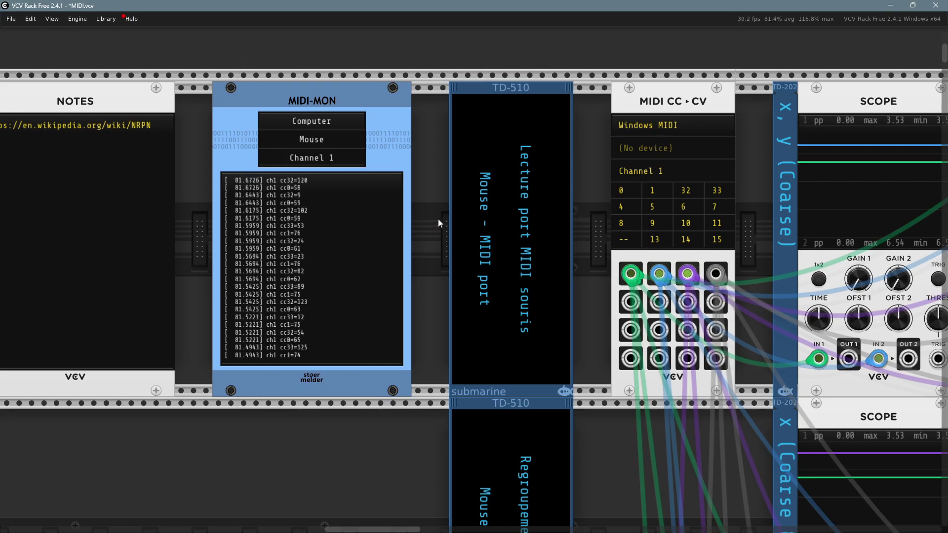
- Set the MIDI CC to CV module's driver to Computer keyboard/mouse and its device to Mouse
left_click_drag(425, 216, 322, 241)
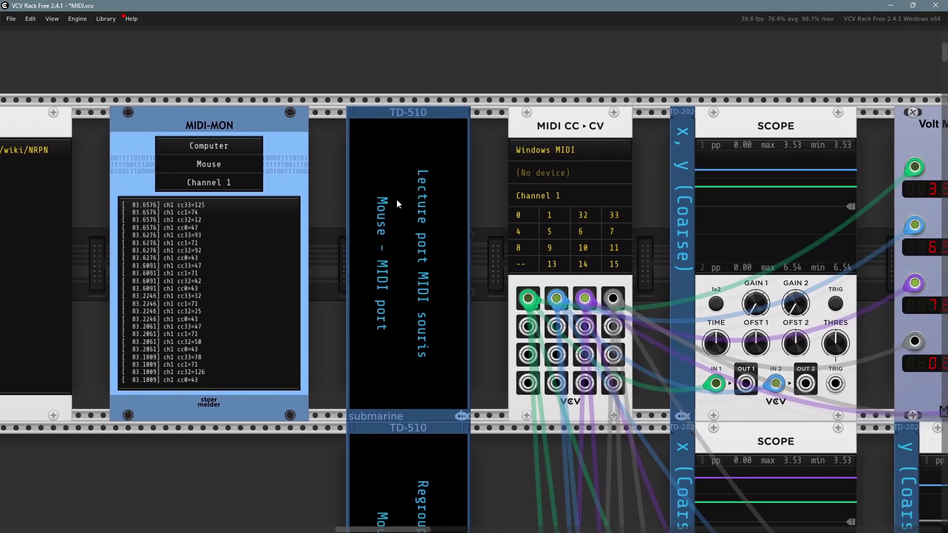
left_click(570, 151)
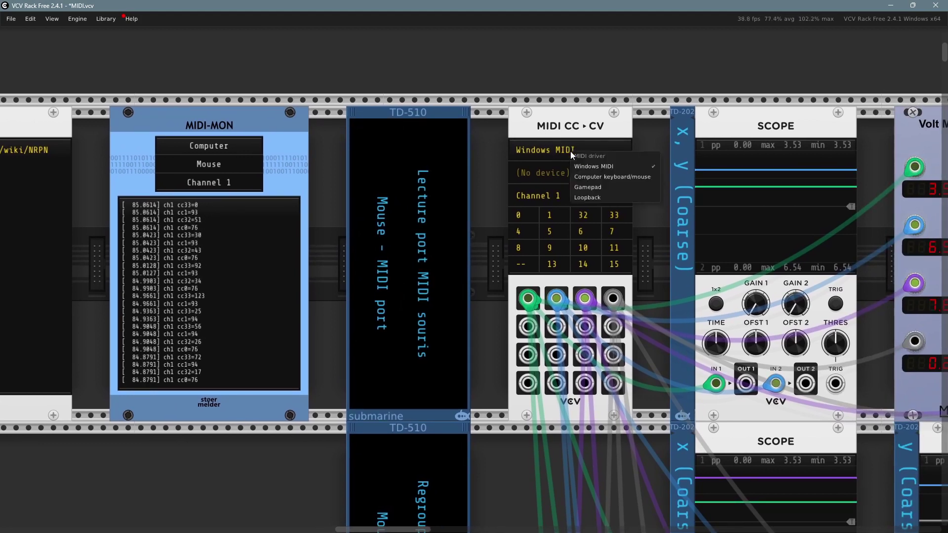
left_click(595, 178)
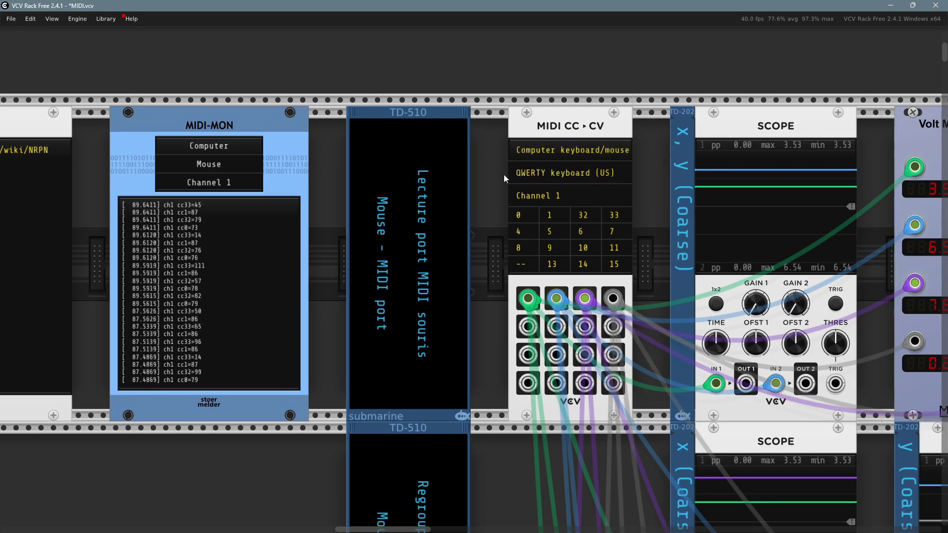
left_click(577, 173)
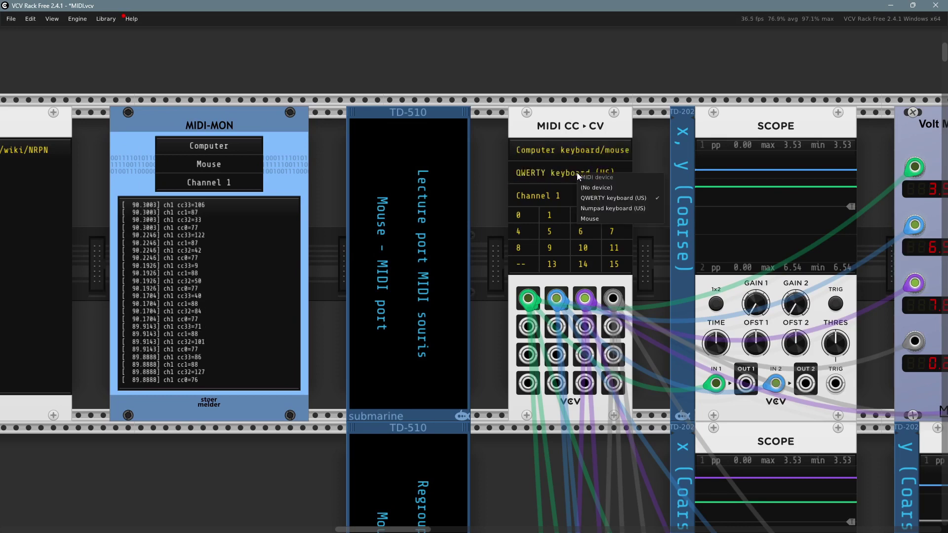
left_click(591, 218)
- Examine how mouse movement drives the MIDI CC to CV outputs on the coarse and fine scopes and the Volt Meter
scroll(642, 235, "right", 3)
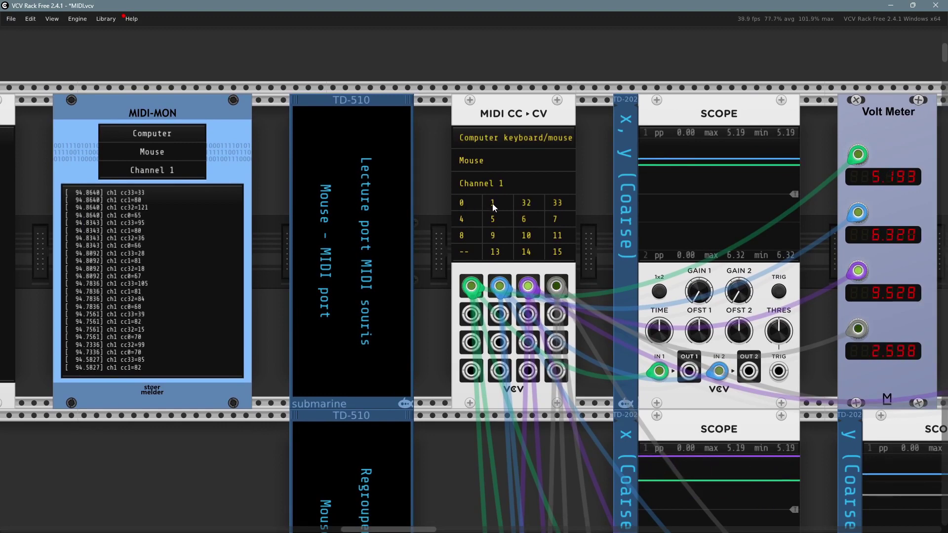
scroll(543, 212, "right", 3)
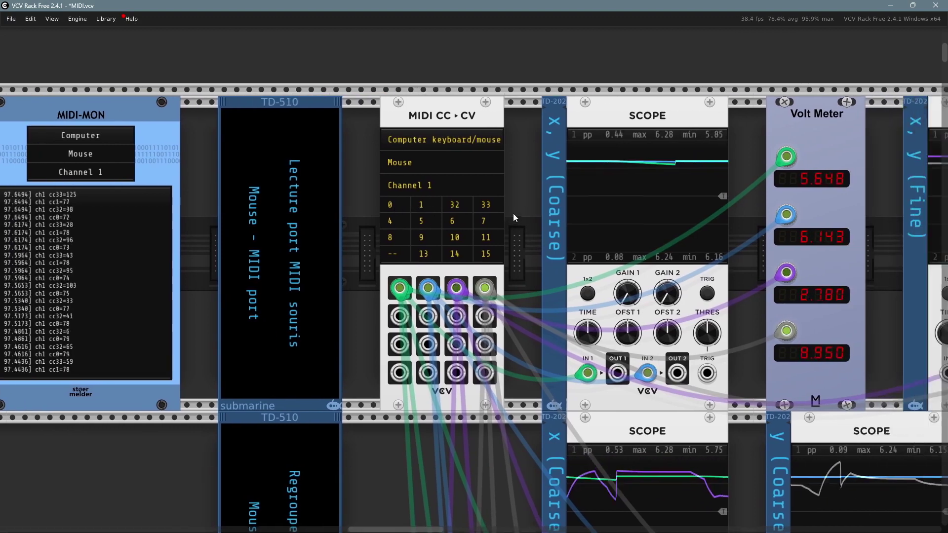
scroll(492, 218, "down", 2)
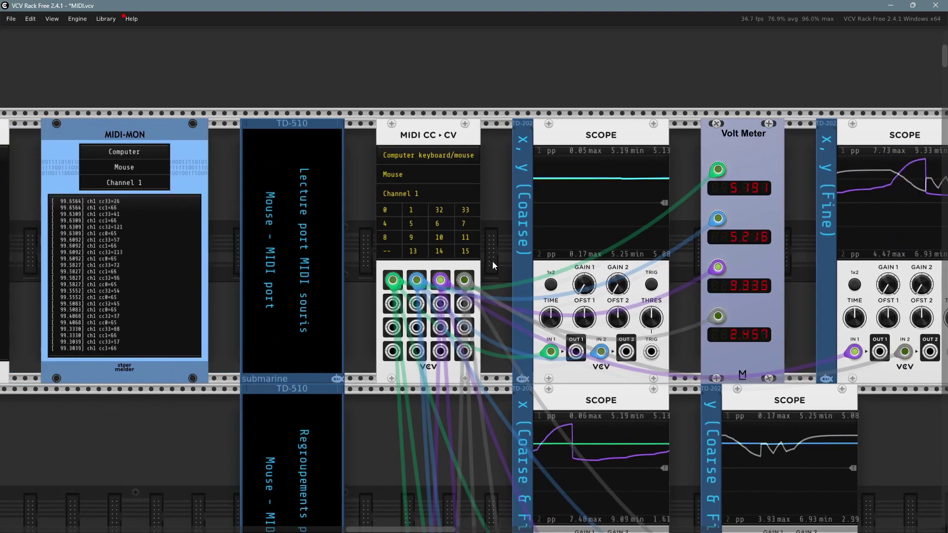
scroll(493, 262, "right", 2)
scroll(493, 262, "down", 1)
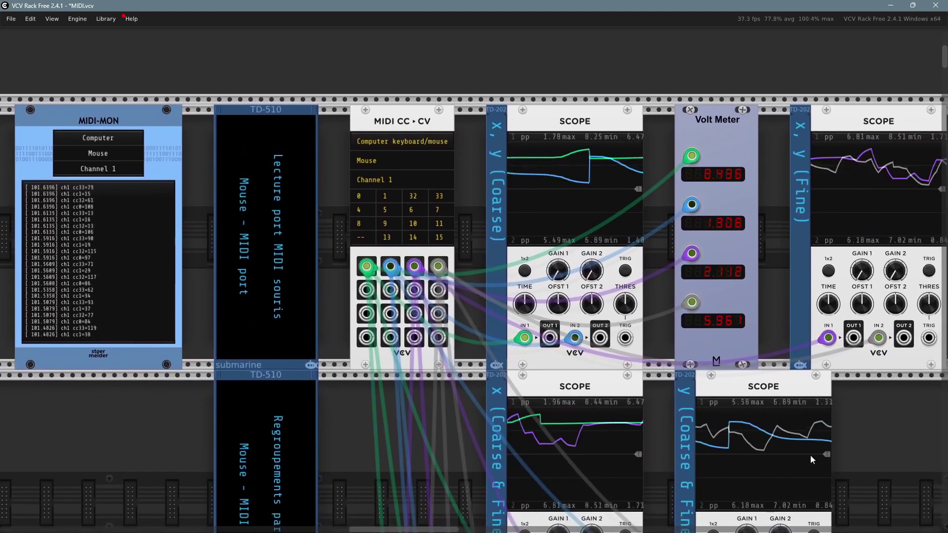
mouse_move(525, 340)
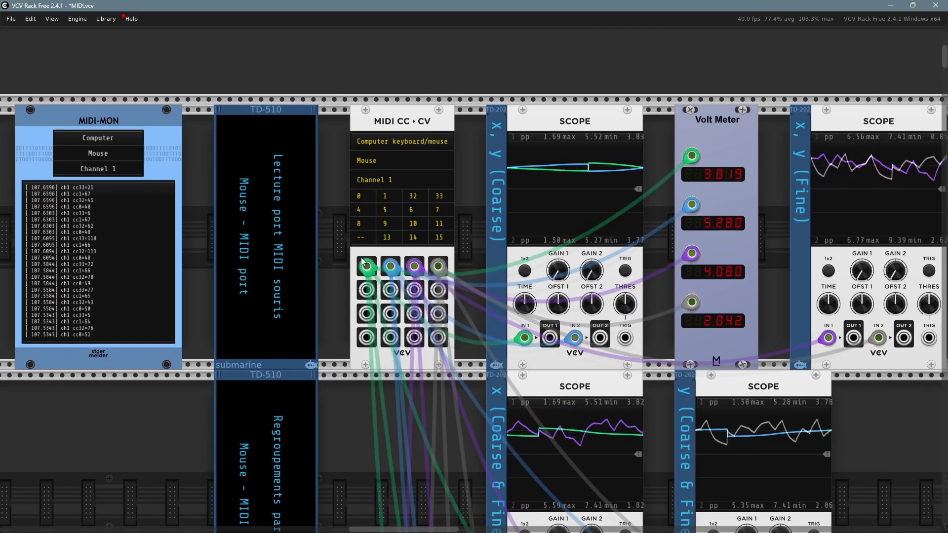
mouse_move(366, 267)
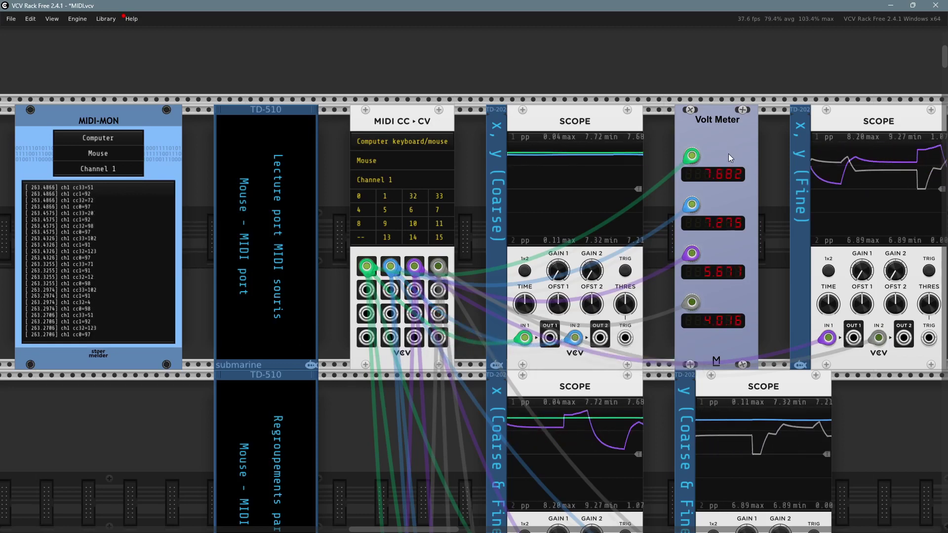
left_click_drag(728, 153, 718, 149)
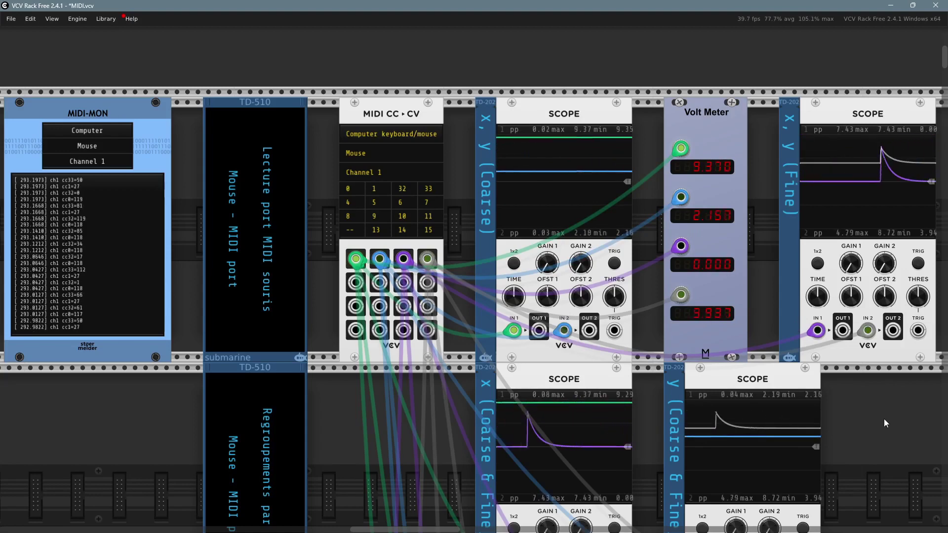
left_click_drag(893, 422, 834, 429)
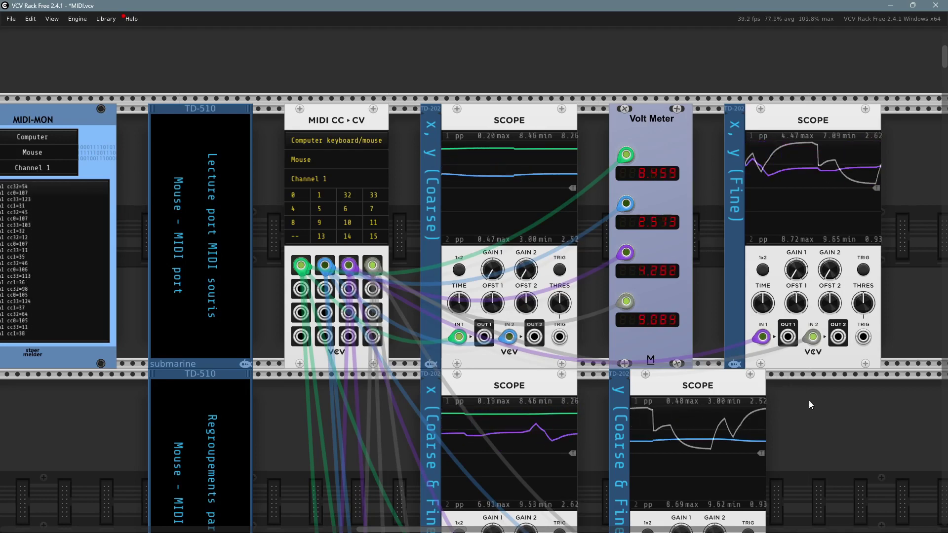
left_click_drag(825, 404, 861, 400)
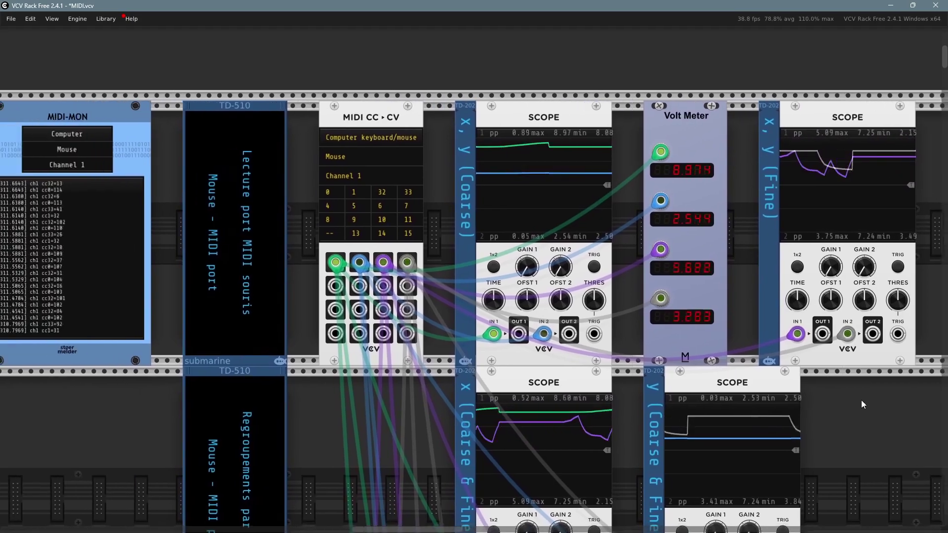
scroll(861, 382, "down", 1)
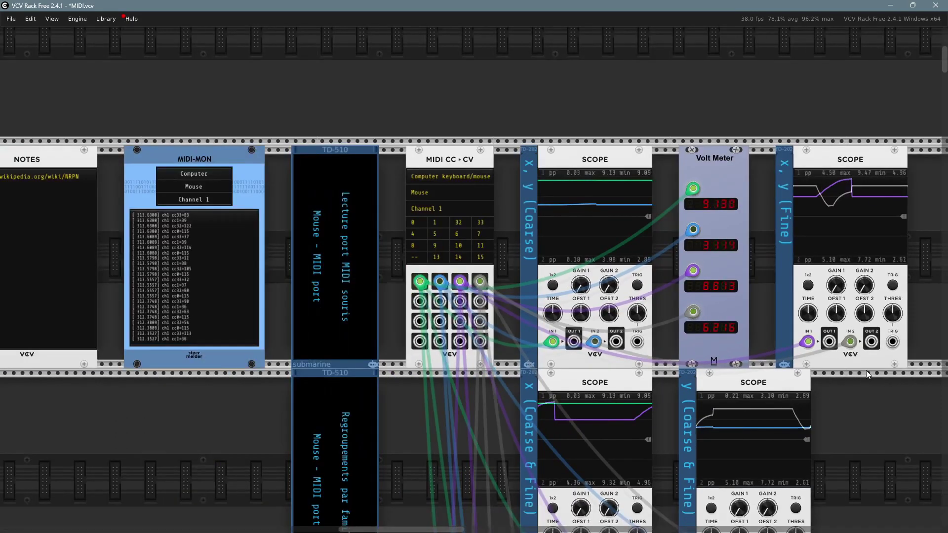
- Compare the controller messages in the MIDI-MON log with the two inputs of the x, y (Fine) scope
scroll(208, 233, "up", 4)
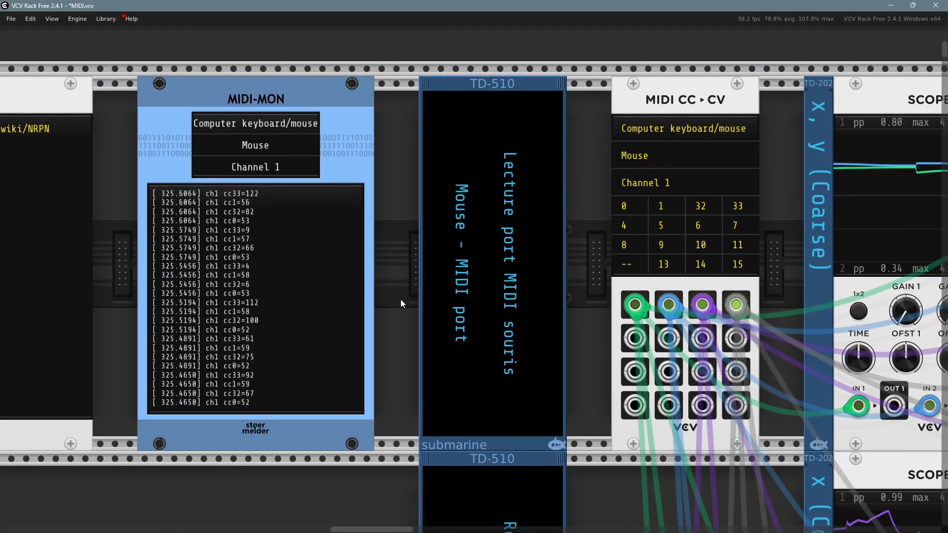
left_click_drag(401, 299, 134, 299)
scroll(126, 296, "down", 3)
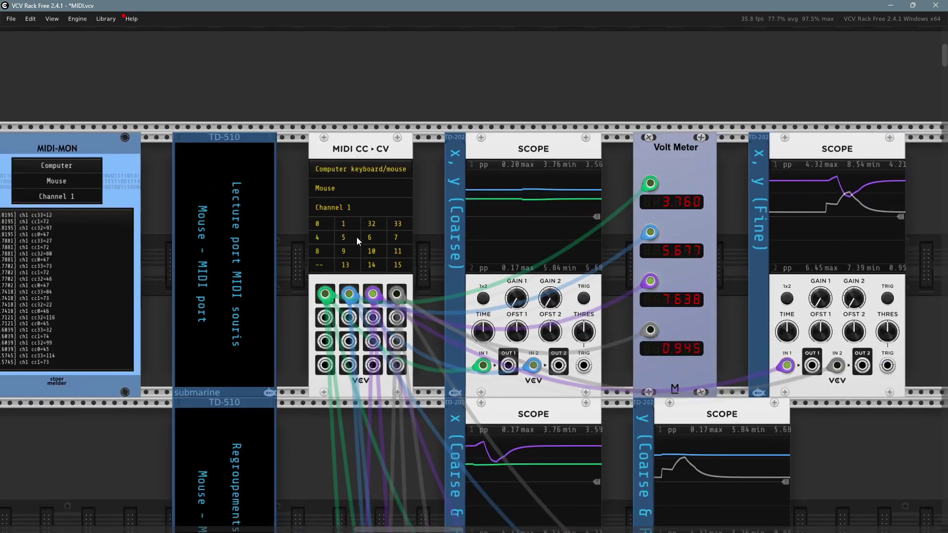
left_click_drag(419, 265, 388, 253)
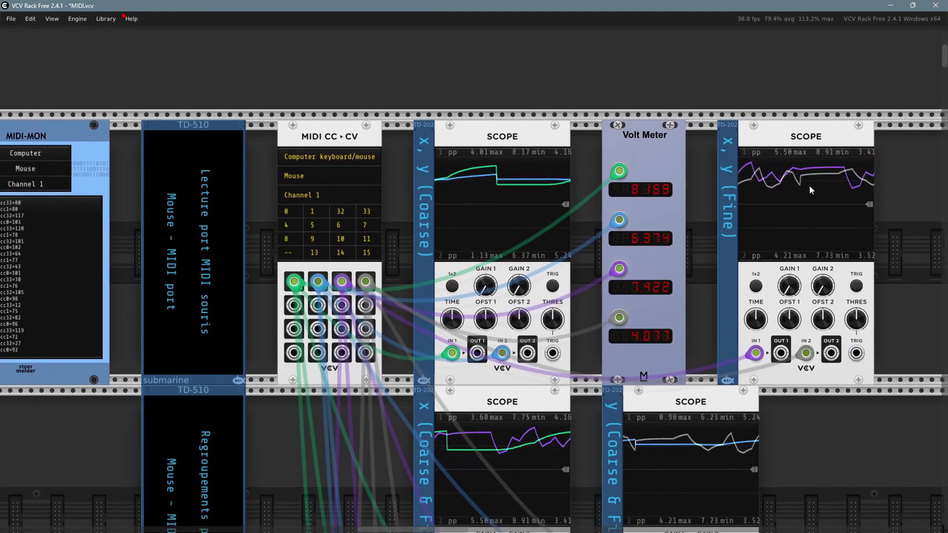
mouse_move(759, 356)
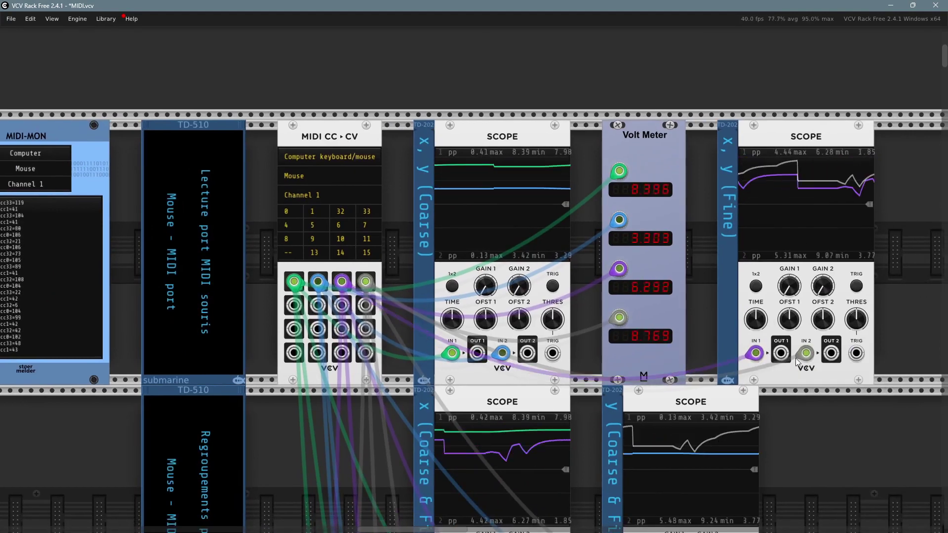
mouse_move(807, 359)
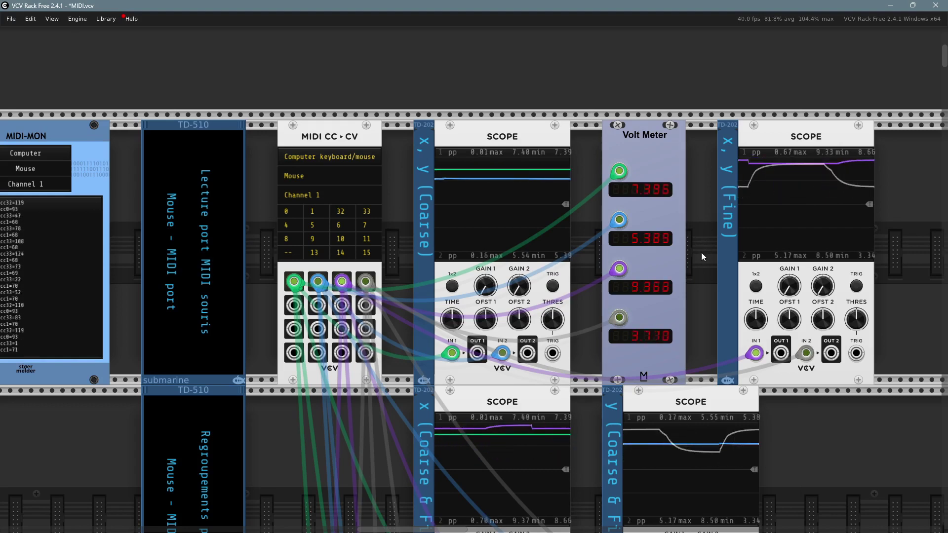
left_click_drag(701, 252, 729, 252)
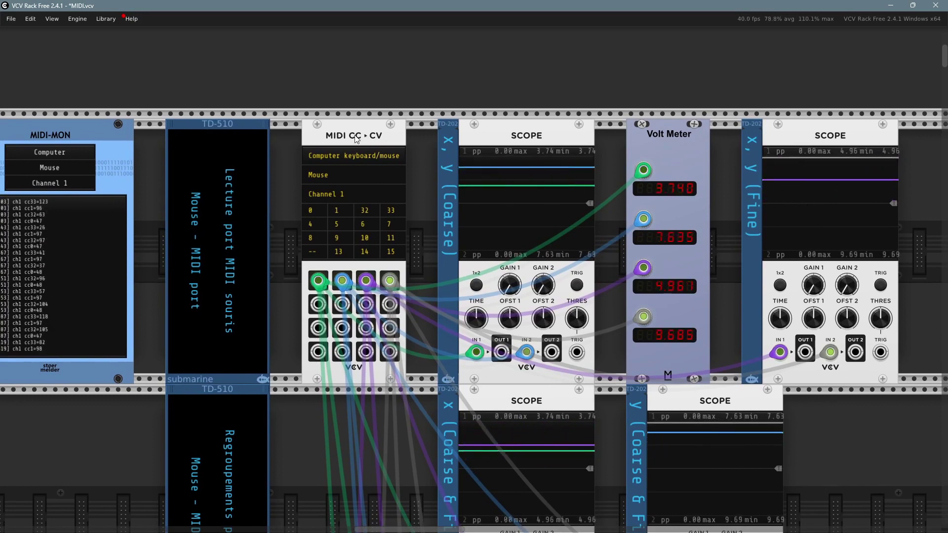
- Inspect the MIDI CC to CV module's information and options, and view its list of available MIDI devices
right_click(355, 138)
mouse_move(371, 161)
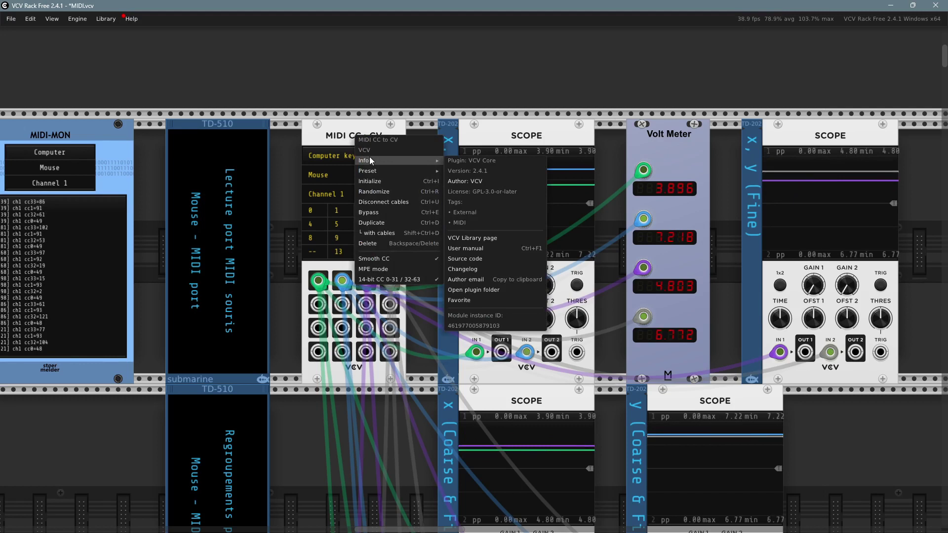
left_click(339, 96)
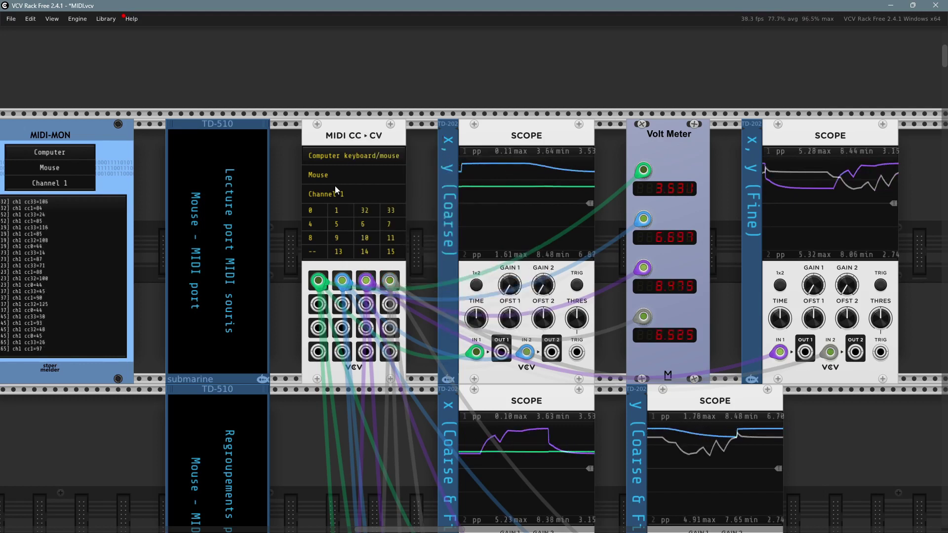
left_click(330, 175)
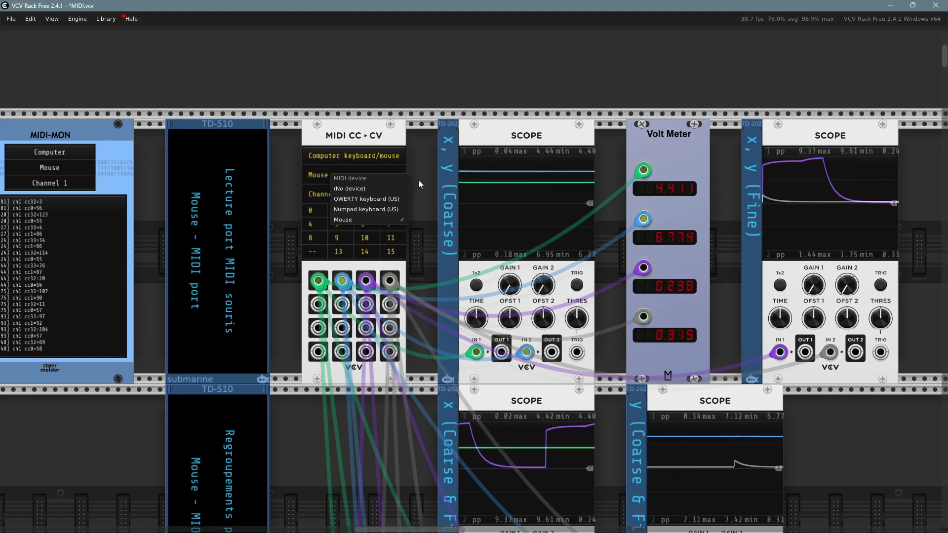
left_click(504, 265)
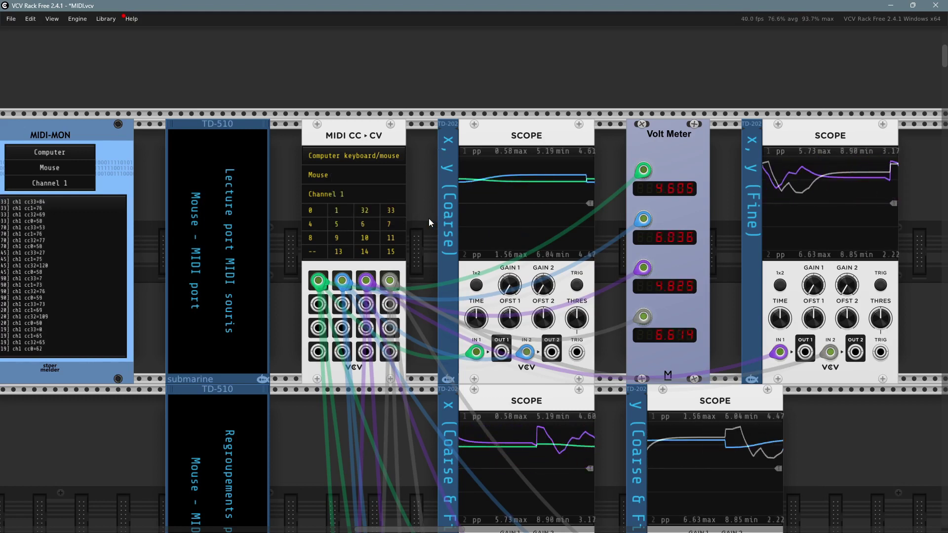
- Examine the x, y (Coarse) and x, y (Fine) scopes against the Volt Meter and MIDI-MON log while moving the mouse
mouse_move(884, 418)
left_mouse_down()
mouse_move(855, 421)
mouse_move(882, 422)
left_mouse_up()
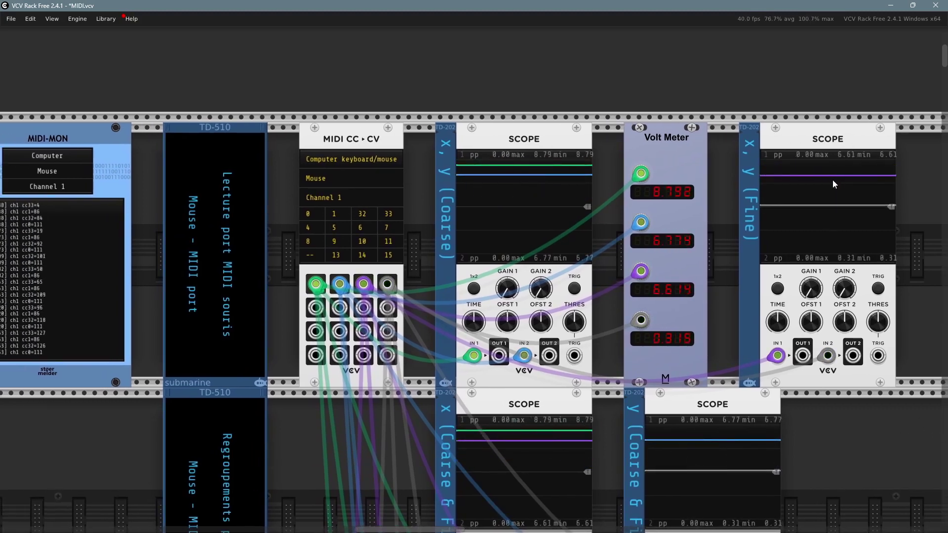
left_click_drag(720, 258, 740, 265)
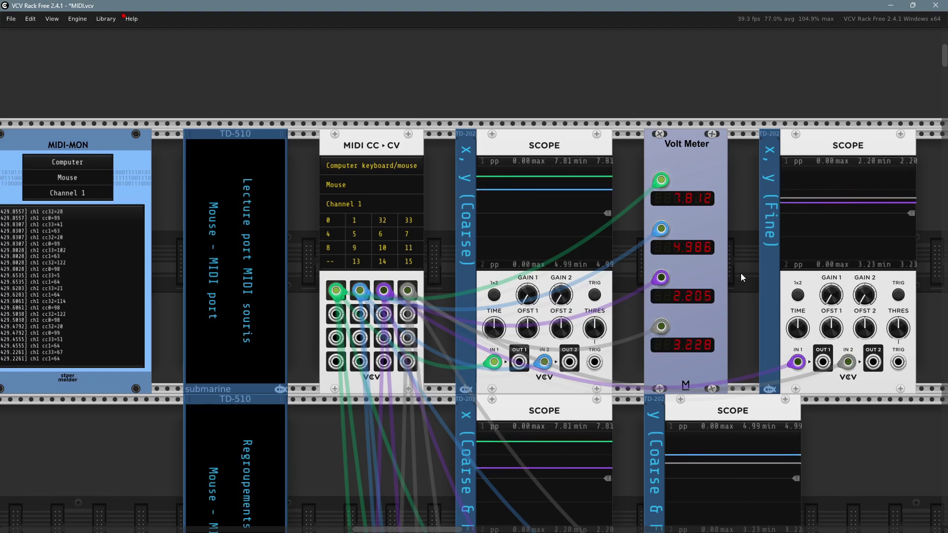
scroll(740, 274, "left", 2)
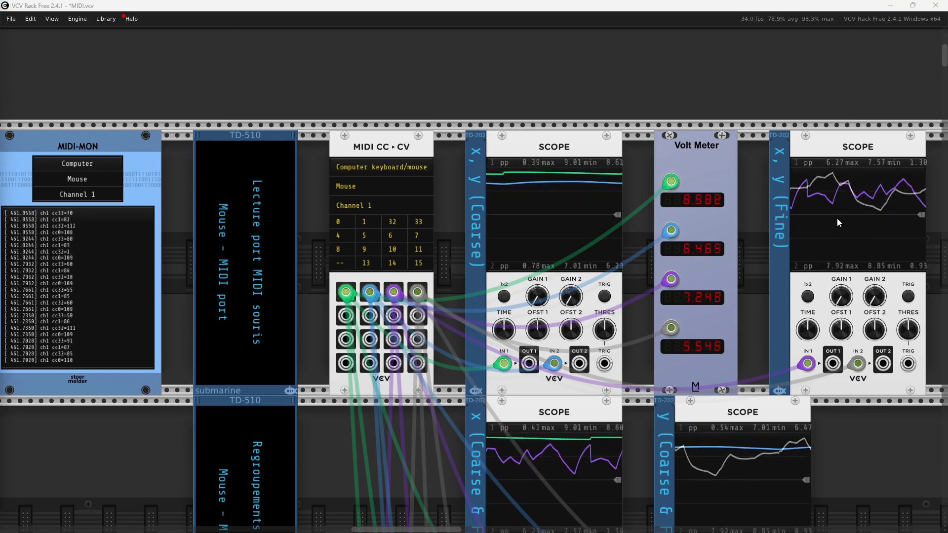
left_click_drag(837, 222, 808, 224)
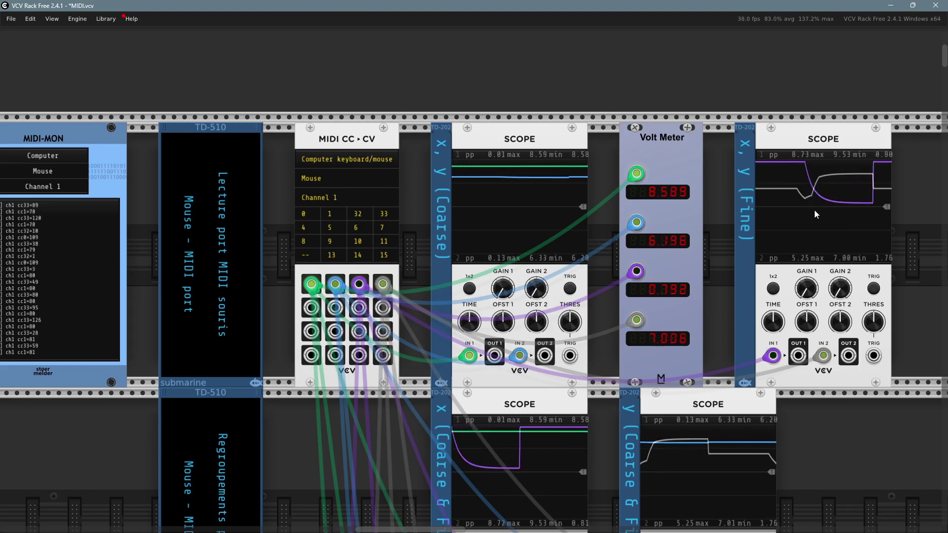
mouse_move(773, 357)
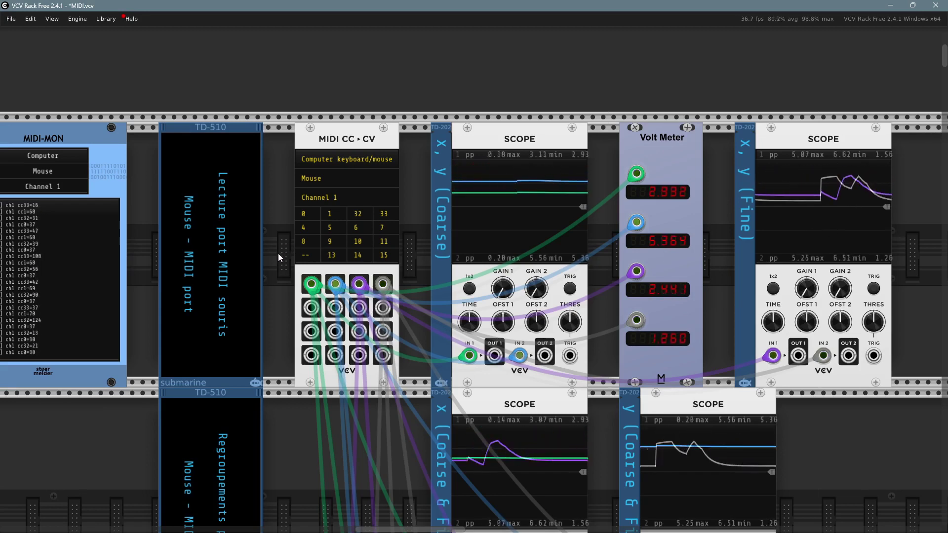
scroll(278, 258, "left", 5)
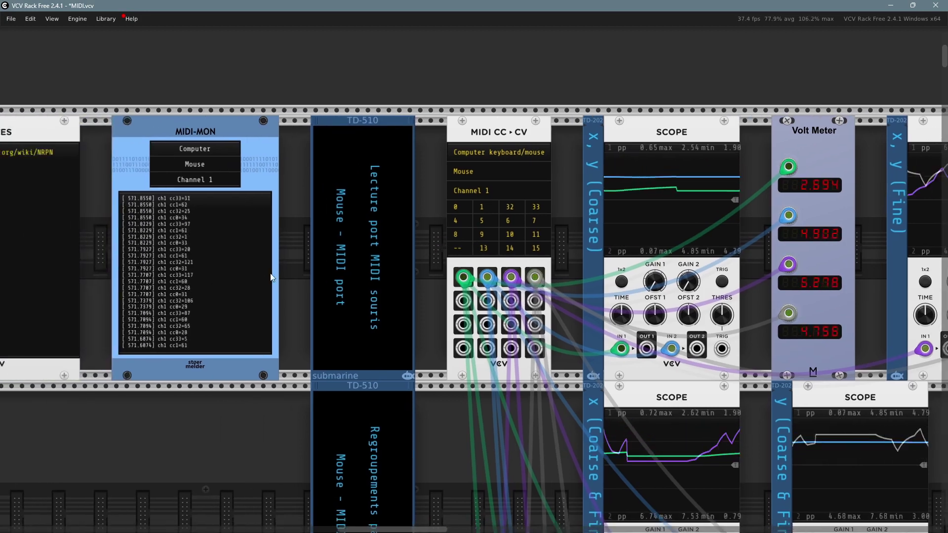
scroll(346, 277, "right", 2)
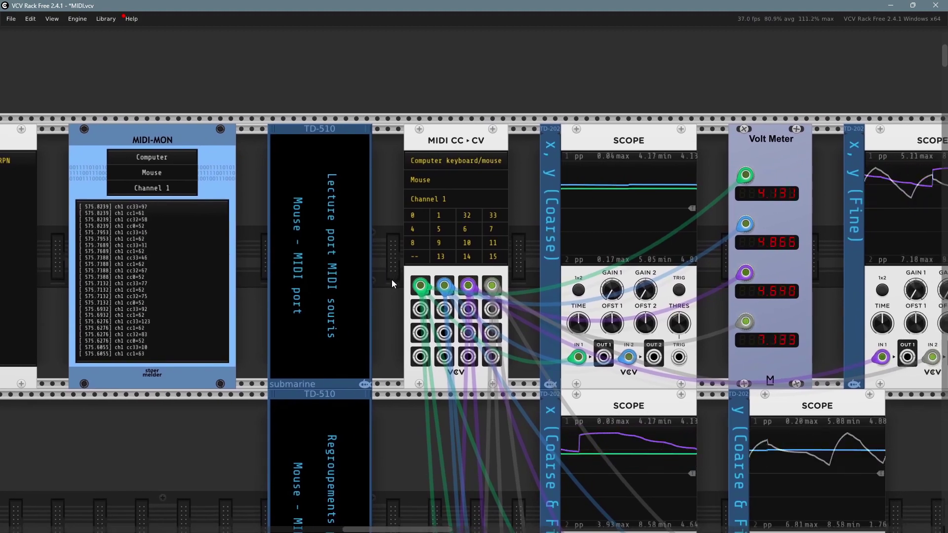
scroll(691, 276, "right", 5)
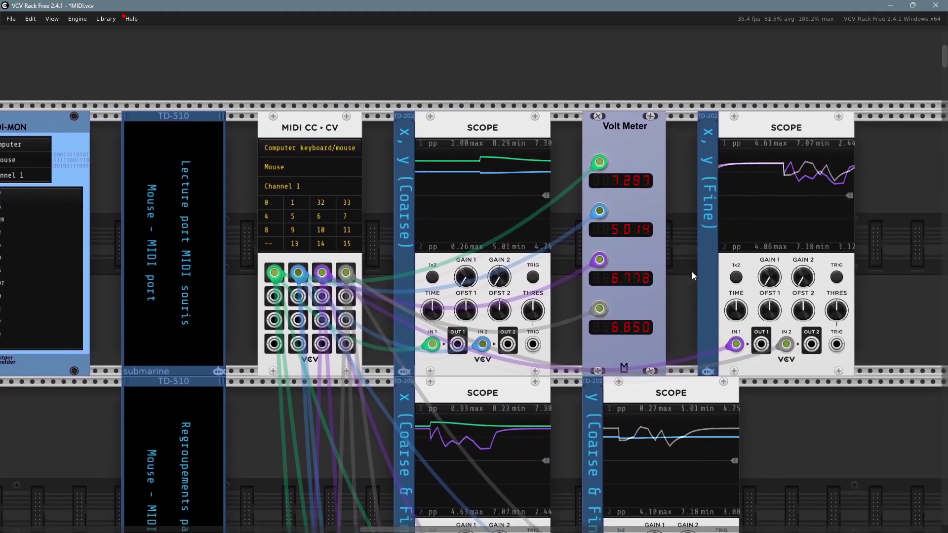
scroll(694, 276, "left", 1)
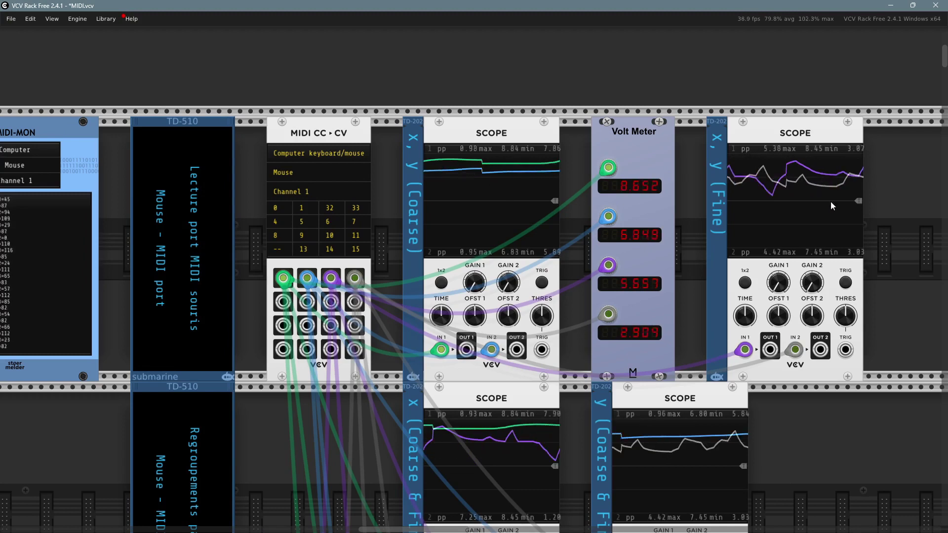
scroll(324, 467, "down", 1)
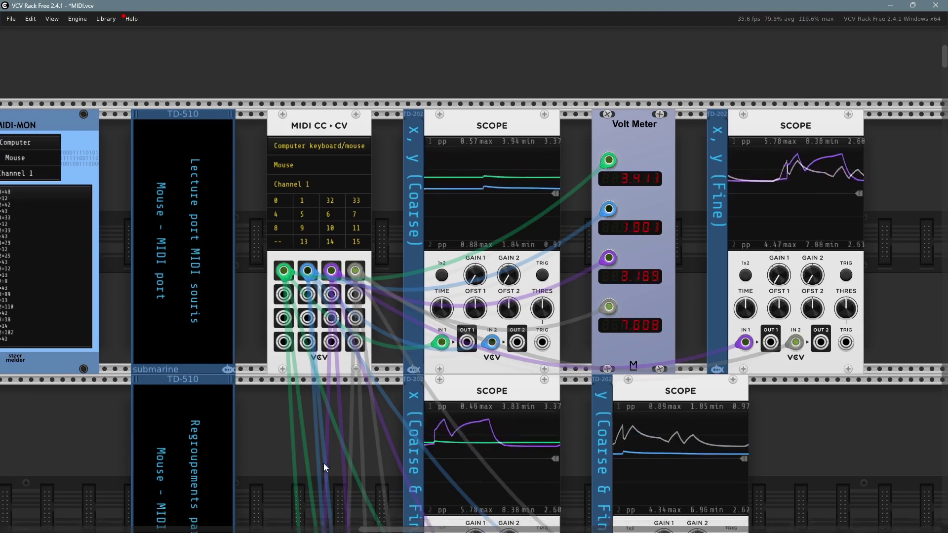
- Browse the module library by the stoermelder brand with the search text cleared, and close it without adding a module
left_click_drag(324, 463, 316, 313)
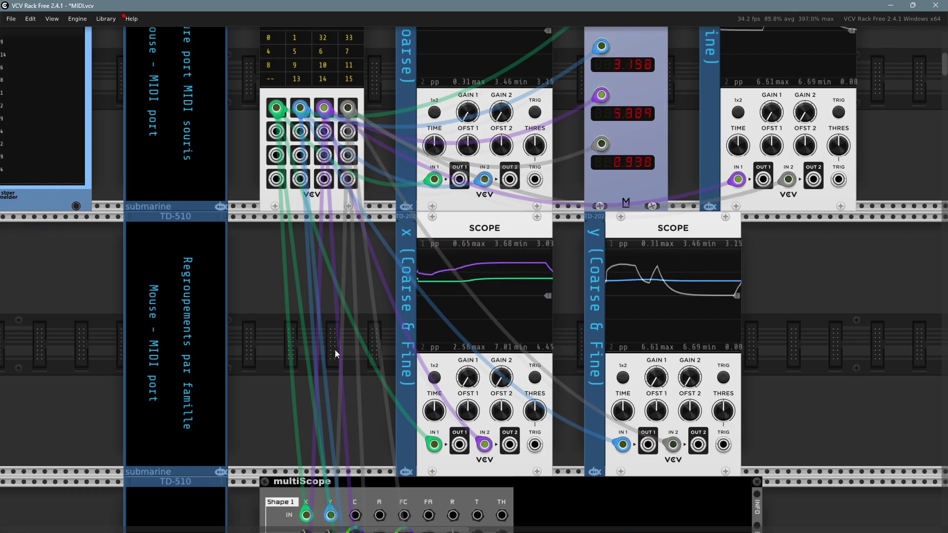
double_click(307, 327)
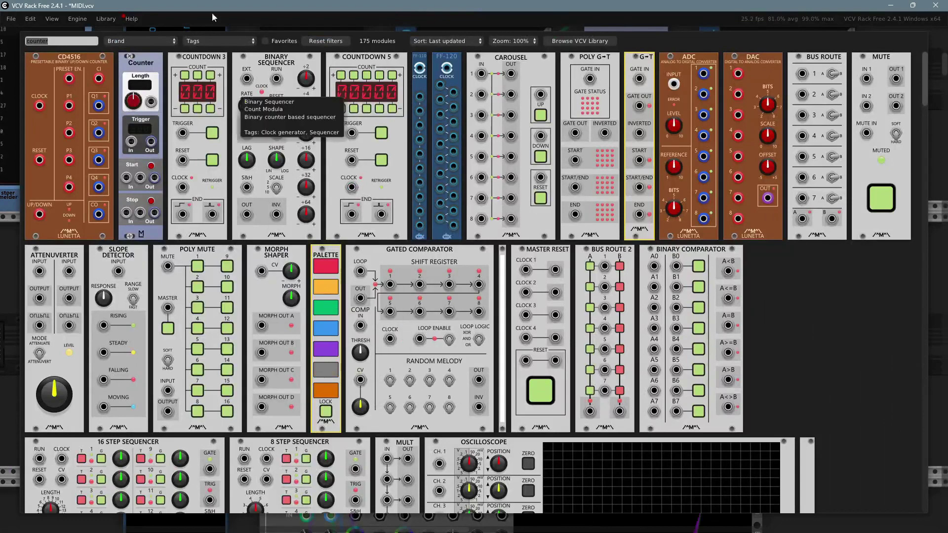
key("BackSpace")
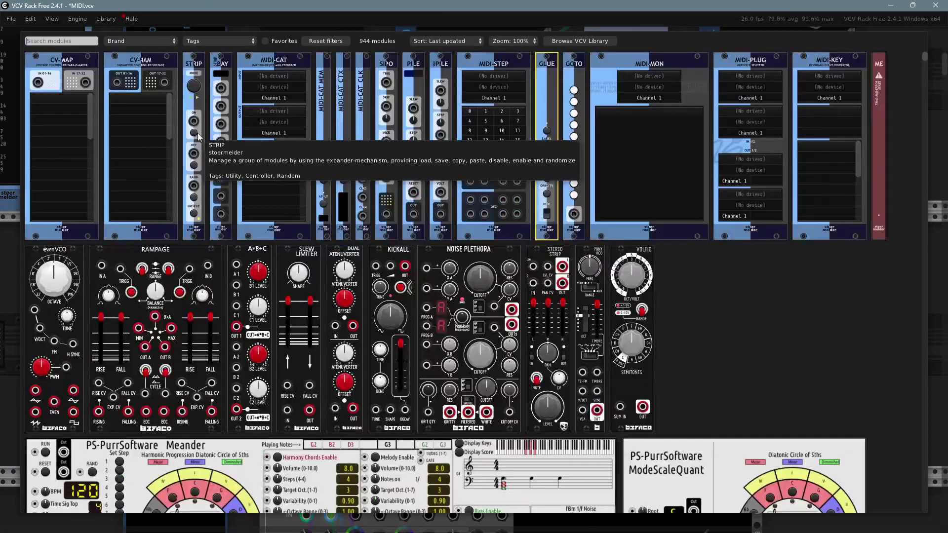
left_click(121, 43)
scroll(165, 410, "down", 10)
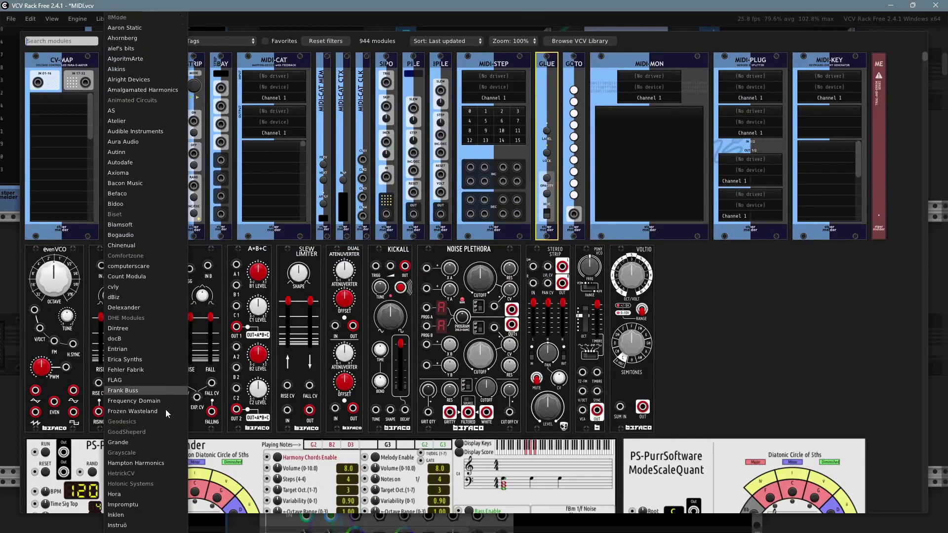
scroll(145, 423, "down", 5)
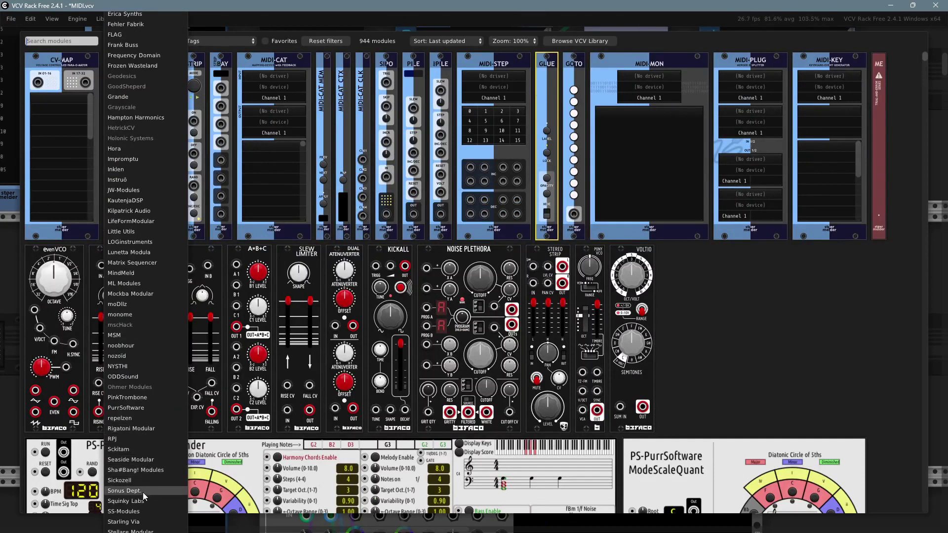
scroll(142, 499, "down", 1)
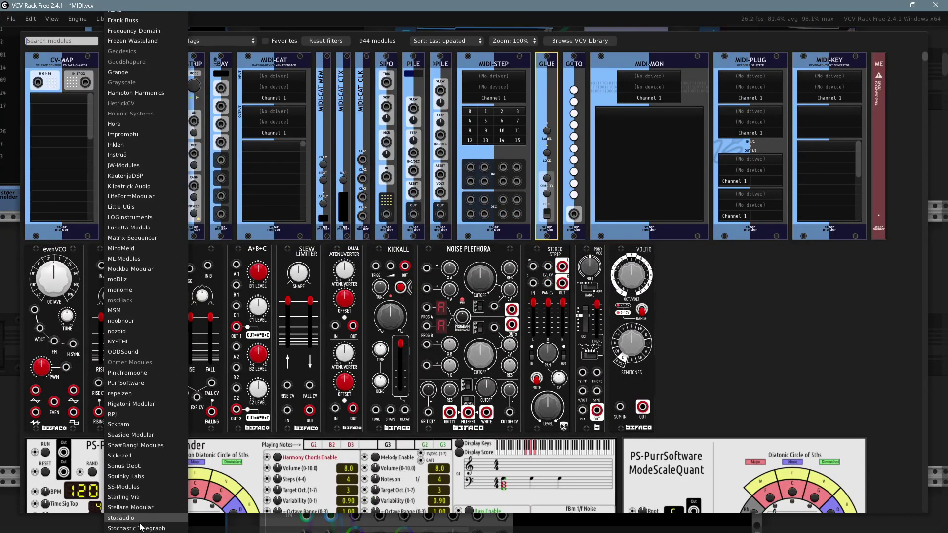
scroll(149, 499, "down", 2)
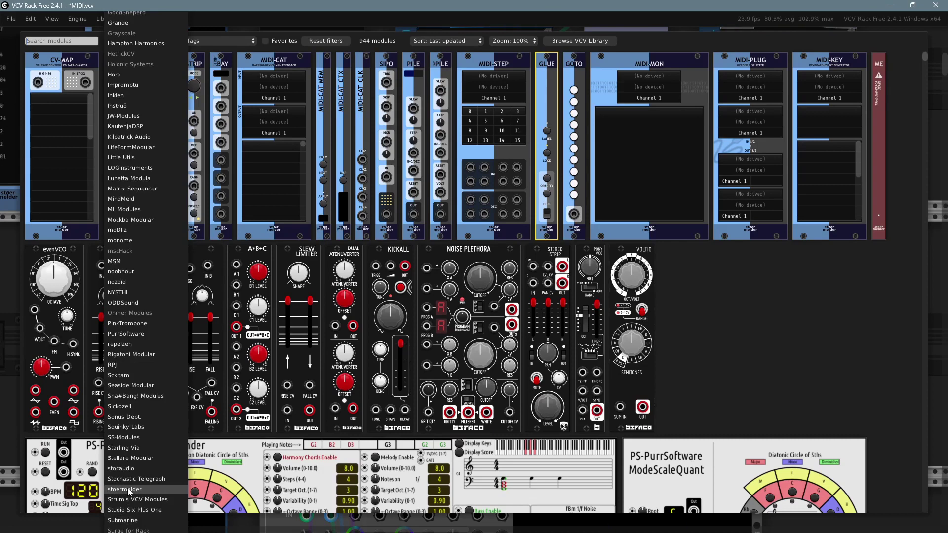
left_click(127, 489)
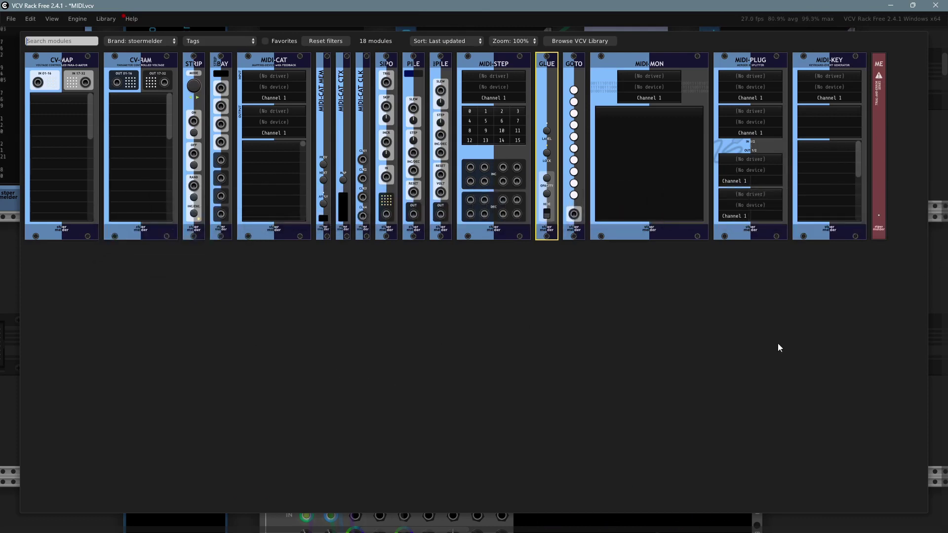
left_click(397, 464)
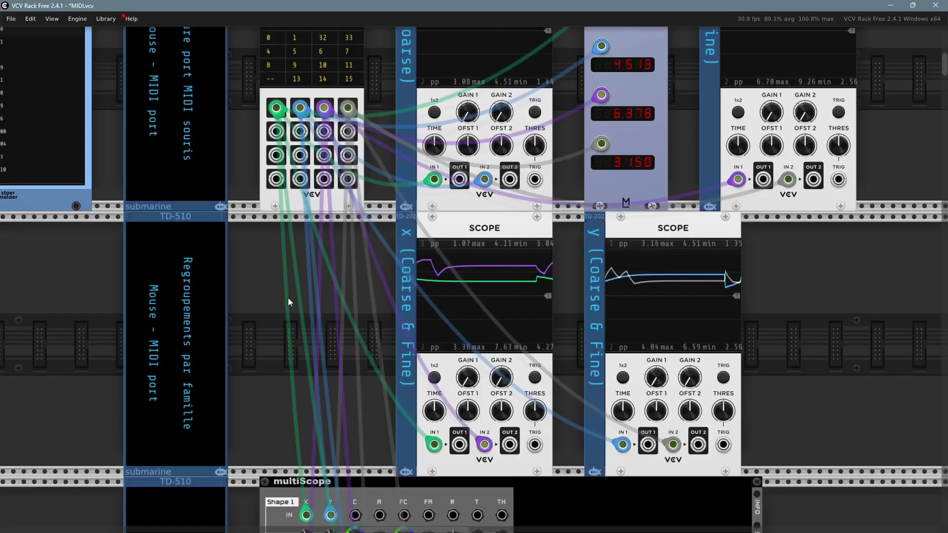
- Examine the x (Coarse & Fine) and y (Coarse & Fine) scopes and trace their inputs back to the MIDI CC to CV cells
scroll(281, 291, "up", 5)
scroll(280, 290, "left", 5)
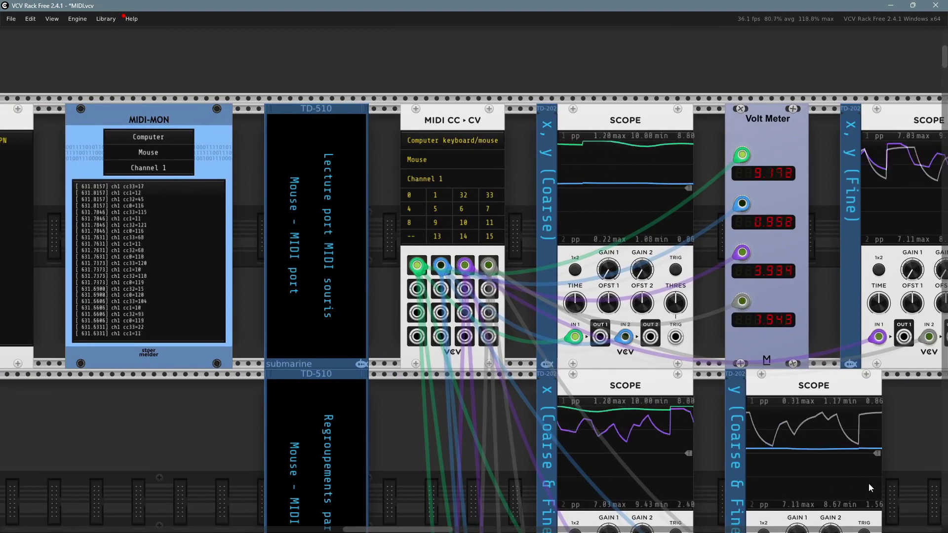
left_click_drag(874, 472, 748, 328)
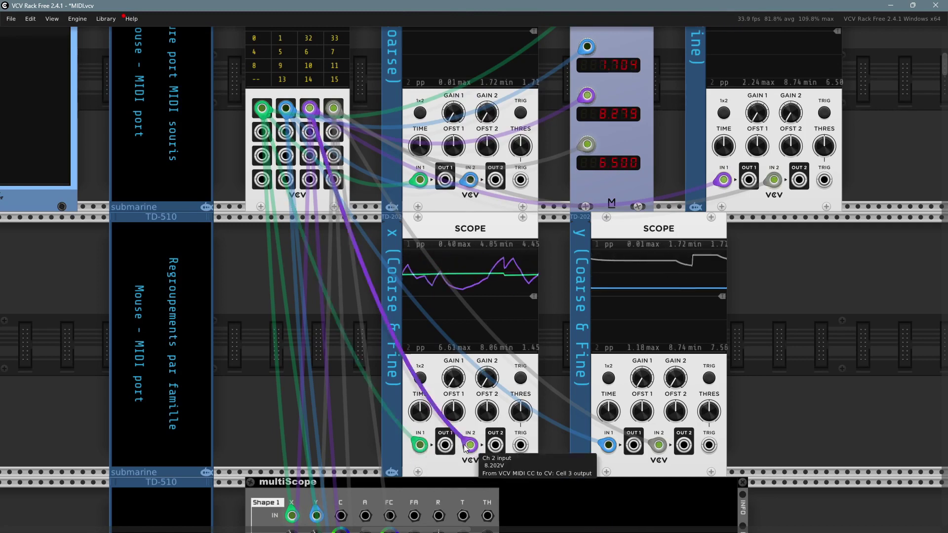
scroll(471, 447, "up", 1)
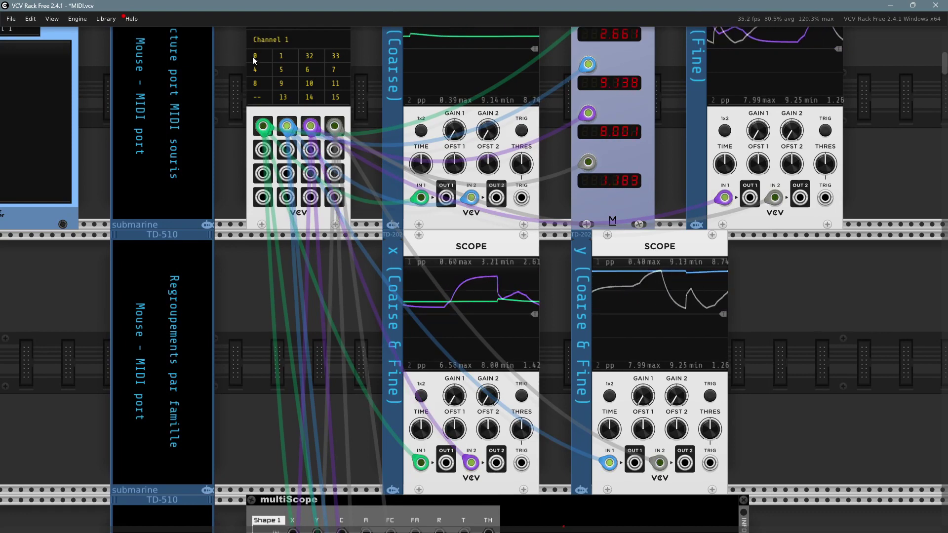
scroll(250, 313, "up", 1)
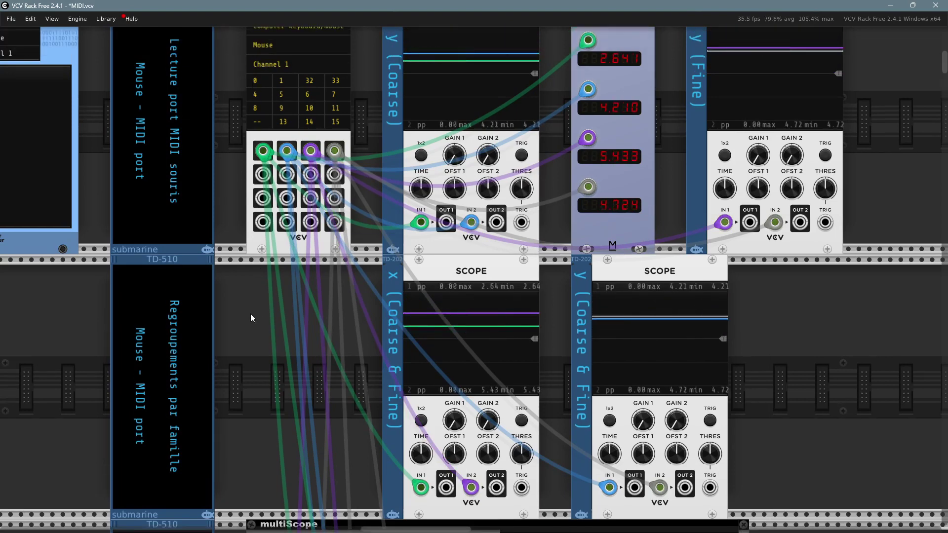
scroll(250, 313, "up", 1)
scroll(248, 314, "up", 1)
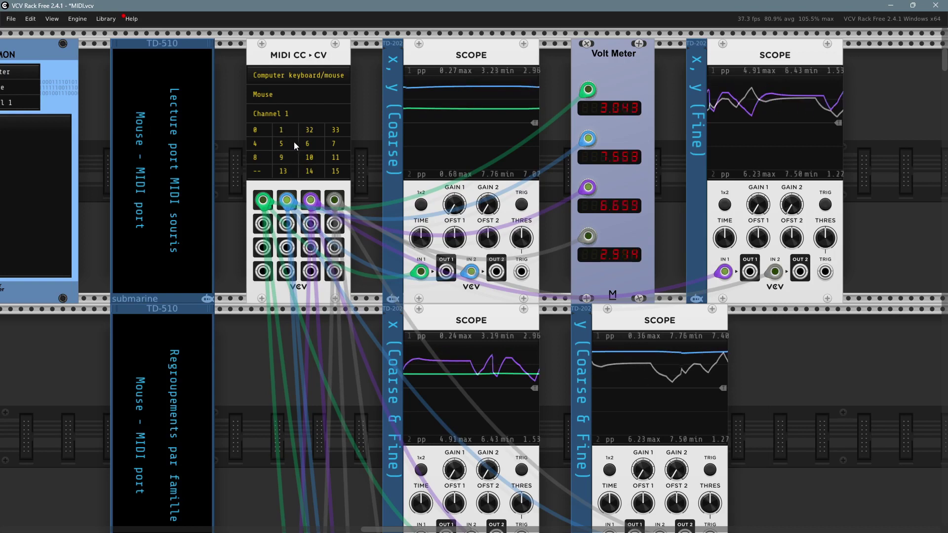
- Review the MIDI CC to CV module's 14-bit CC 0-31 / 32-63 option without changing it, and view the grouped coarse and fine scopes
right_click(293, 54)
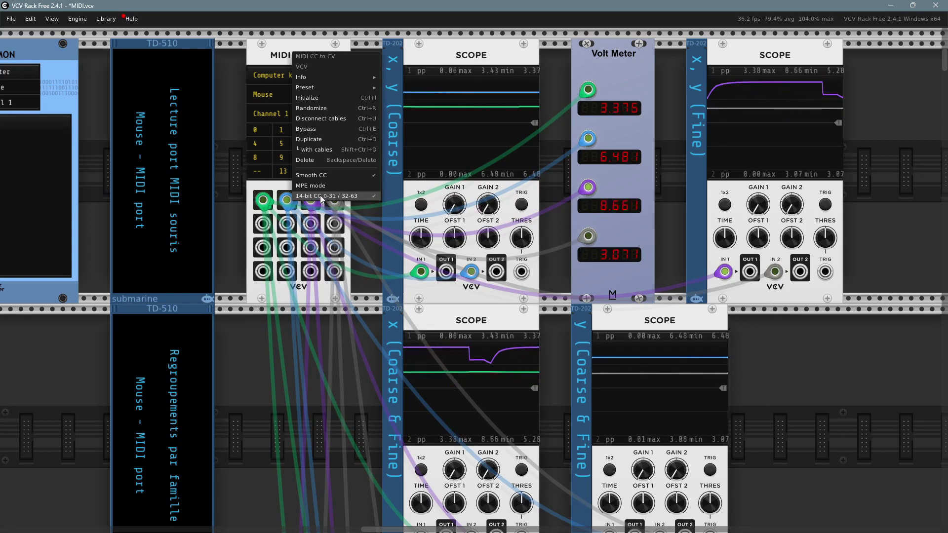
left_click(234, 215)
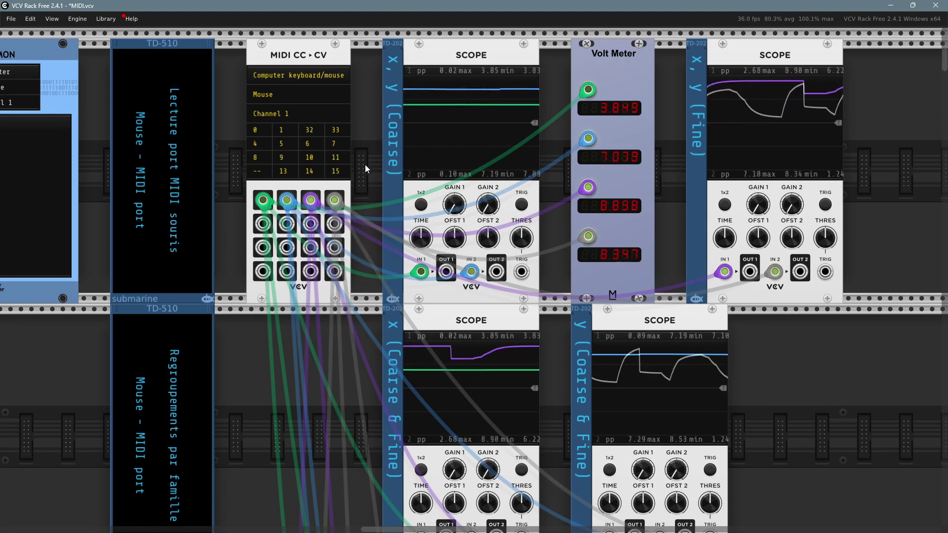
scroll(368, 193, "up", 1)
right_click(303, 75)
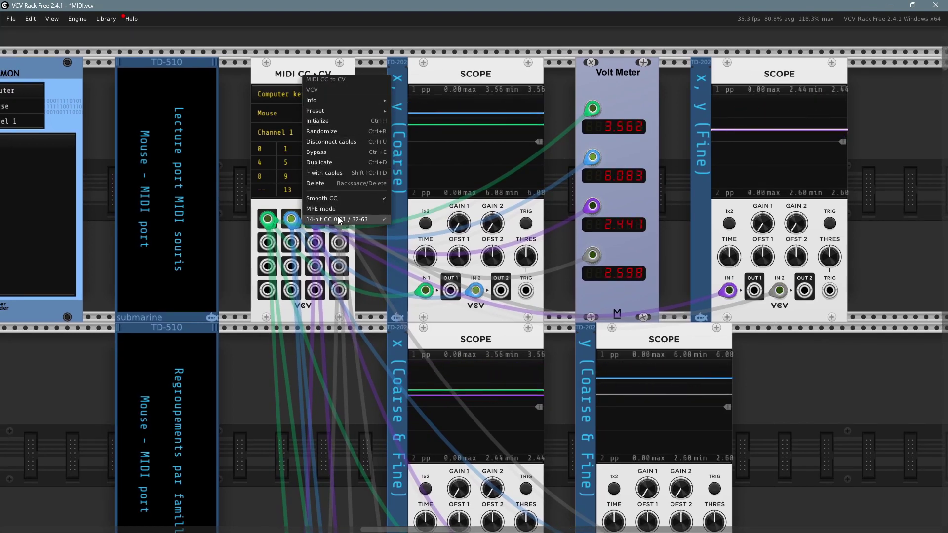
left_click(245, 386)
scroll(385, 197, "up", 2)
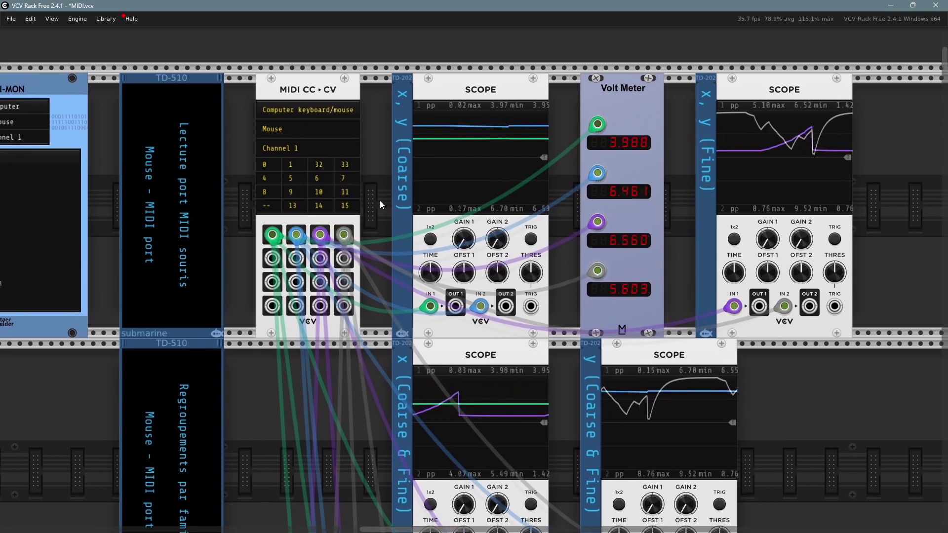
right_click(312, 94)
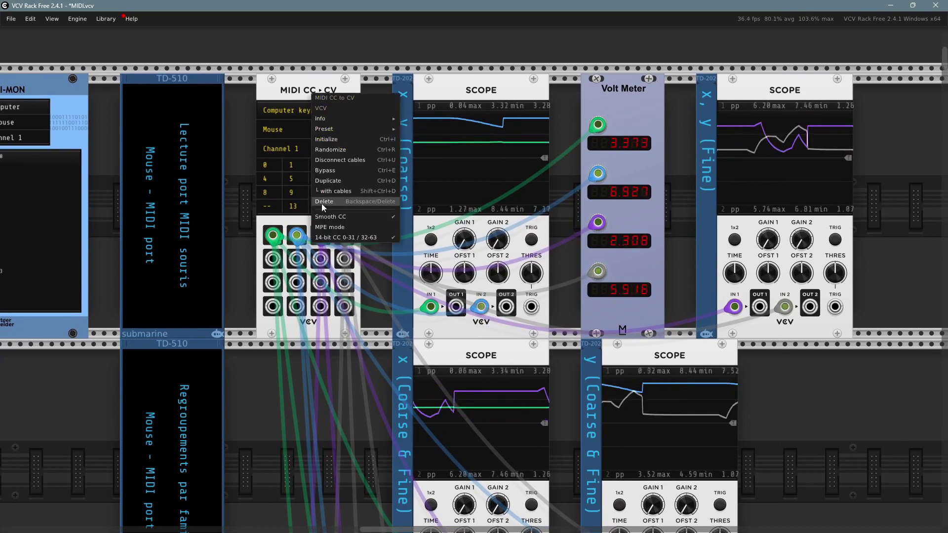
left_click(257, 410)
scroll(262, 425, "down", 5)
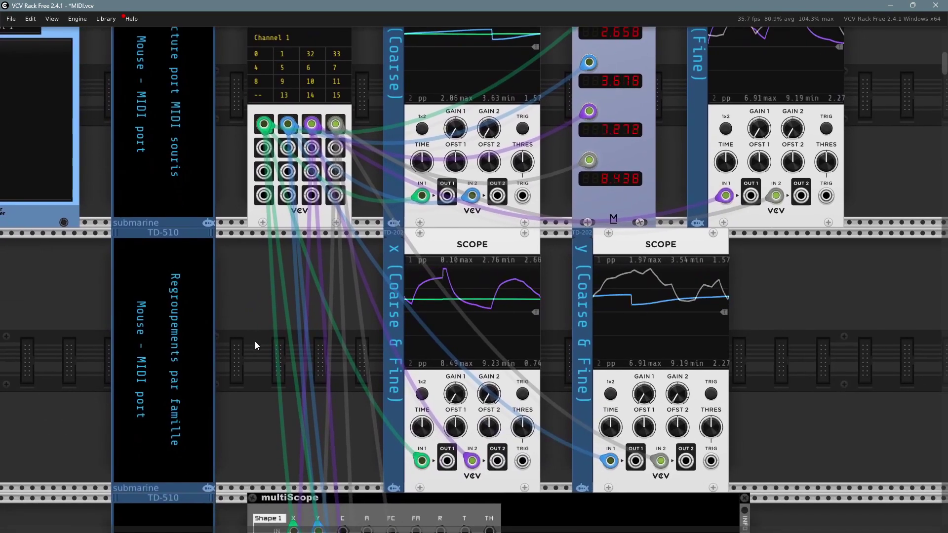
scroll(481, 310, "down", 3)
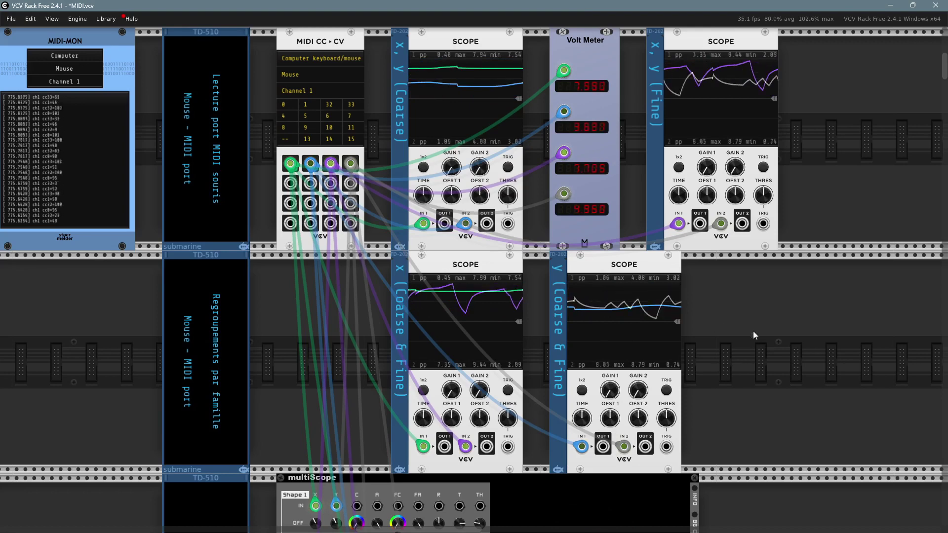
- Examine the multiScope's XY display in the Affichage Scope XY row while moving the mouse
left_click_drag(753, 331, 545, 356)
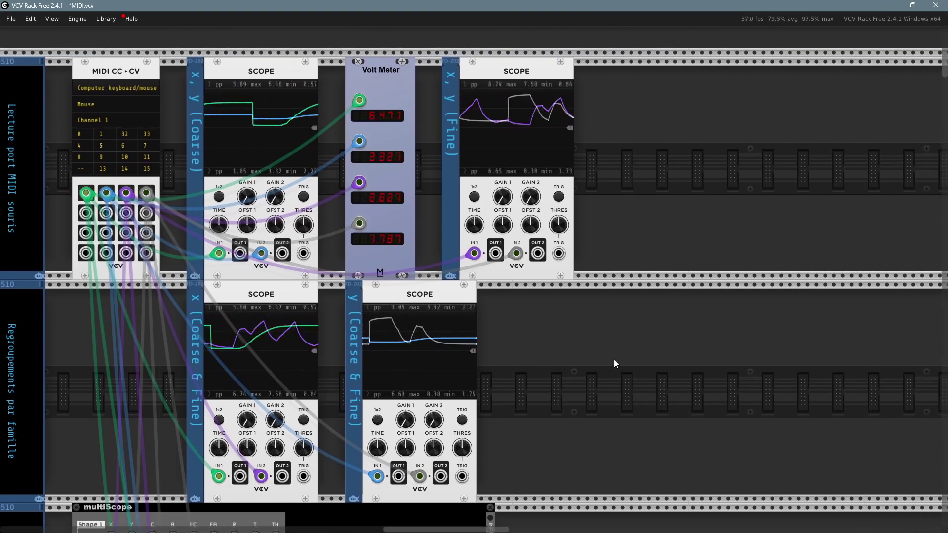
left_click_drag(548, 389, 648, 319)
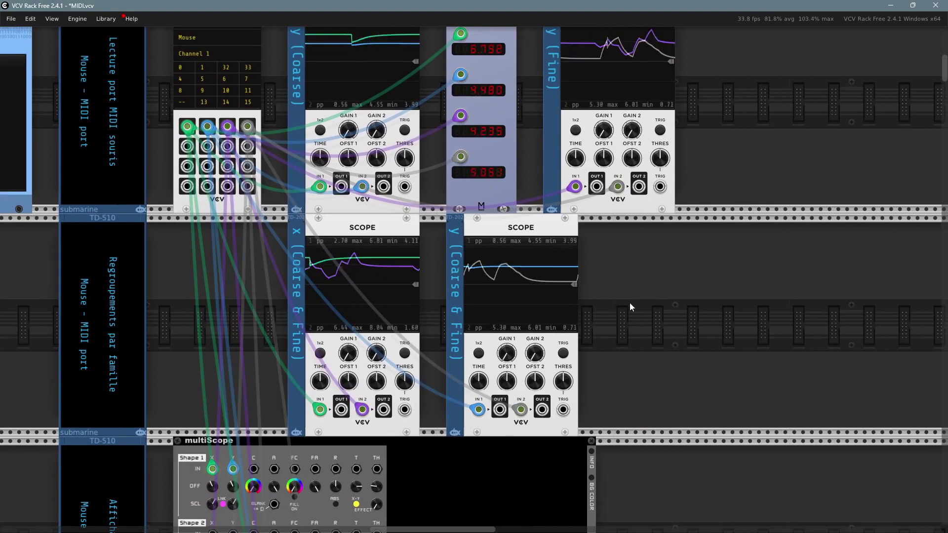
scroll(742, 393, "down", 4)
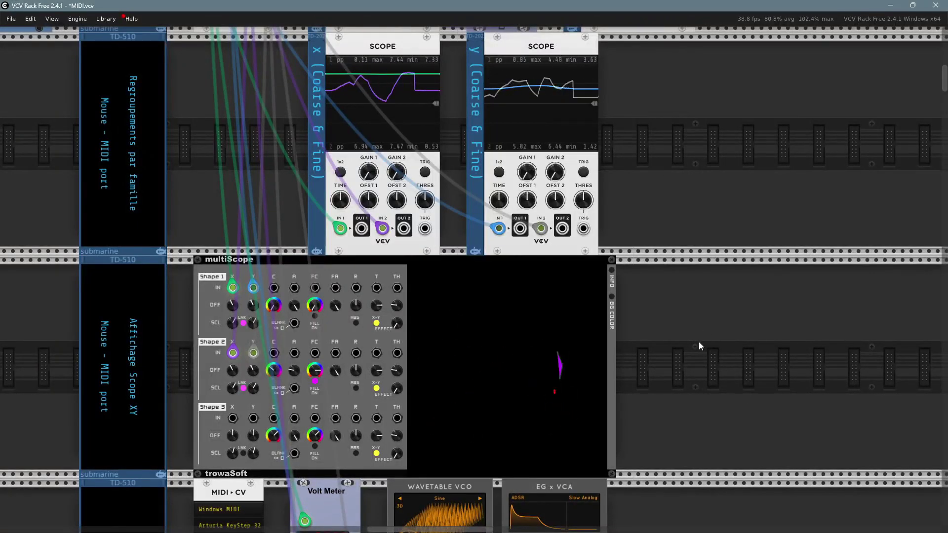
left_click_drag(691, 351, 751, 254)
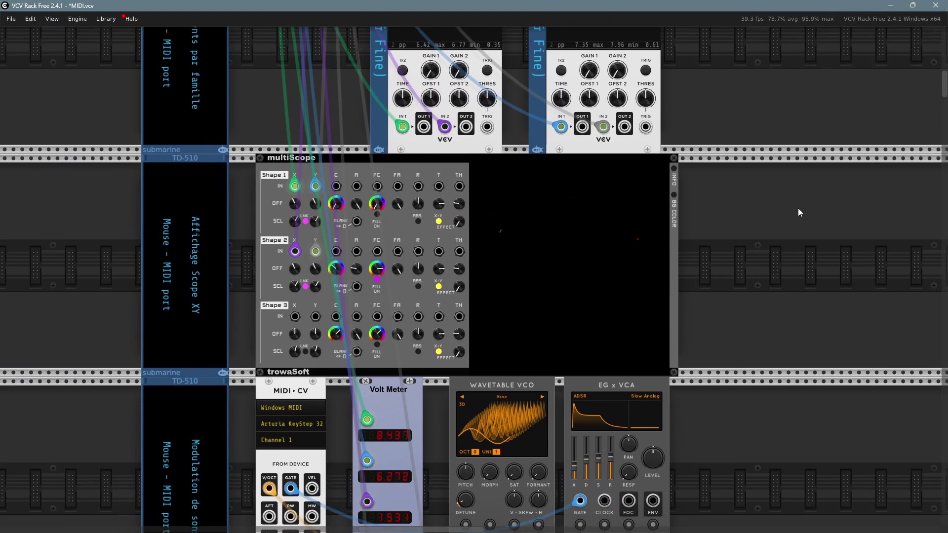
left_click_drag(799, 211, 786, 242)
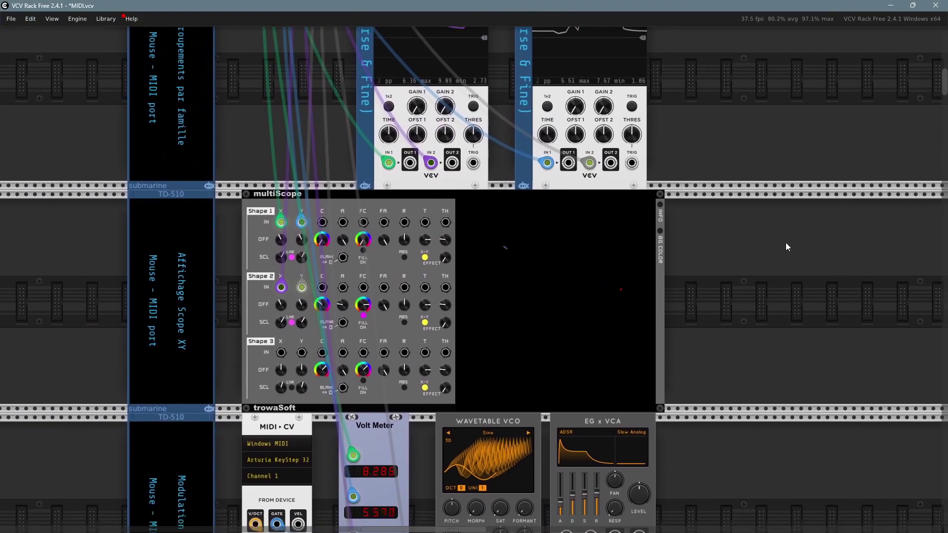
scroll(765, 288, "up", 2)
left_click_drag(768, 288, 788, 285)
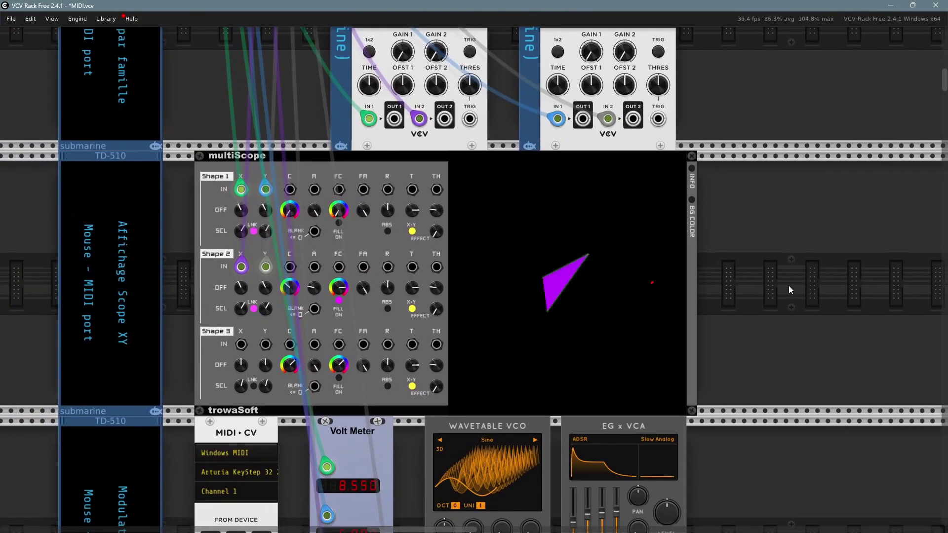
left_click_drag(770, 318, 778, 329)
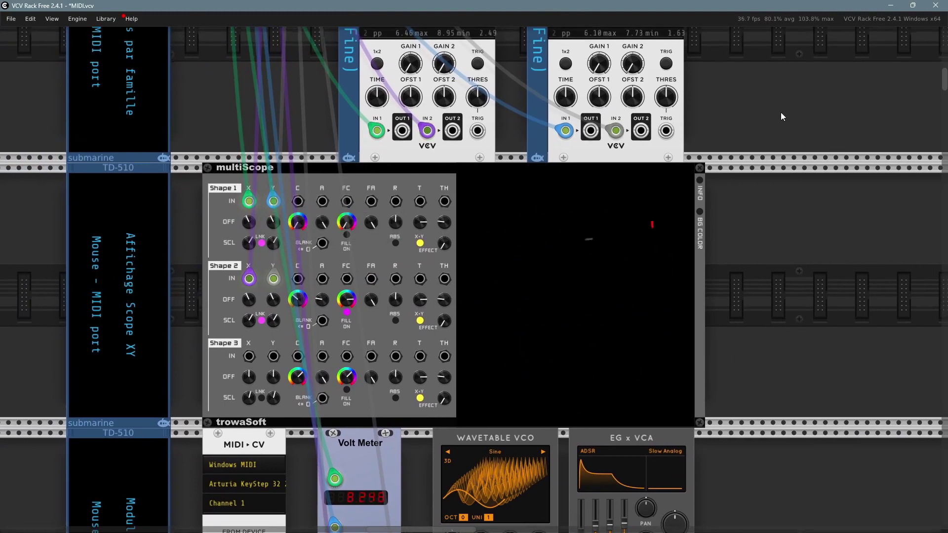
- Trace the two inputs of the y (Coarse & Fine) scope back to their MIDI CC to CV cells
scroll(644, 224, "up", 5)
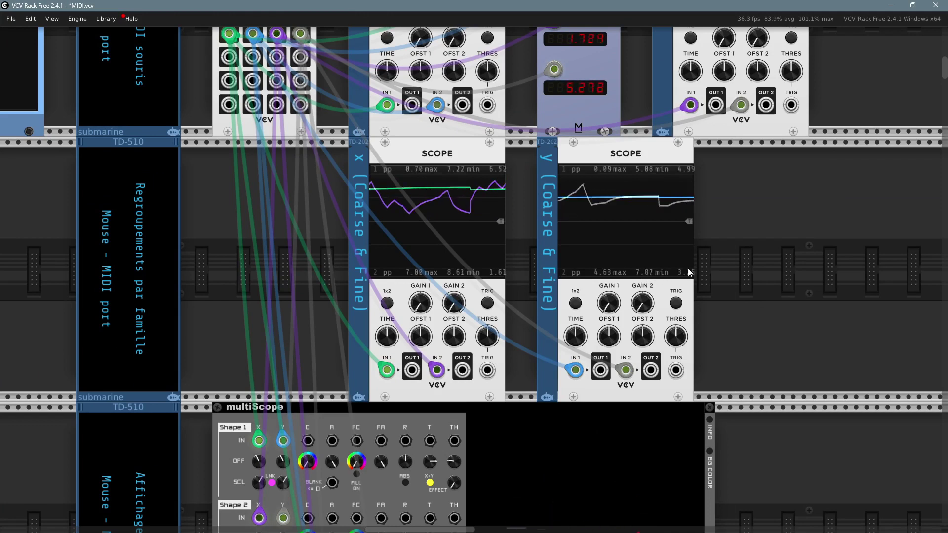
mouse_move(575, 371)
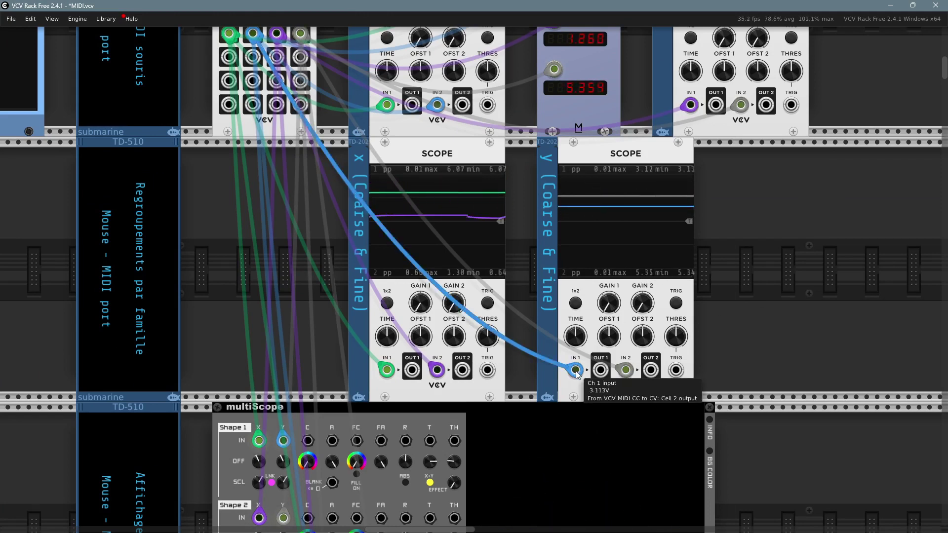
mouse_move(626, 375)
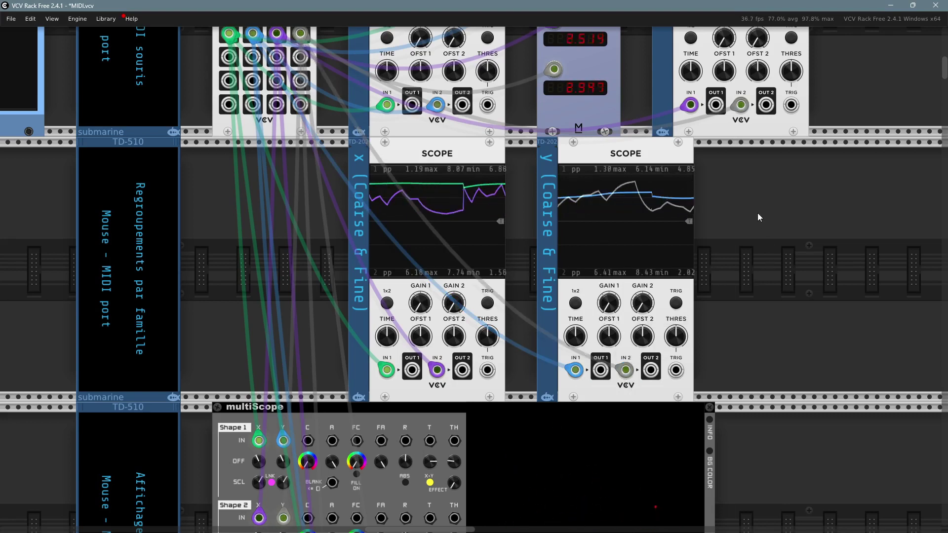
- Switch the x, y (Coarse) scope to its 1x2 display mode and back, and check its second input
scroll(759, 217, "up", 5)
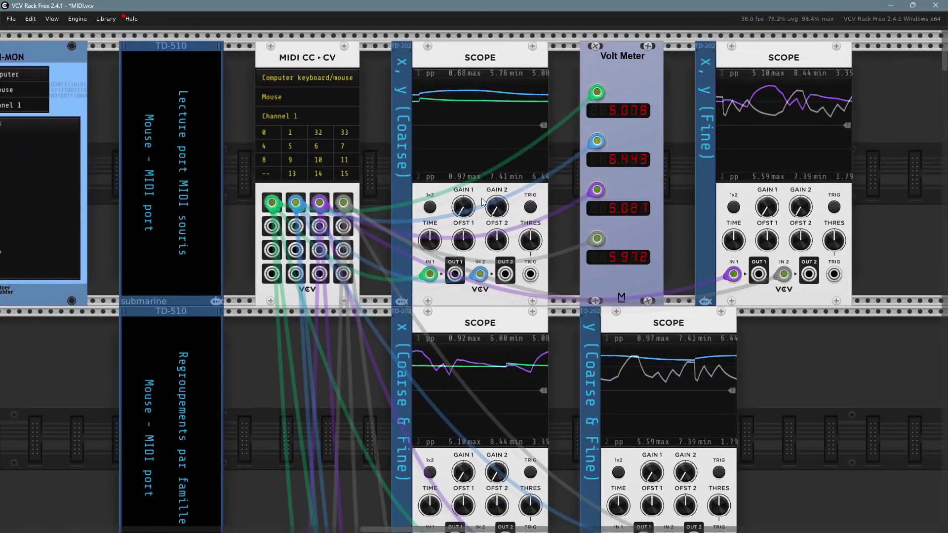
left_click(430, 207)
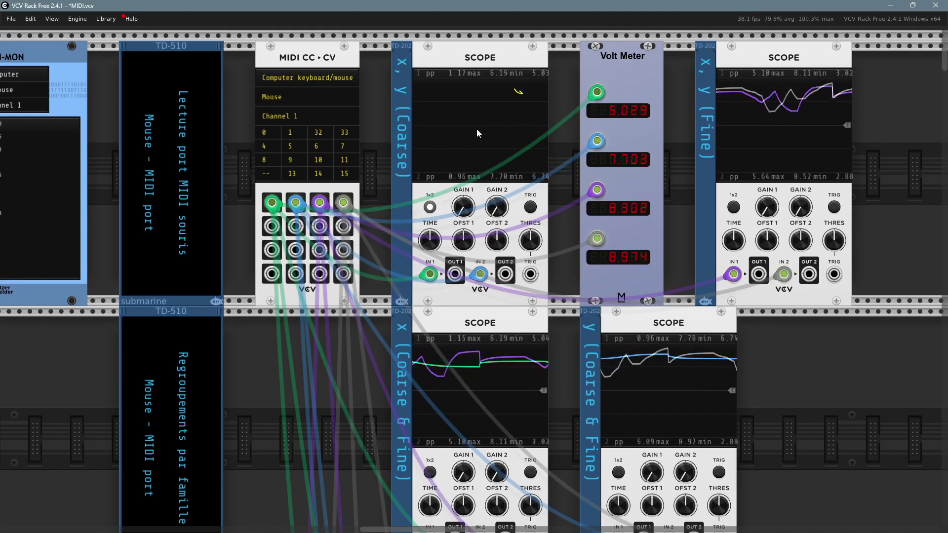
left_click(430, 207)
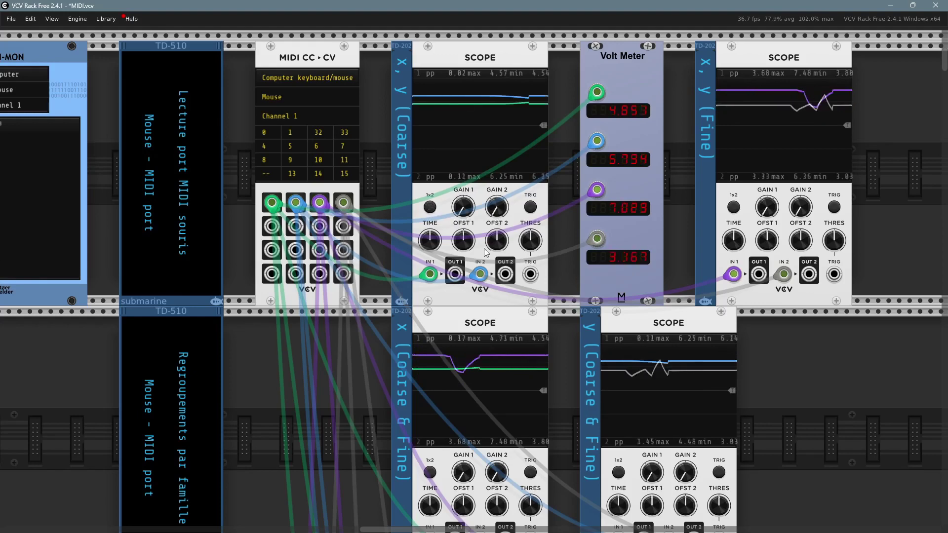
scroll(768, 311, "down", 5)
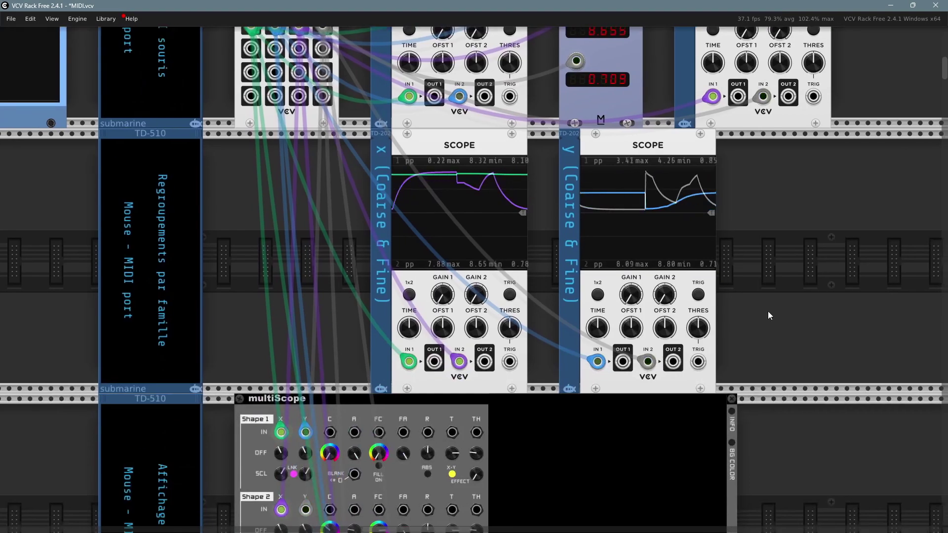
scroll(795, 296, "up", 4)
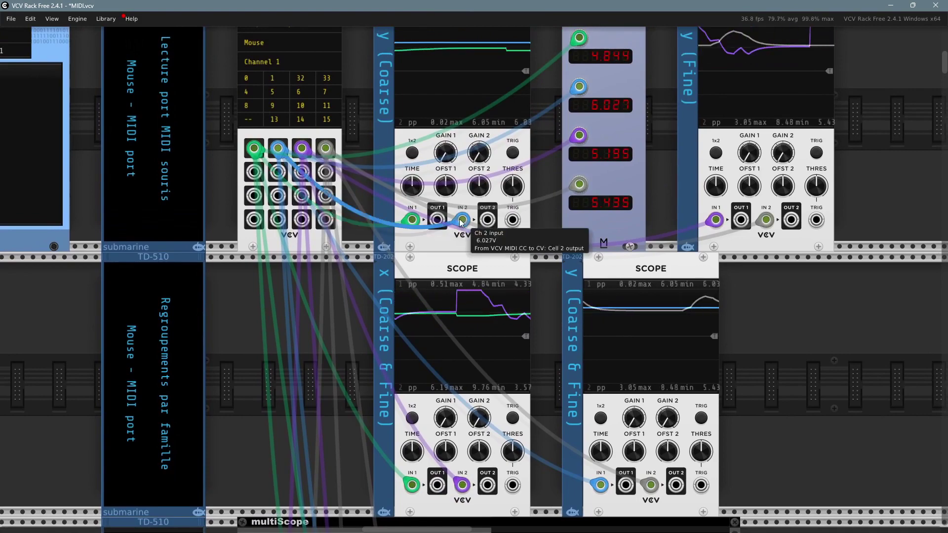
- Review the multiScope's Shape 1 Y-Position and the x (Coarse & Fine) scope's Offset 2 and Time settings without changing them
scroll(540, 214, "down", 10)
left_click_drag(537, 97, 467, 131)
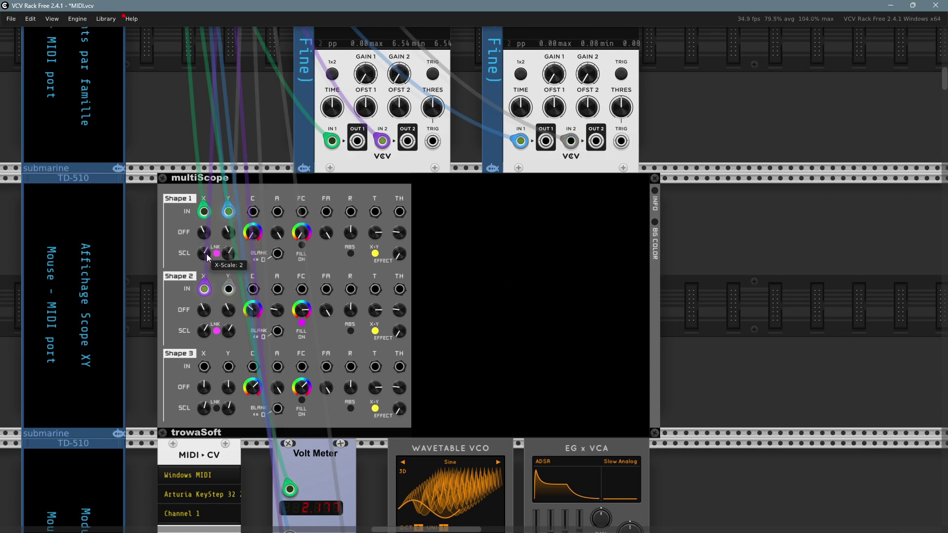
right_click(229, 235)
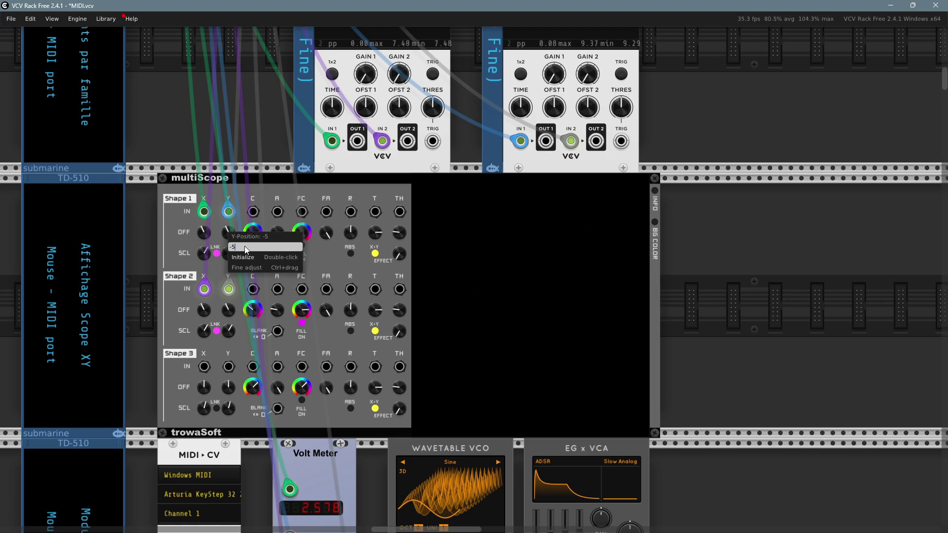
key("Escape")
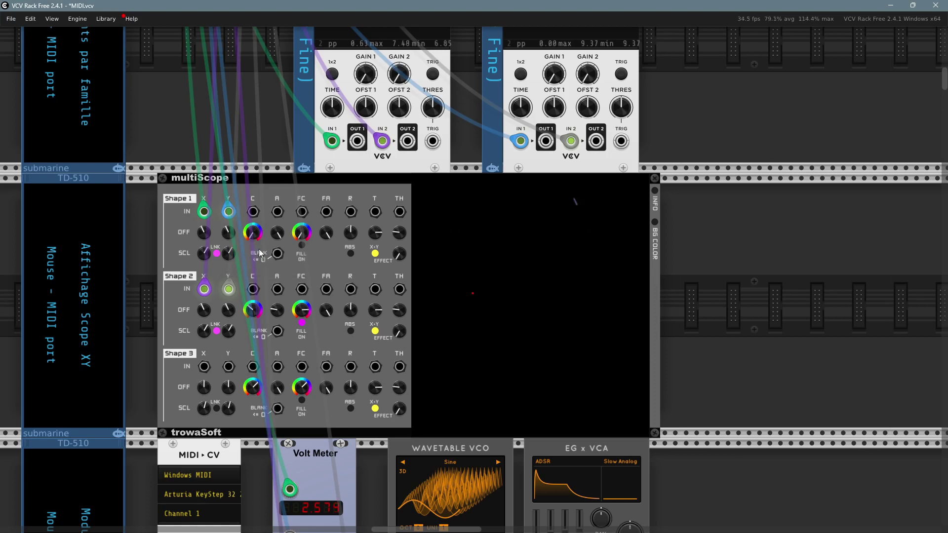
right_click(401, 109)
key("Escape")
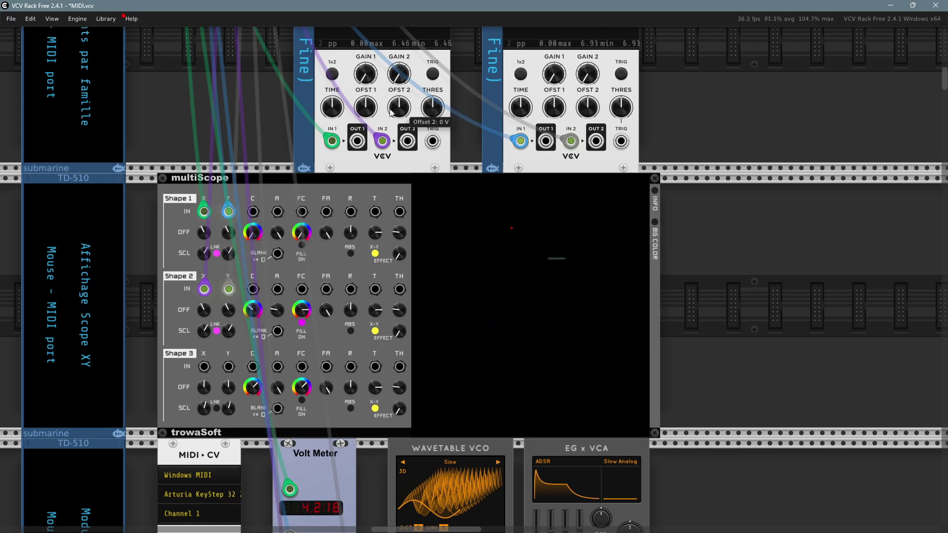
right_click(338, 113)
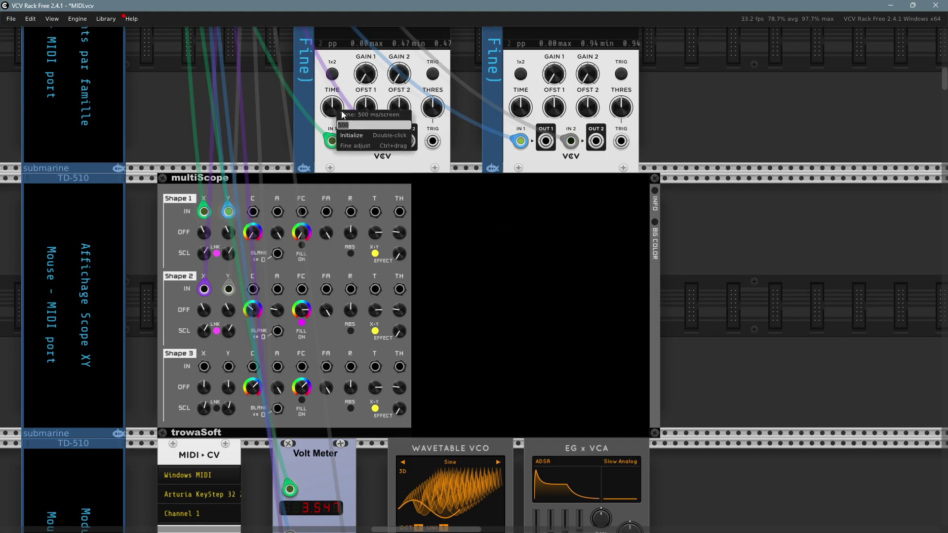
left_click(372, 125)
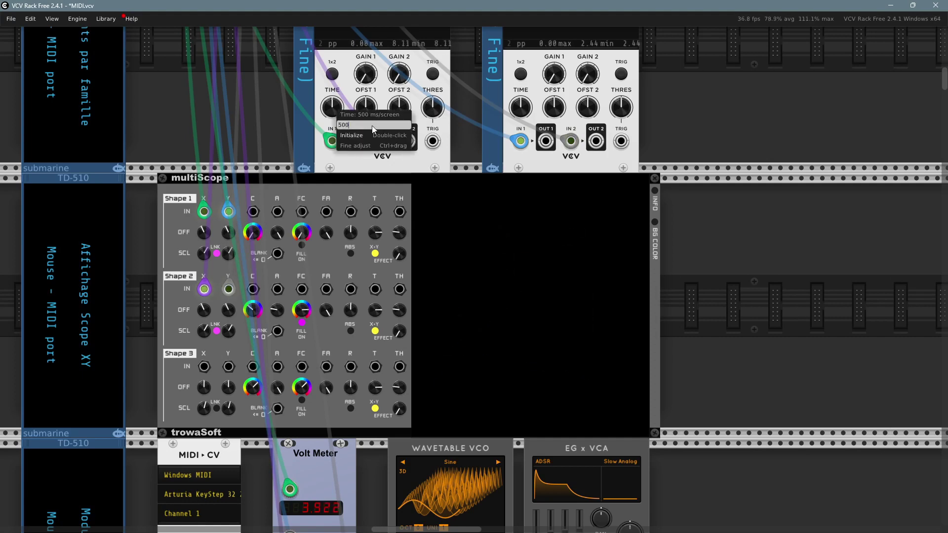
left_click(280, 105)
- Compare the Coarse & Fine scopes with the multiScope display, and check the multiScope's Shape 1 rotation setting
scroll(281, 105, "up", 5)
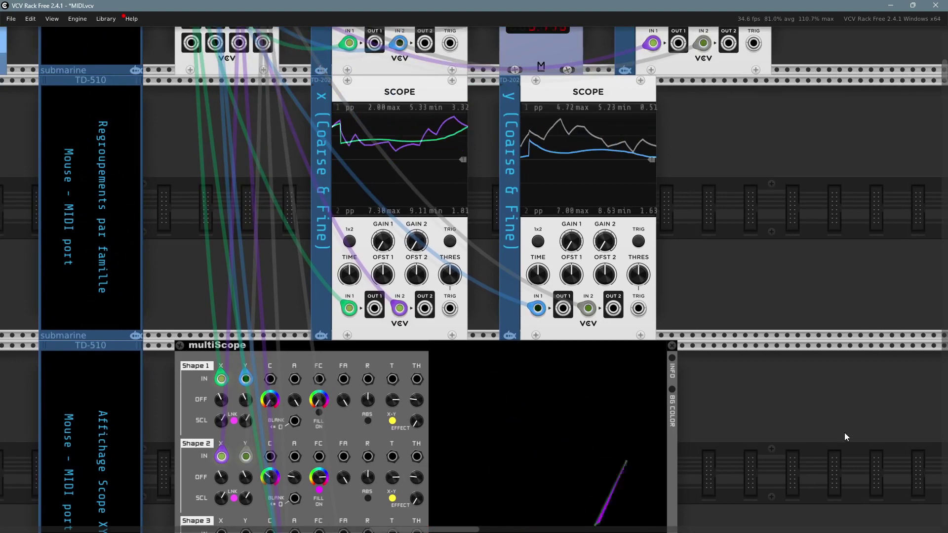
scroll(711, 361, "down", 5)
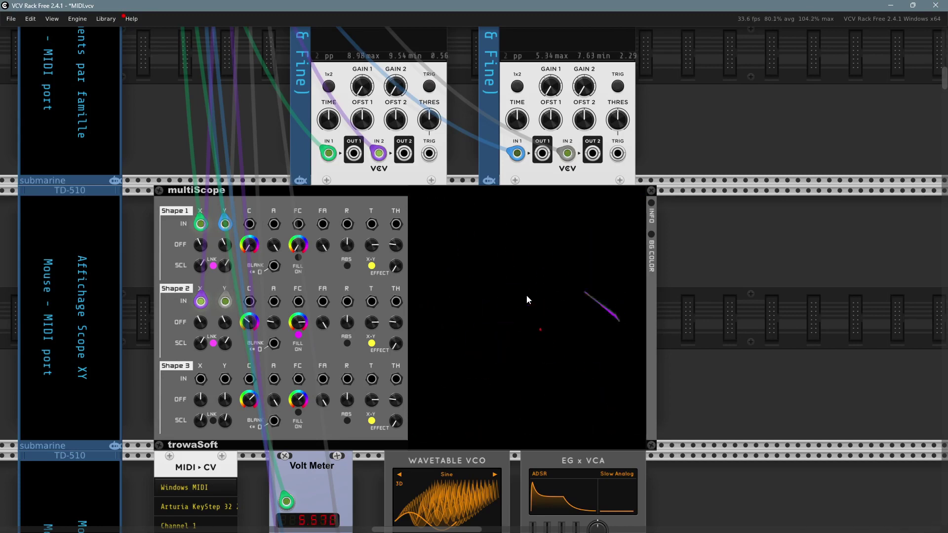
scroll(393, 280, "up", 3)
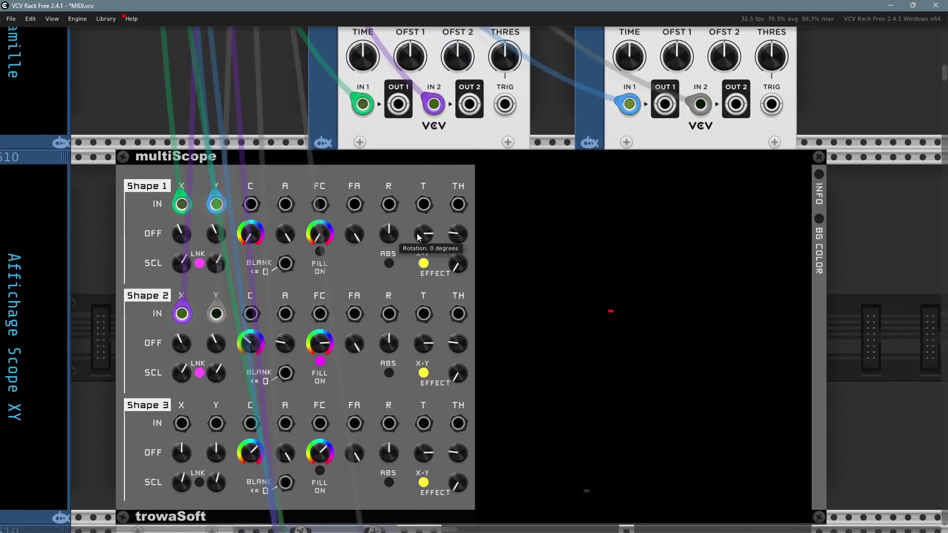
mouse_move(428, 240)
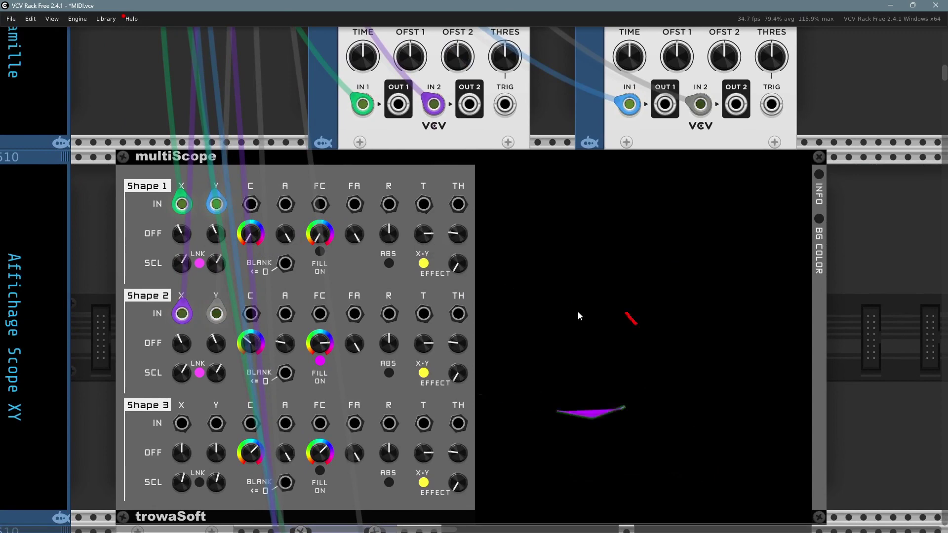
- Compare the x, y (Coarse) and x, y (Fine) scopes with the Volt Meter readings while moving the mouse
scroll(575, 314, "down", 4)
left_click_drag(791, 167, 617, 431)
left_click_drag(682, 168, 779, 224)
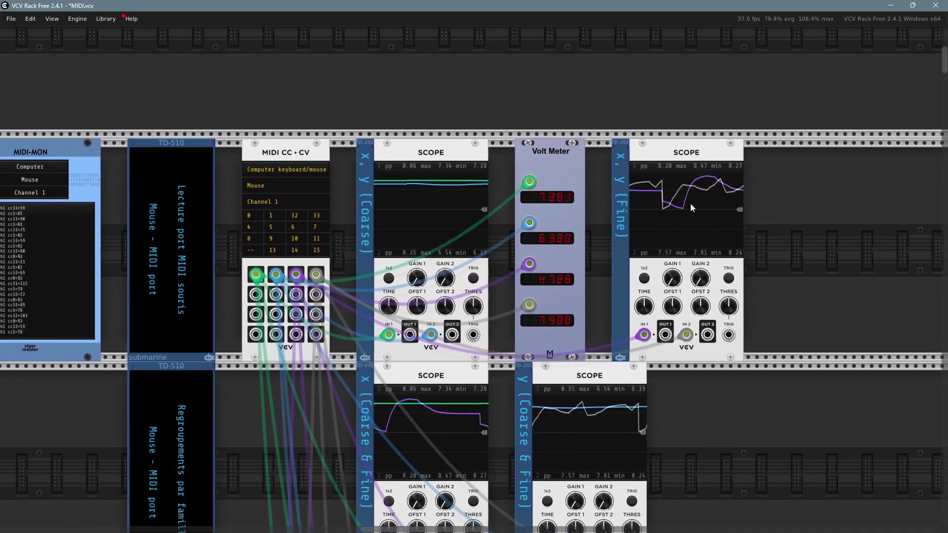
scroll(682, 218, "up", 1)
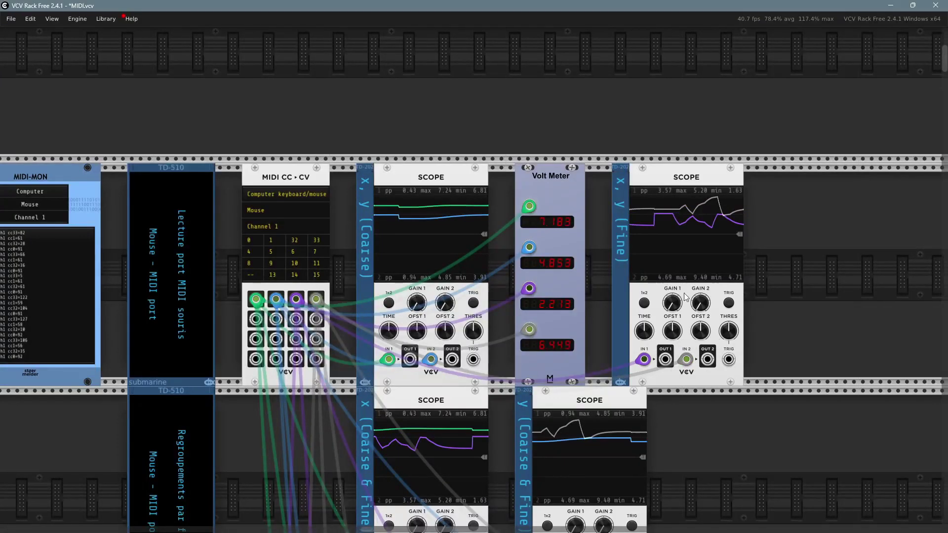
scroll(769, 284, "up", 2)
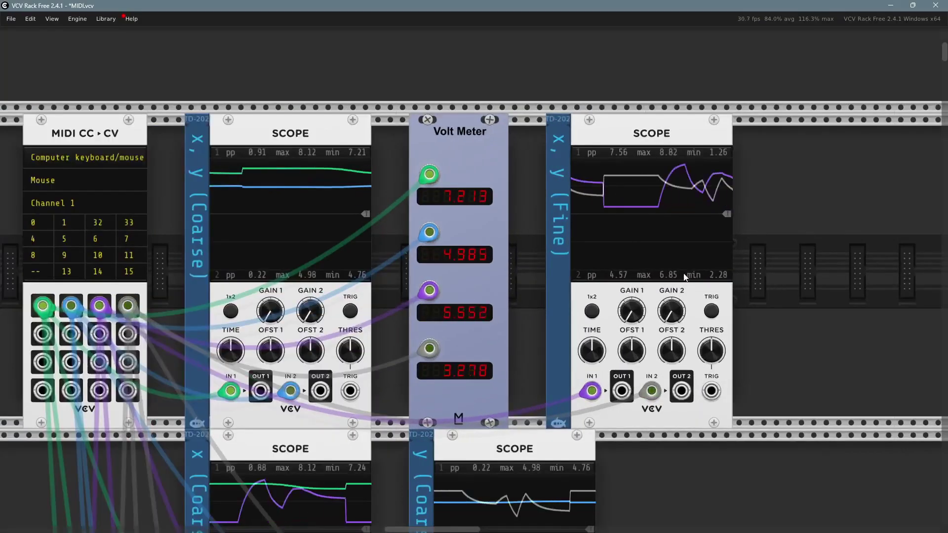
scroll(769, 283, "down", 1)
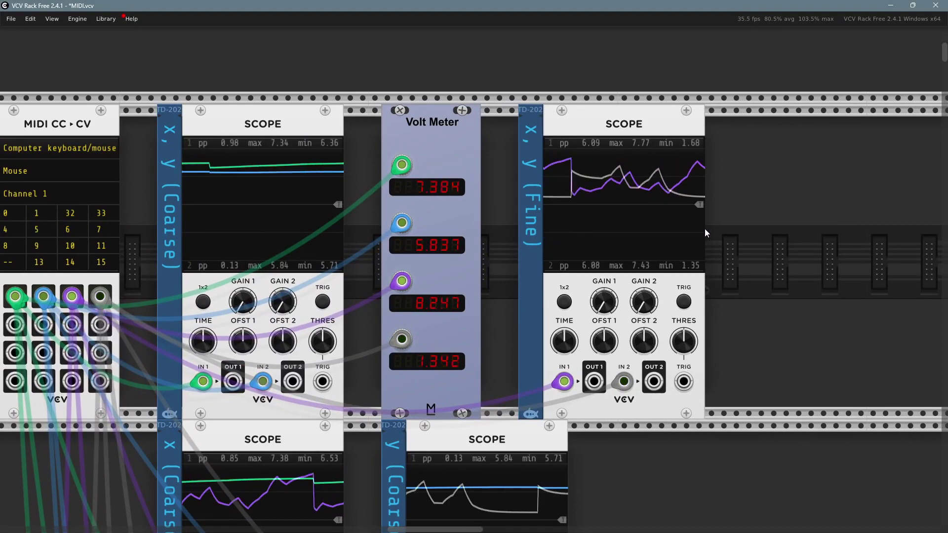
left_click_drag(514, 301, 726, 250)
- Inspect how the multiScope draws Shape 1 and Shape 2 from the mouse signals, including Shape 2's fill color control
scroll(727, 250, "down", 3)
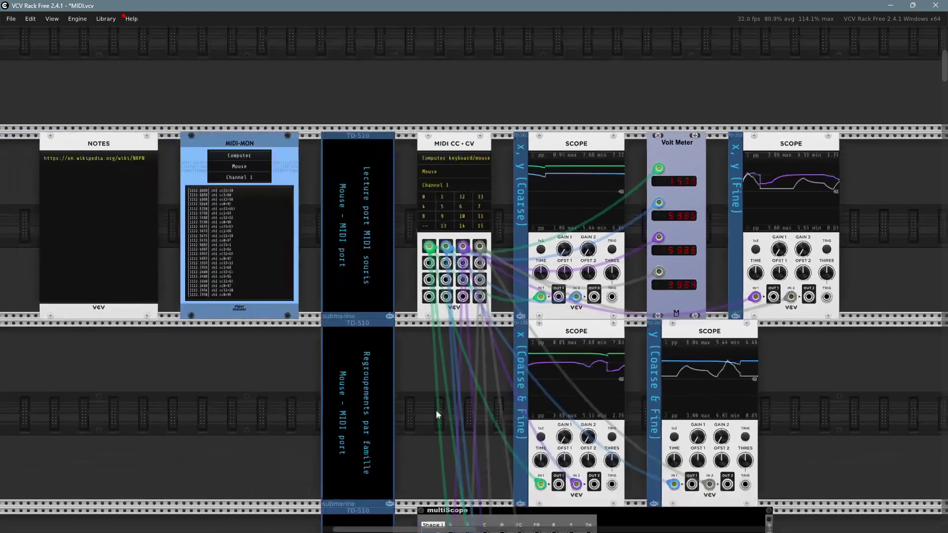
scroll(421, 328, "up", 3)
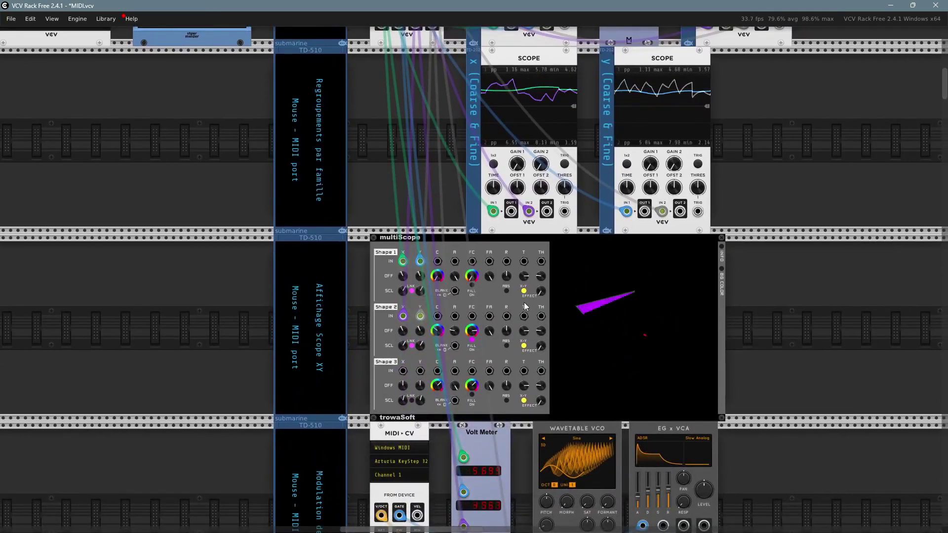
scroll(525, 328, "up", 3)
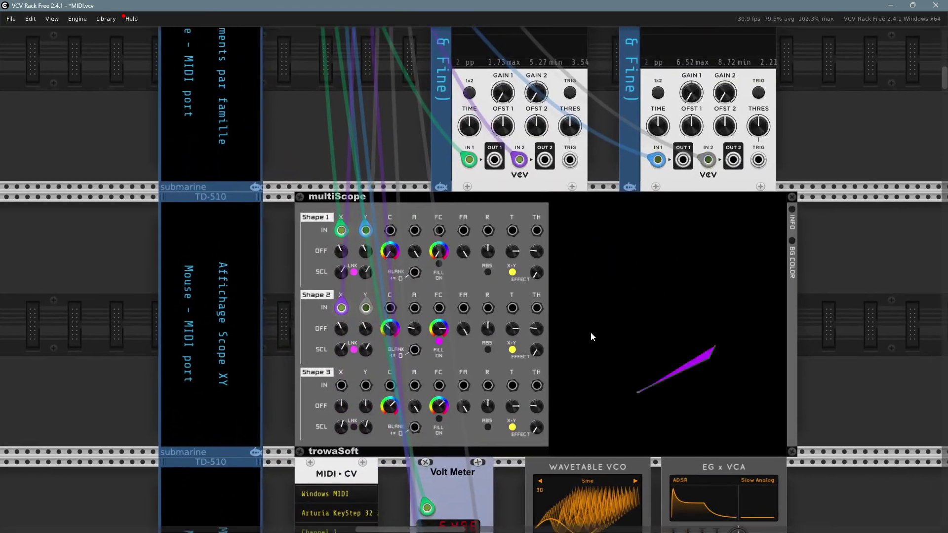
left_click_drag(591, 331, 535, 322)
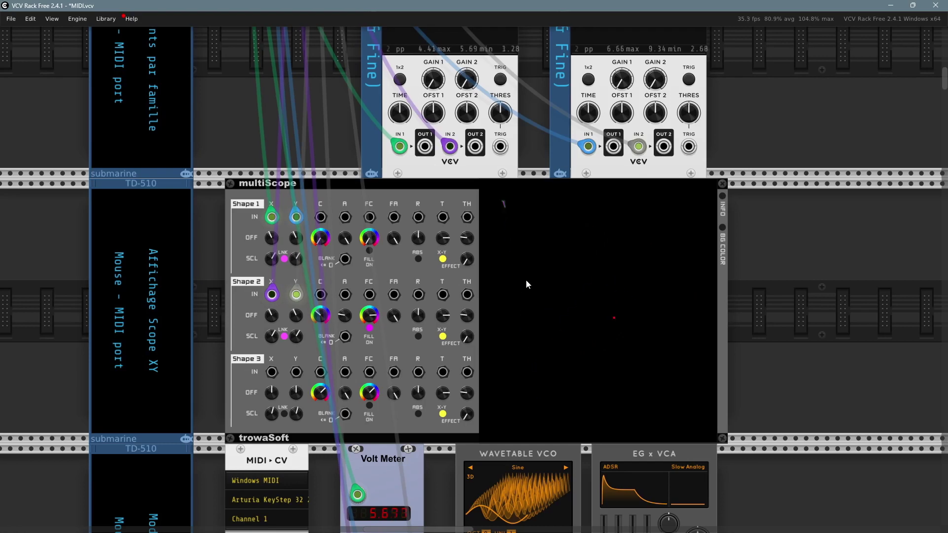
left_click_drag(526, 280, 467, 239)
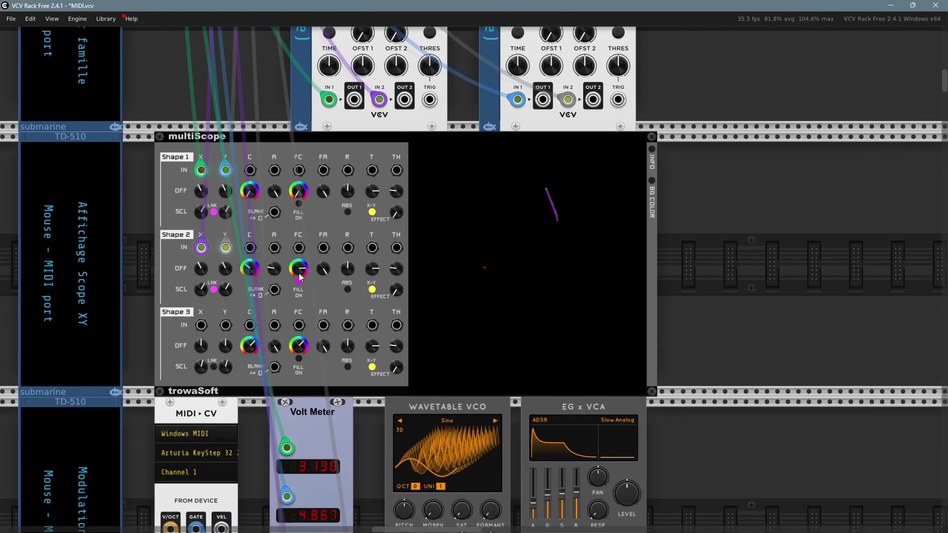
mouse_move(300, 275)
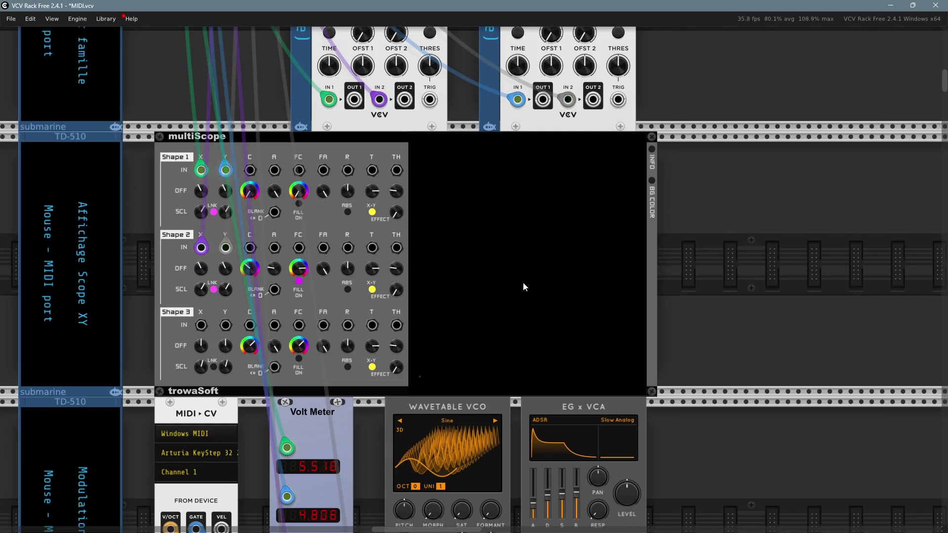
- Browse the Wavetable VCO's wavetable categories, including Generated and Waldorf, keeping the Sine table
mouse_move(251, 273)
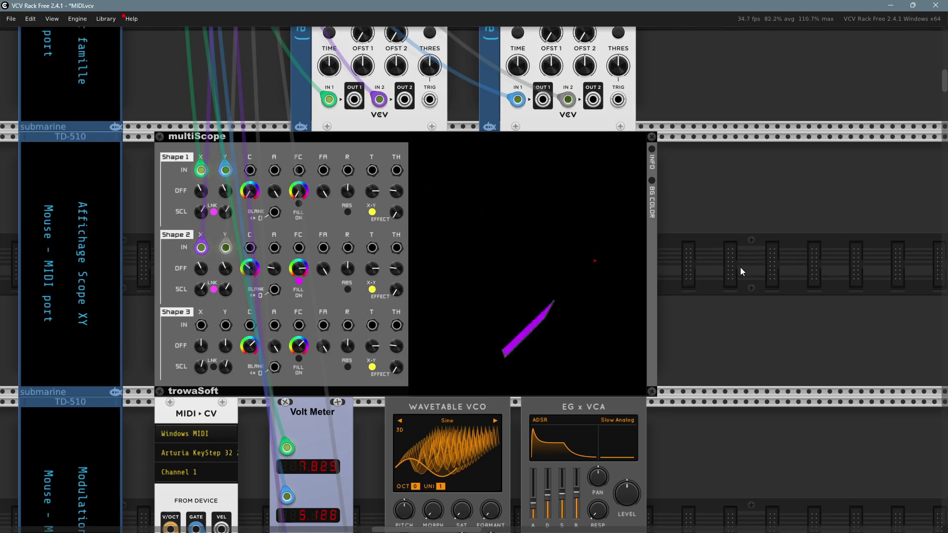
scroll(711, 318, "down", 5)
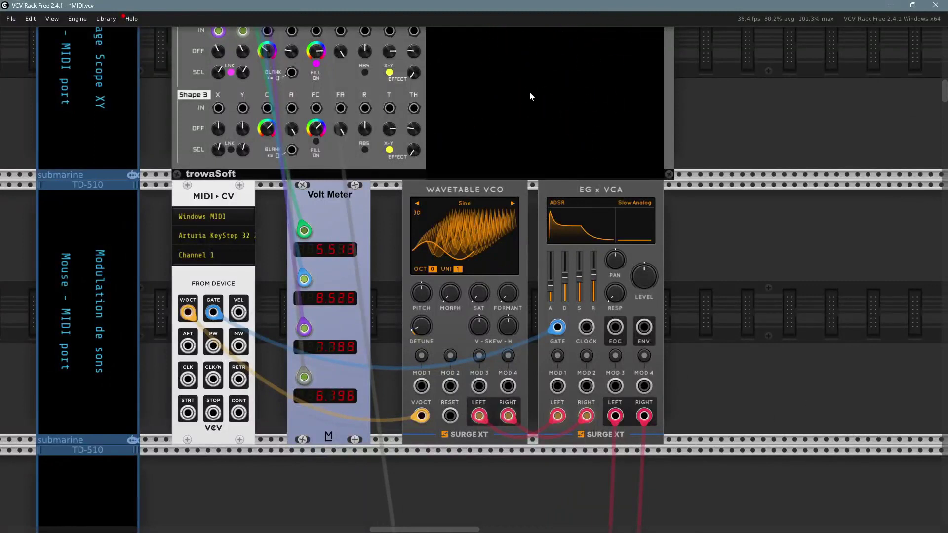
left_click_drag(728, 218, 736, 284)
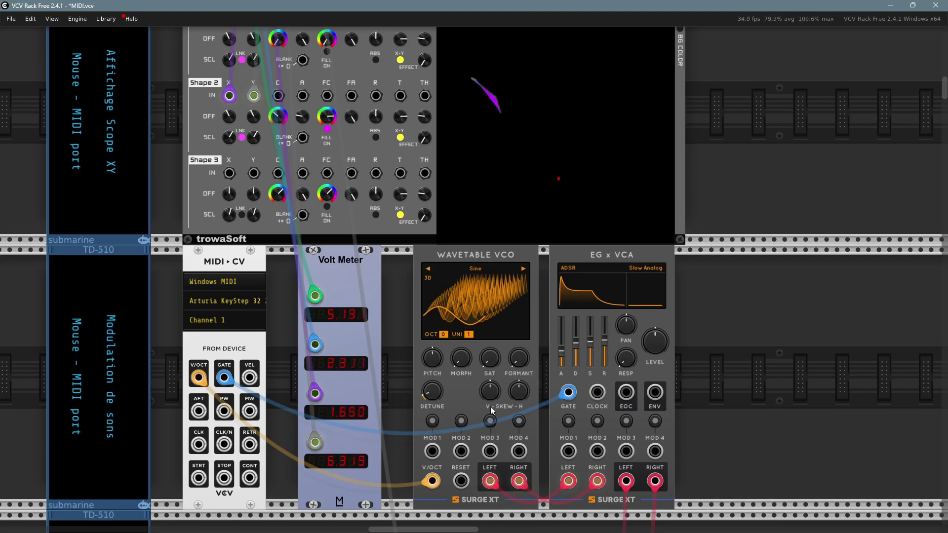
left_click(476, 269)
mouse_move(496, 286)
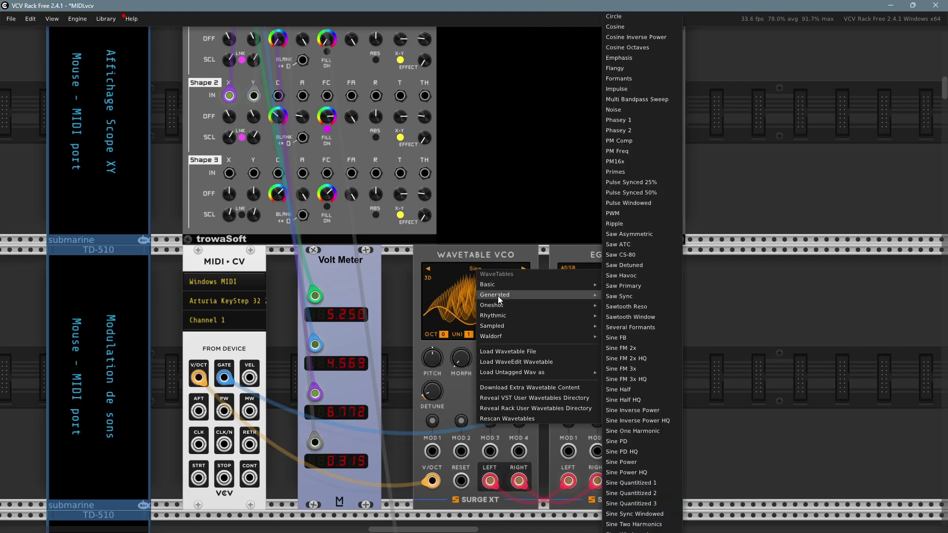
mouse_move(502, 316)
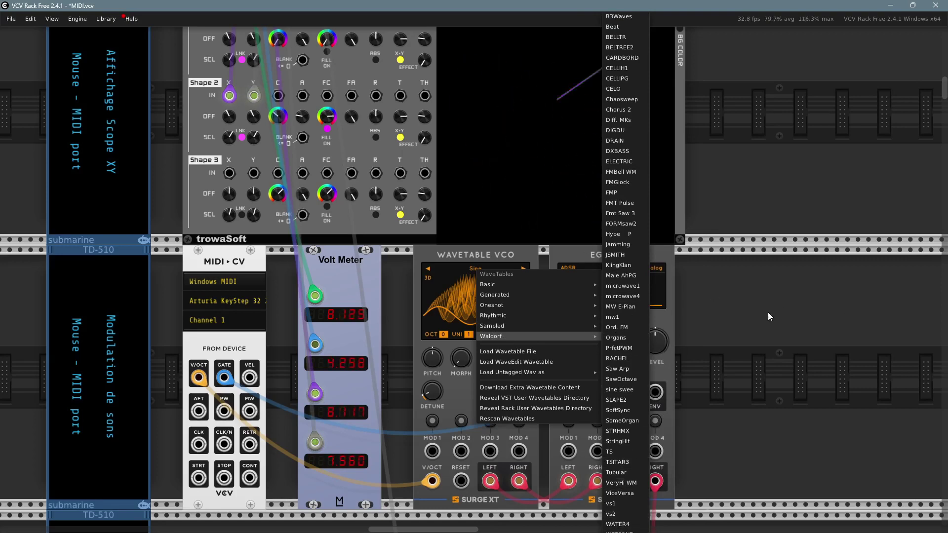
left_click(788, 322)
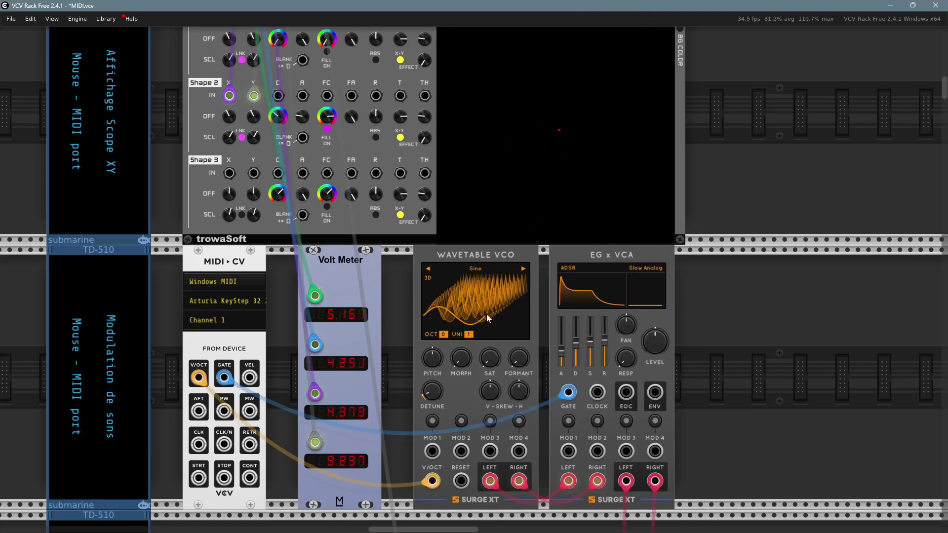
- Try the Wavetable VCO's Saturate, Formant and Skew Horizontal controls one by one, returning each to its default
left_click_drag(476, 319, 495, 286)
scroll(495, 286, "up", 1)
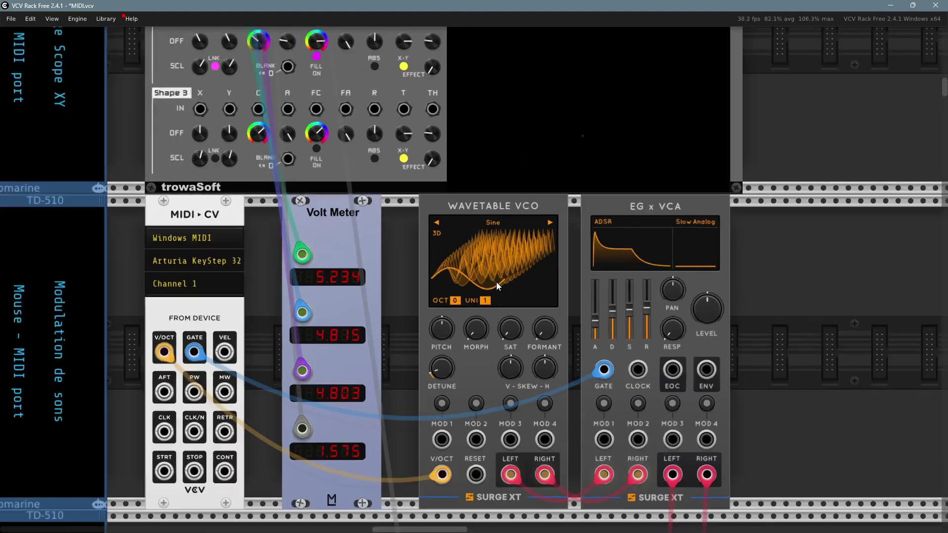
scroll(498, 282, "up", 2)
scroll(460, 217, "down", 1)
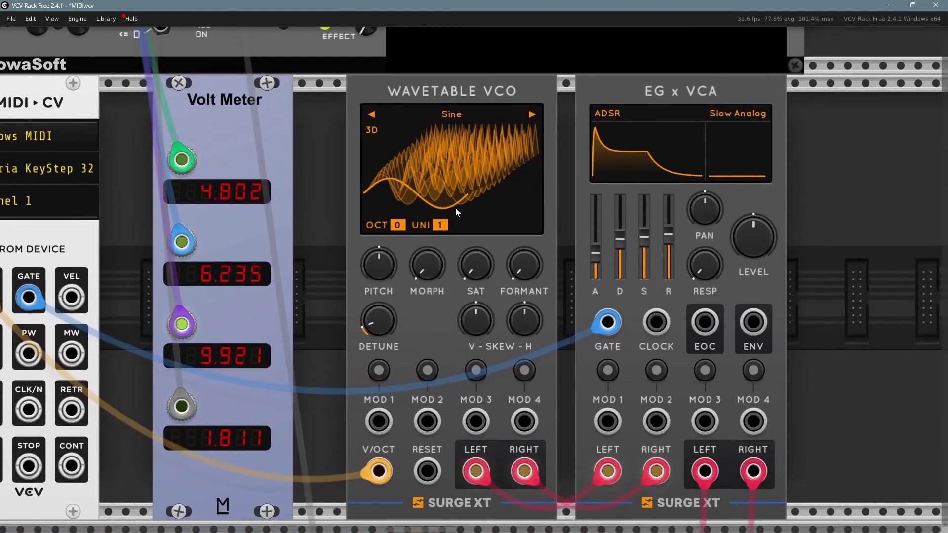
scroll(467, 212, "down", 1)
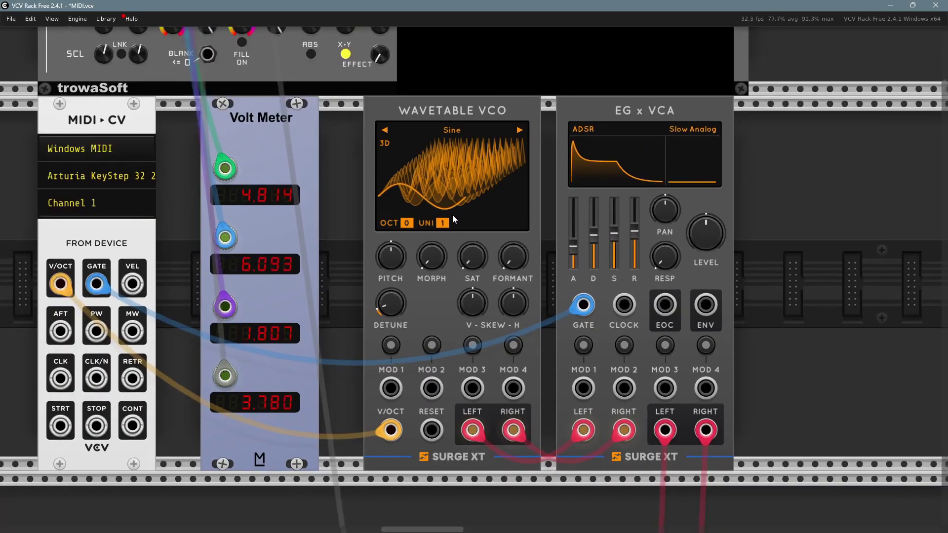
left_click_drag(452, 214, 422, 216)
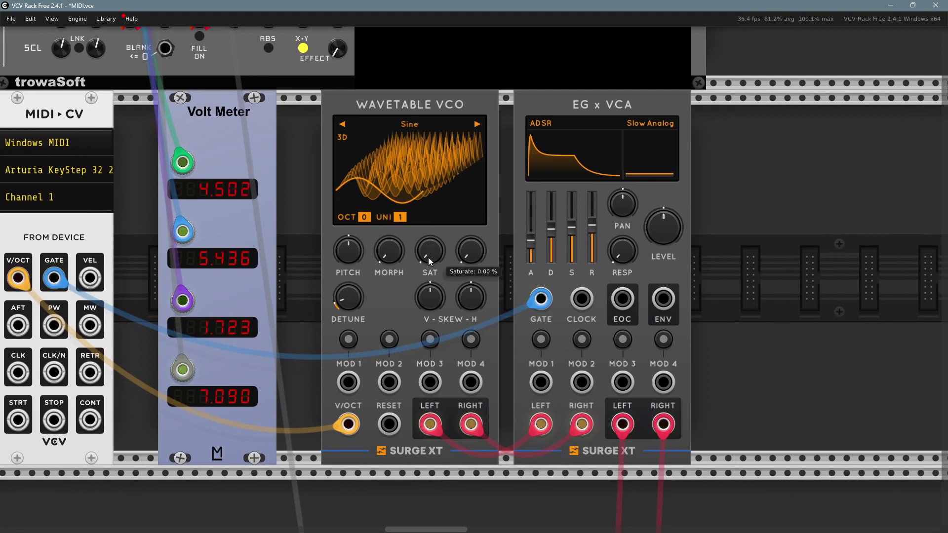
left_click_drag(383, 257, 383, 255)
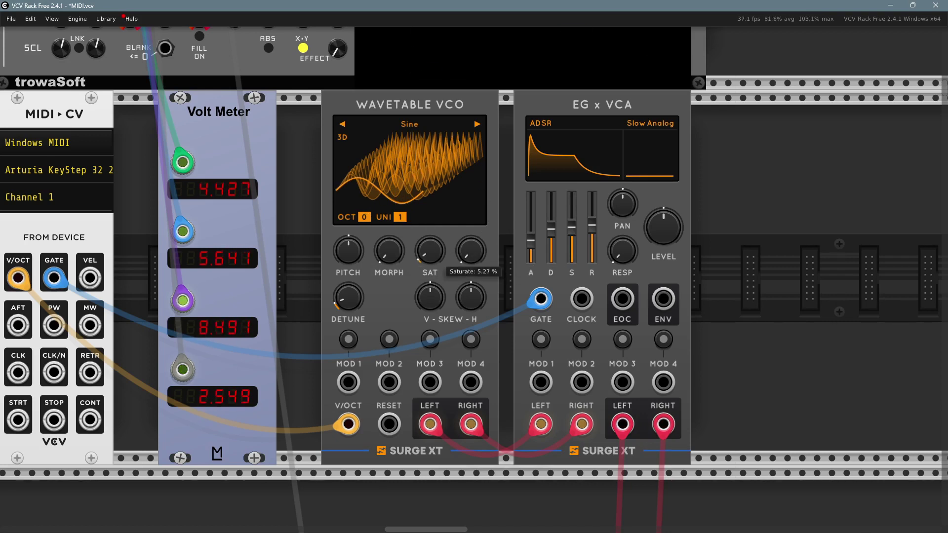
left_click_drag(430, 251, 430, 269)
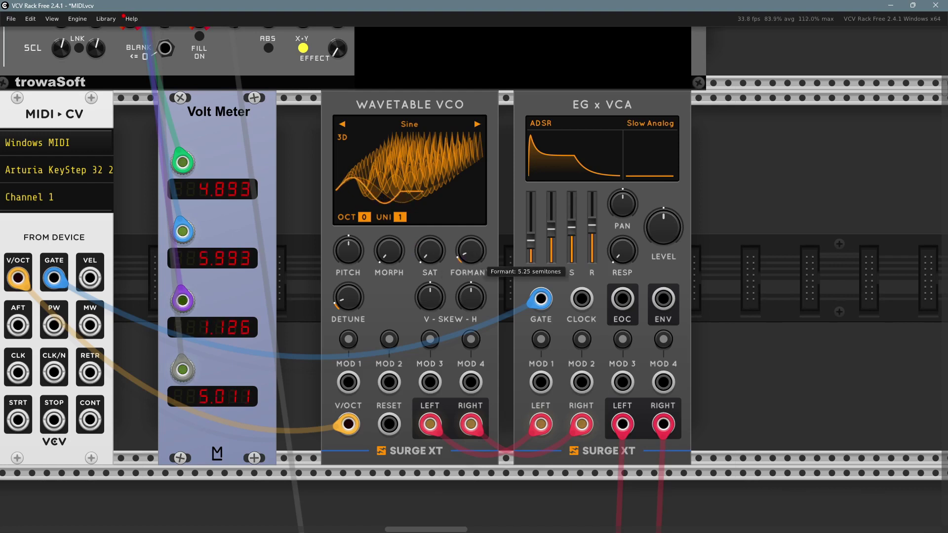
left_click_drag(471, 297, 470, 316)
double_click(471, 297)
- Sweep the Wavetable VCO's Morph up and down to shift the highlighted waveform within the 3D Sine table, leaving it slightly raised
left_click_drag(390, 251, 389, 198)
double_click(389, 251)
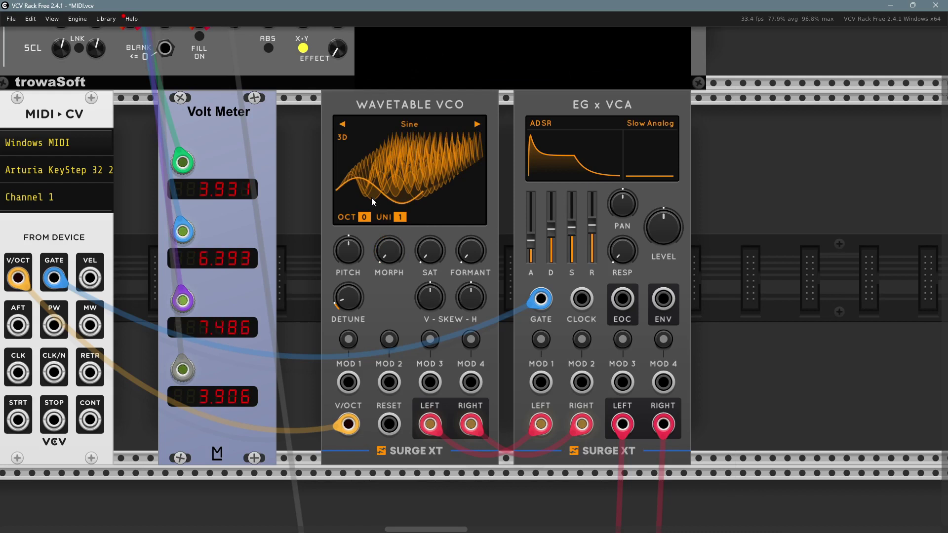
left_click_drag(389, 251, 389, 233)
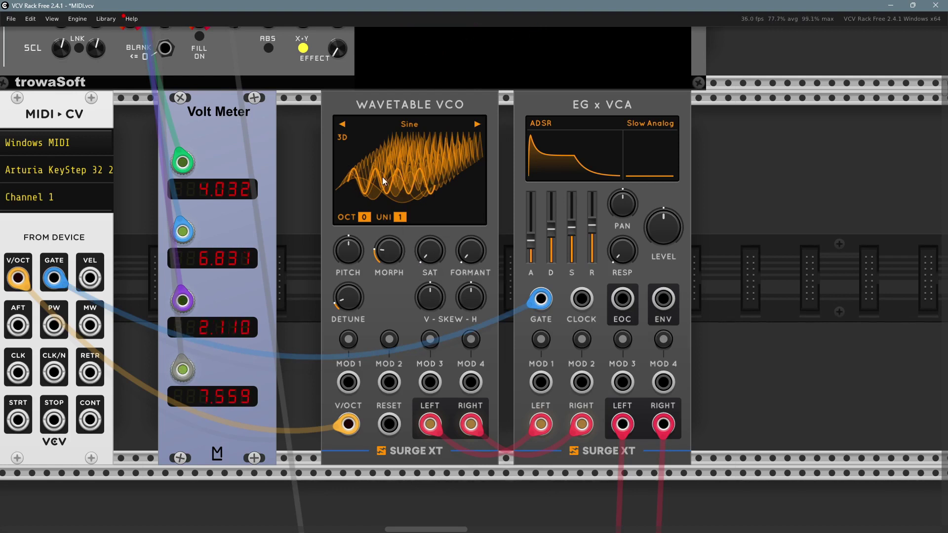
mouse_move(388, 250)
left_mouse_down()
mouse_move(389, 261)
mouse_move(389, 229)
mouse_move(389, 260)
left_mouse_up()
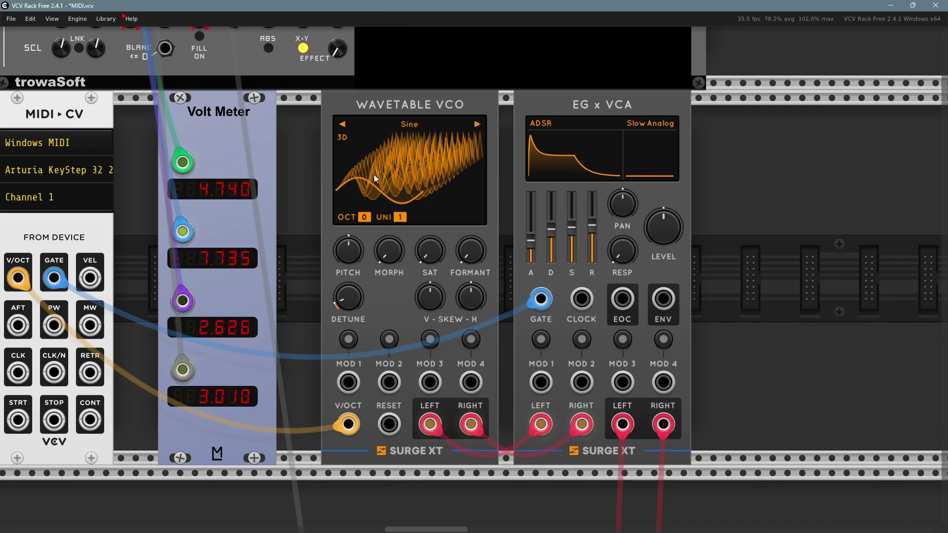
mouse_move(398, 255)
left_mouse_down()
mouse_move(399, 232)
mouse_move(399, 265)
left_mouse_up()
left_click_drag(389, 257, 389, 249)
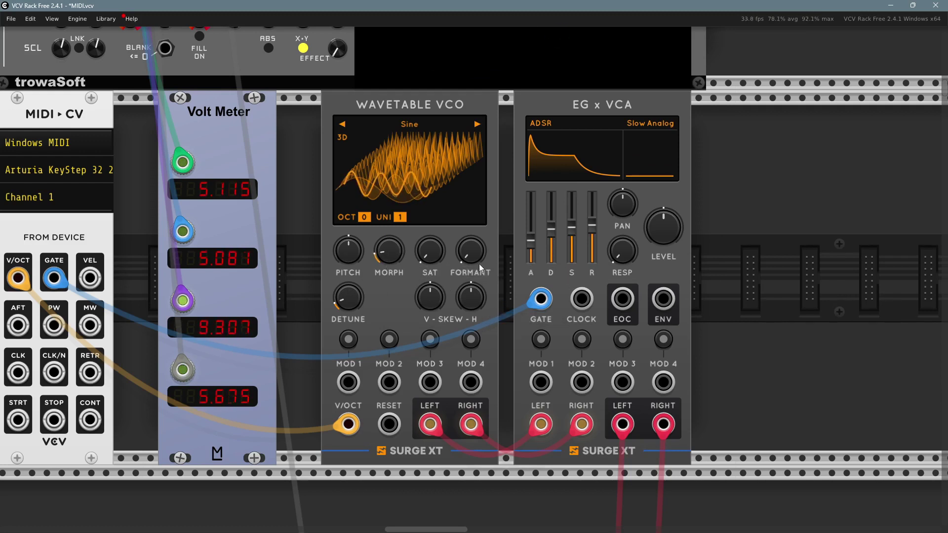
- Sweep the Wavetable VCO's Formant up to 60 semitones and return it to 0 semitones
left_click_drag(471, 251, 496, 252)
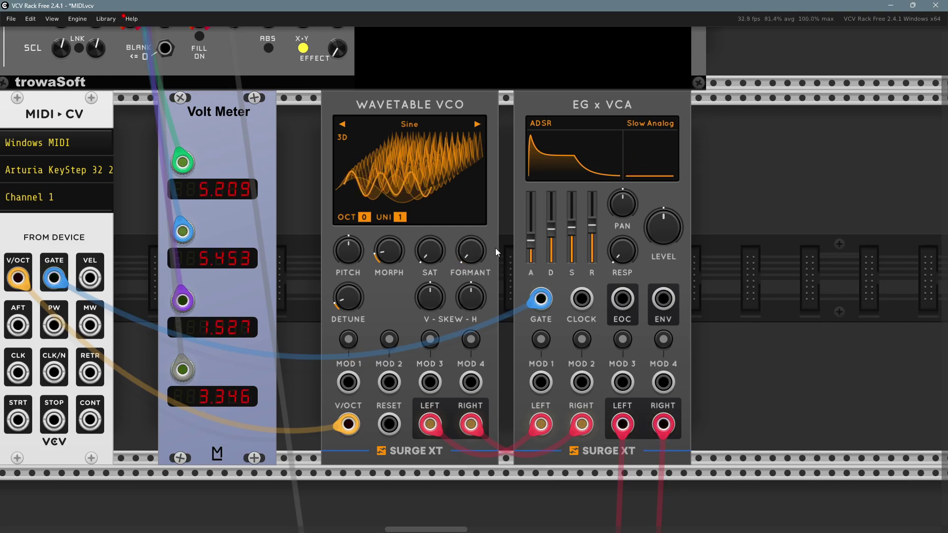
mouse_move(476, 251)
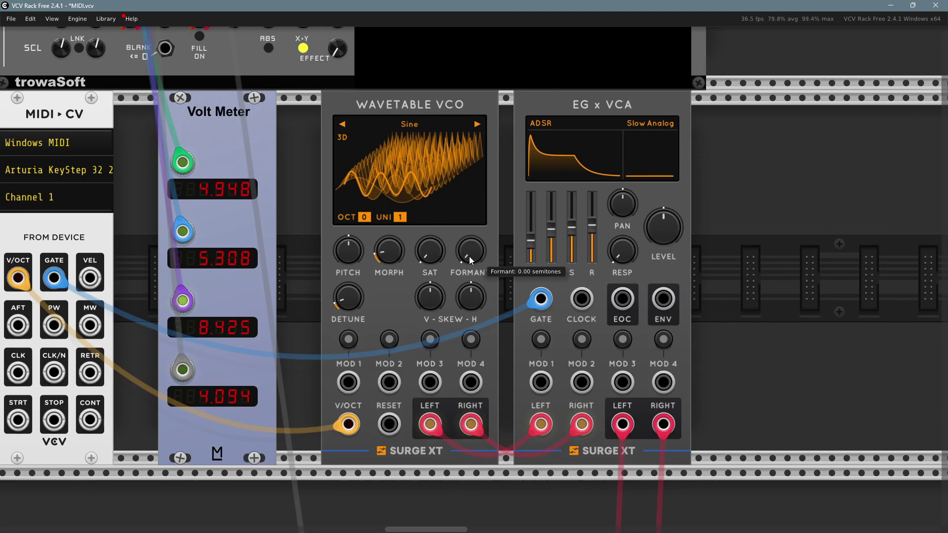
mouse_move(470, 251)
left_mouse_down()
mouse_move(471, 224)
mouse_move(471, 248)
left_mouse_up()
mouse_move(476, 306)
left_mouse_down()
mouse_move(477, 322)
mouse_move(476, 306)
left_mouse_up()
double_click(476, 306)
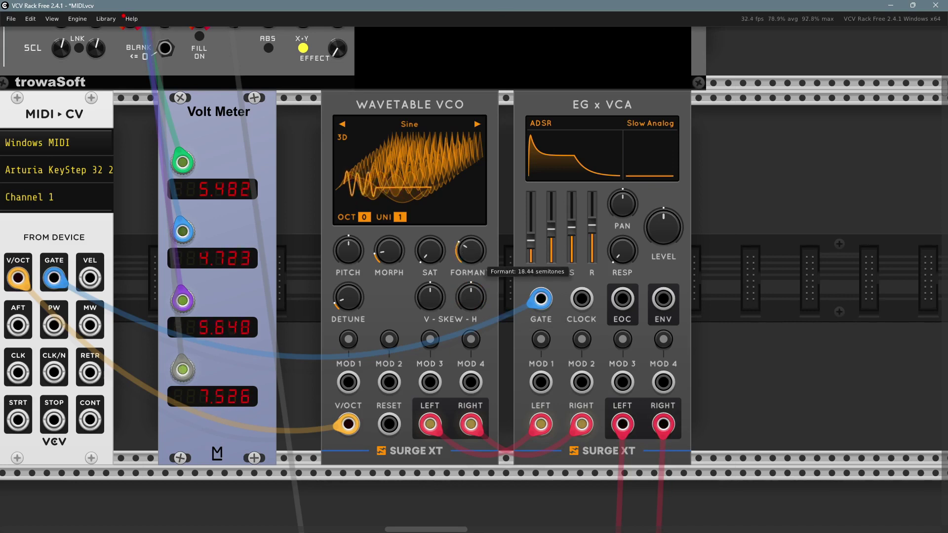
mouse_move(470, 251)
left_mouse_down()
mouse_move(470, 243)
mouse_move(471, 255)
left_mouse_up()
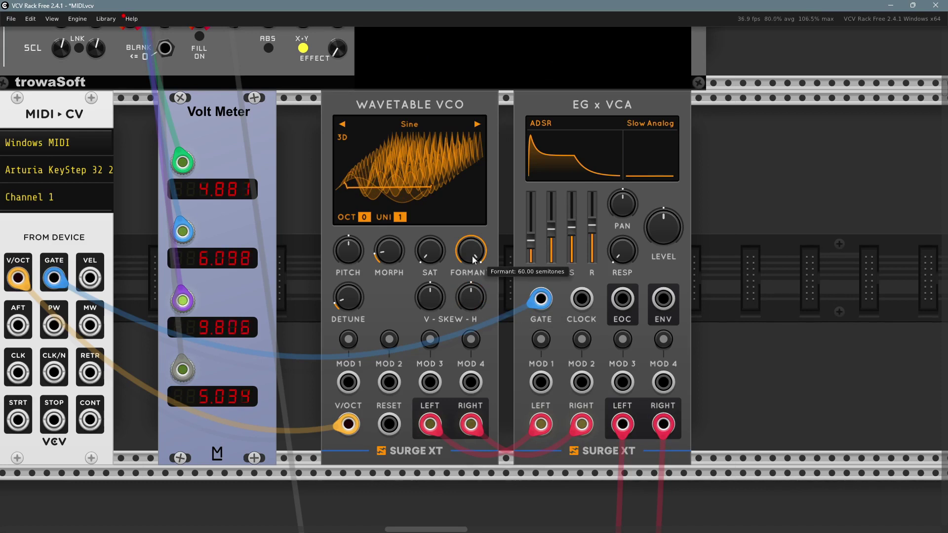
left_click_drag(470, 250, 470, 289)
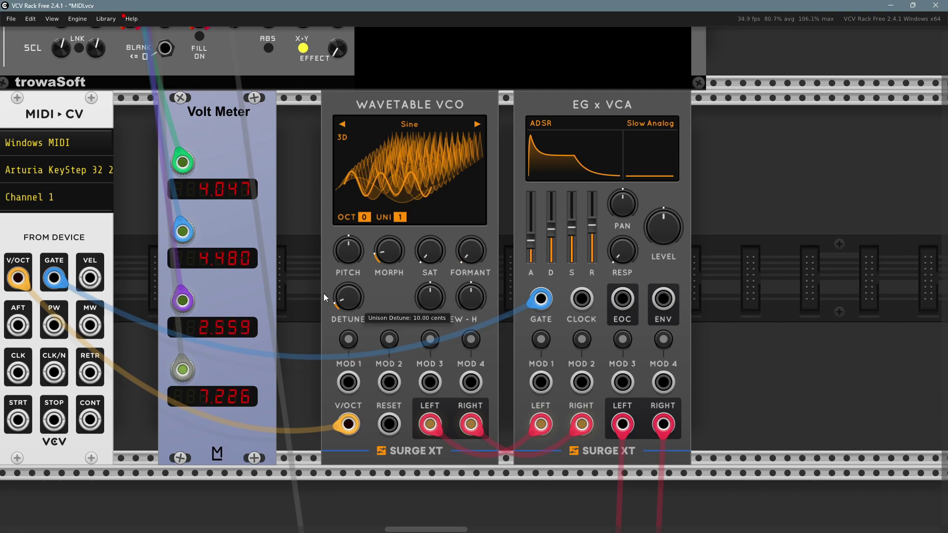
- Raise the Wavetable VCO's Morph to 34.46 %
scroll(301, 266, "right", 1)
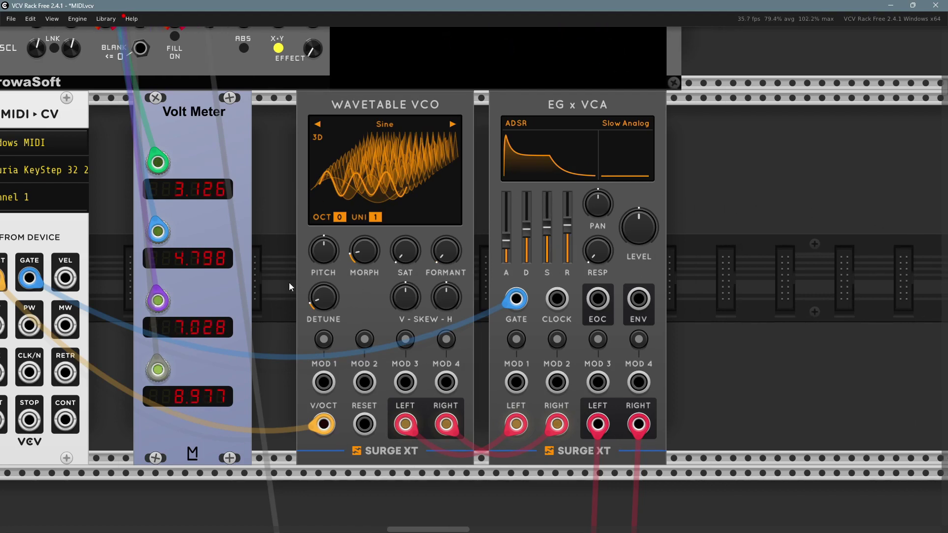
scroll(273, 286, "down", 2)
scroll(274, 286, "left", 3)
left_click_drag(425, 262, 426, 248)
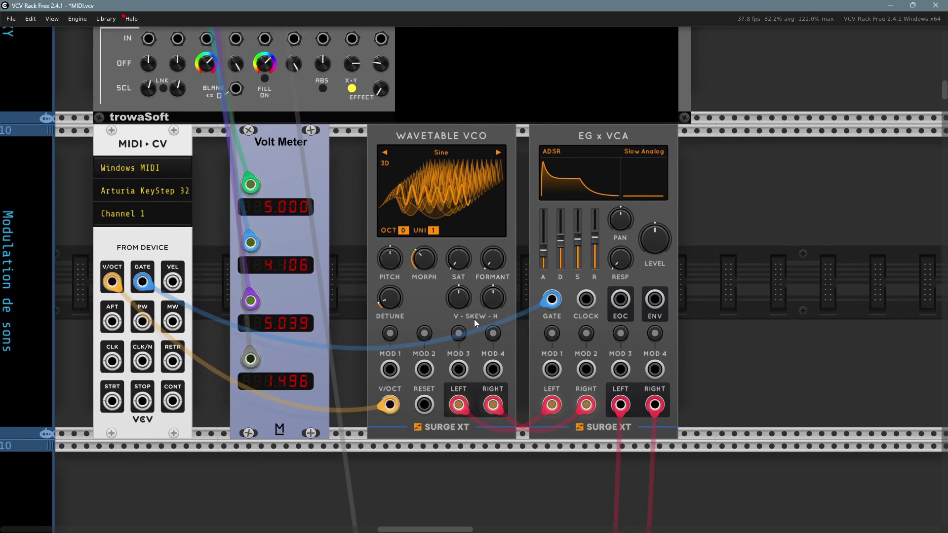
- Try the Wavetable VCO's horizontal and vertical skew, taking Skew Horizontal into negative values and returning both to 0 %
mouse_move(493, 303)
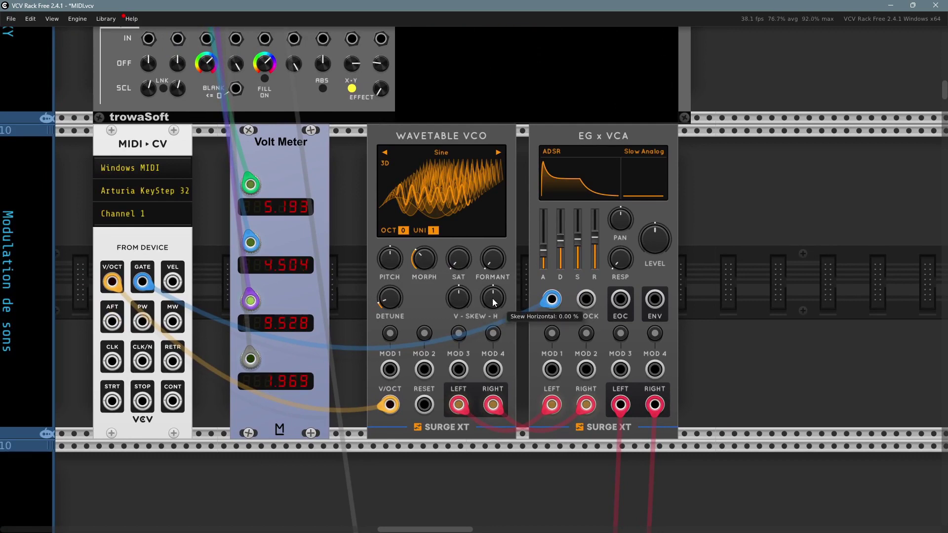
left_click_drag(494, 303, 515, 306)
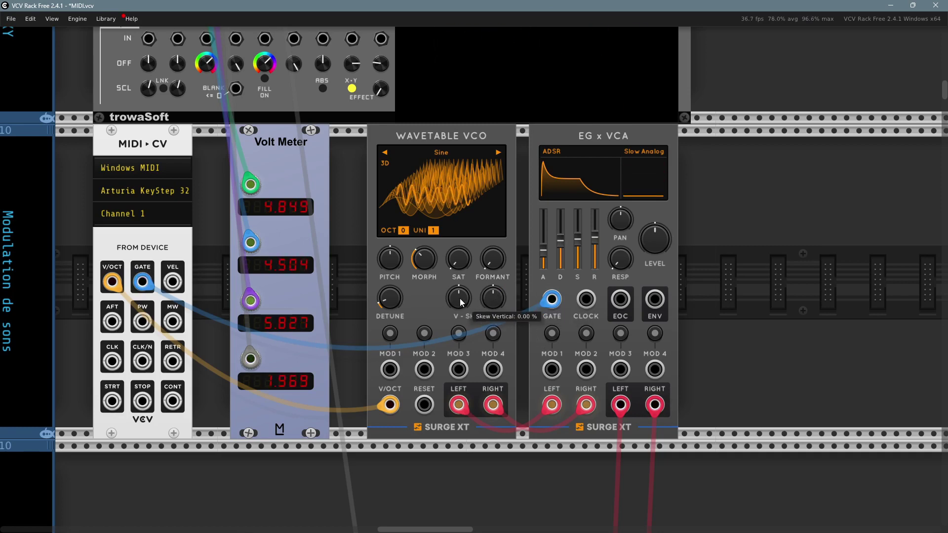
mouse_move(461, 298)
left_mouse_down()
mouse_move(460, 269)
mouse_move(460, 299)
left_mouse_up()
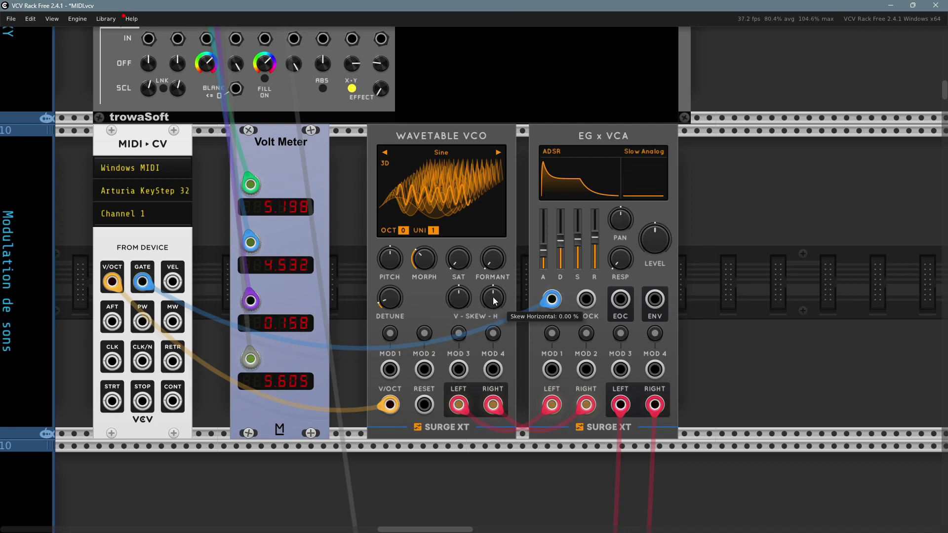
left_click_drag(494, 301, 494, 331)
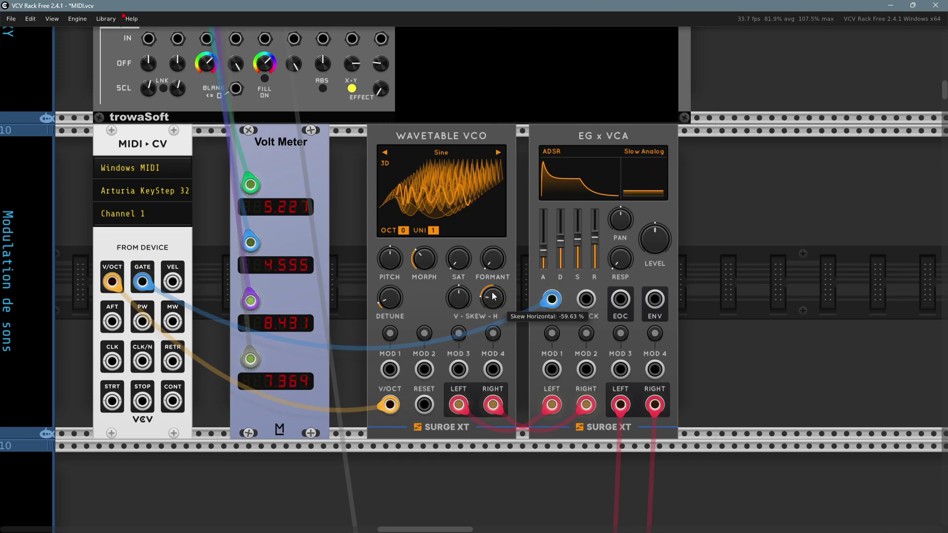
- Toggle the Mod 1 assignment display on the Wavetable VCO to check which control Modulation Signal 1 affects
scroll(773, 296, "down", 1)
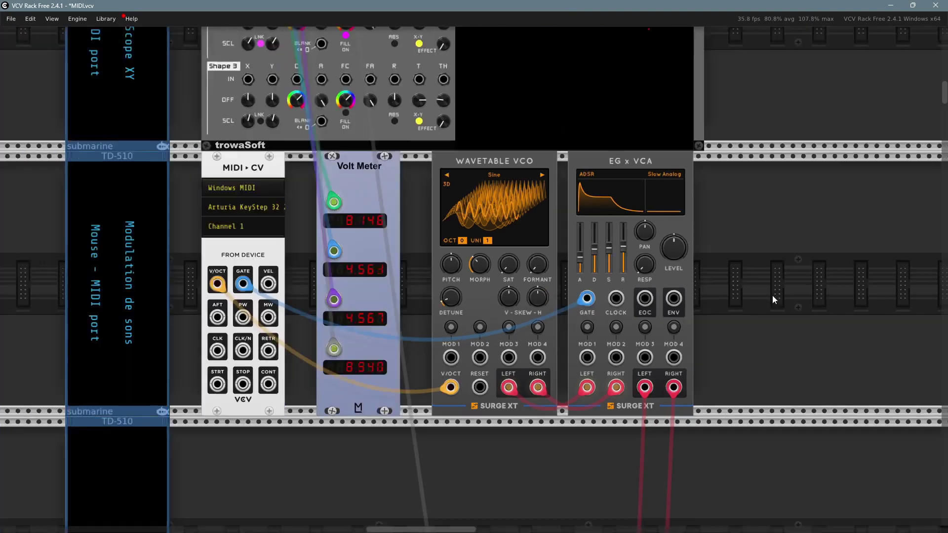
scroll(758, 312, "up", 1)
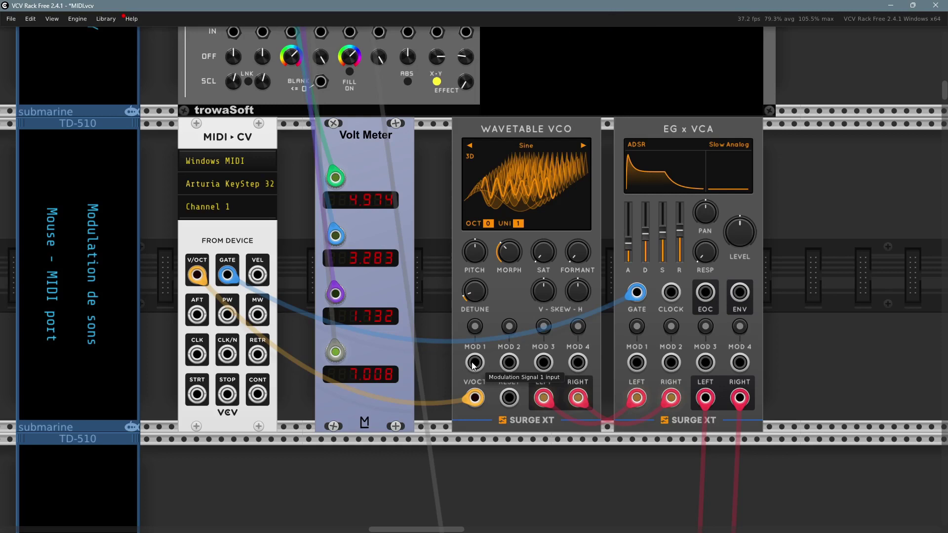
left_click(475, 327)
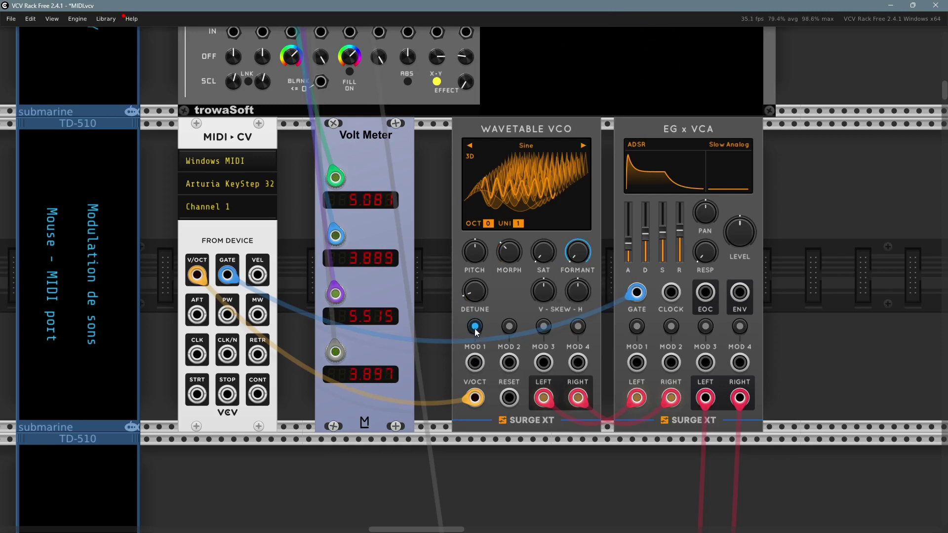
left_click(475, 327)
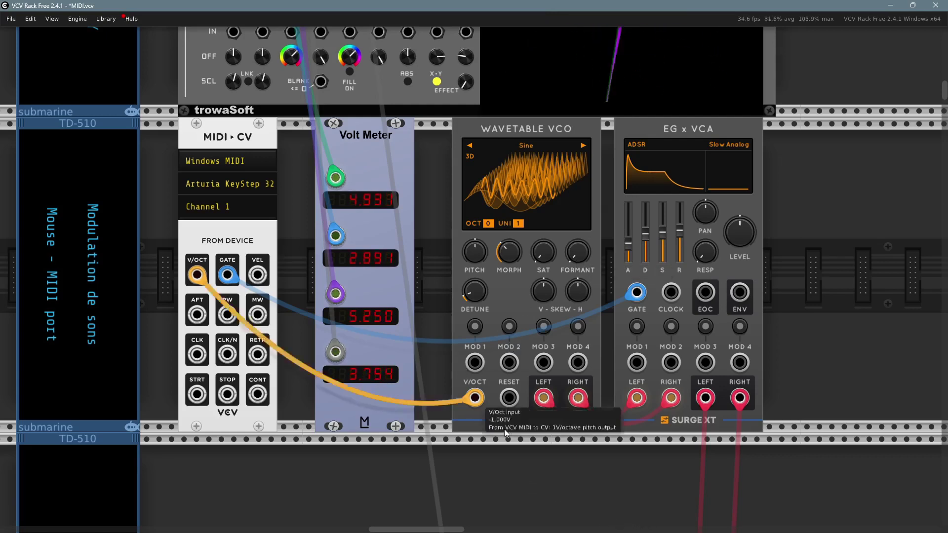
left_click_drag(532, 453, 499, 452)
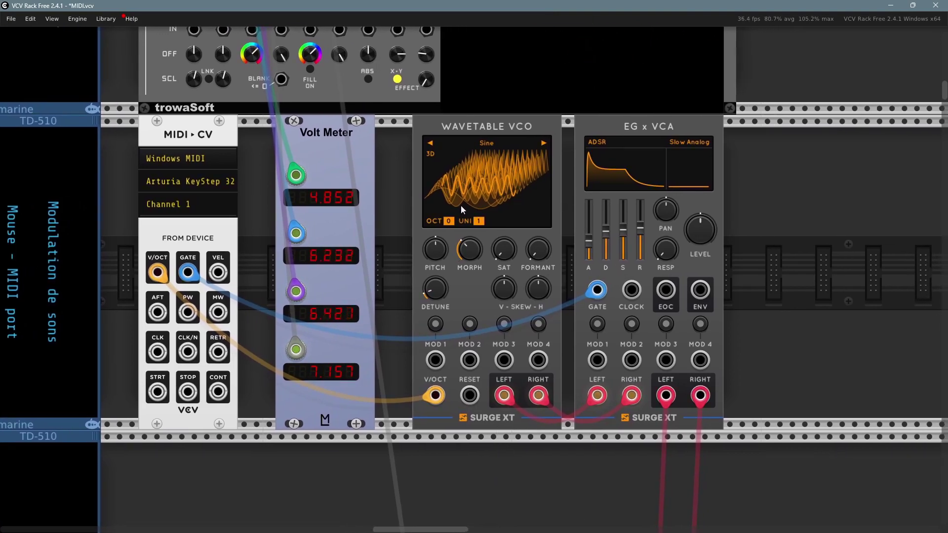
left_click(435, 324)
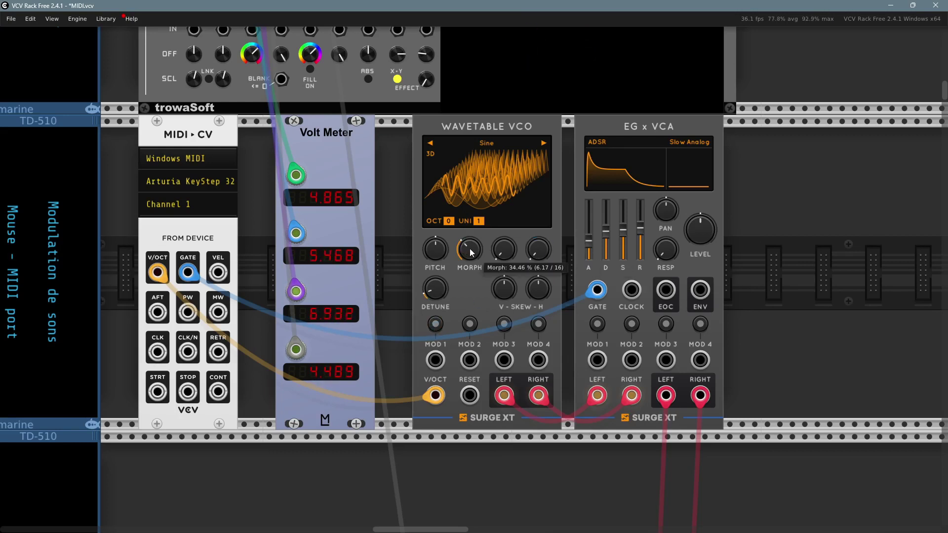
- Lower the Wavetable VCO's Morph to its minimum and briefly try its Formant control
left_click_drag(471, 252, 472, 267)
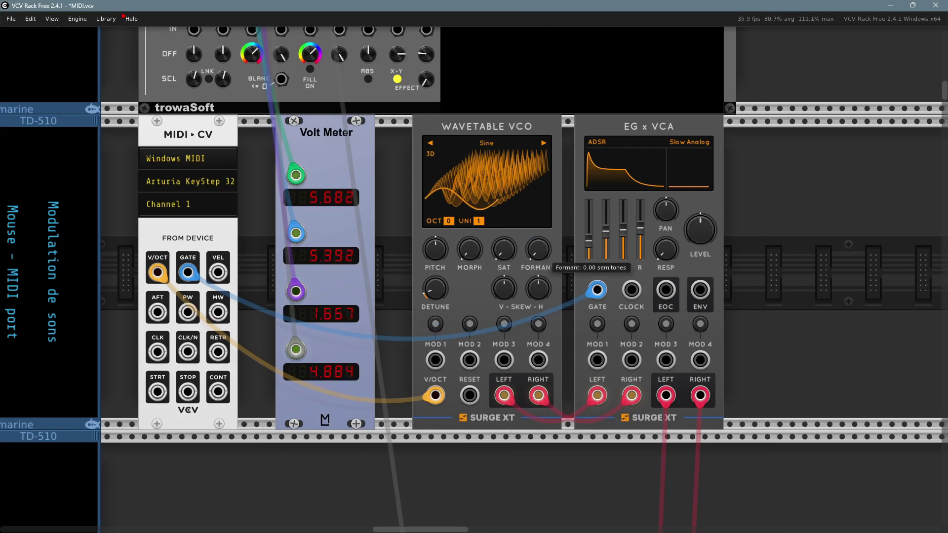
left_click_drag(537, 249, 538, 235)
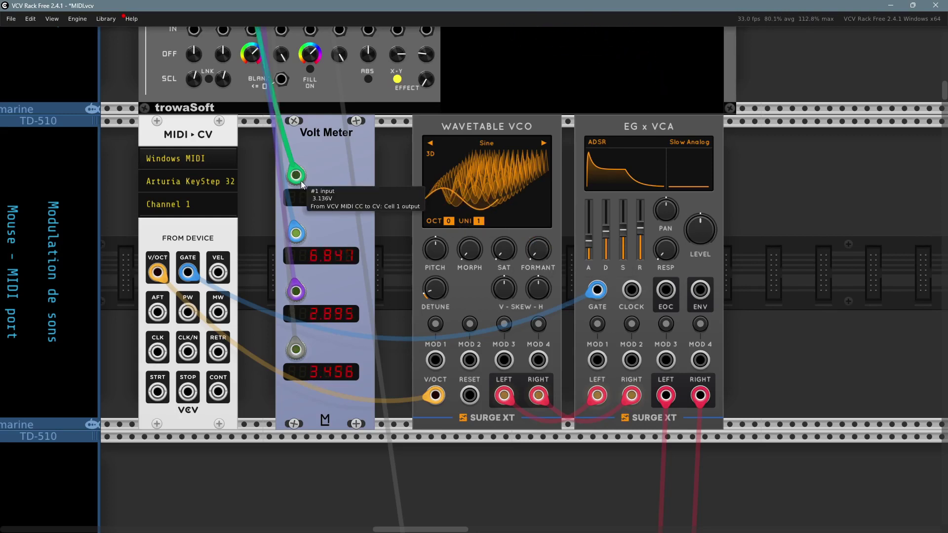
- Patch the Cell 1 signal into the Wavetable VCO's Mod 1 input and set its Formant modulation to +60
left_click_drag(296, 175, 435, 360)
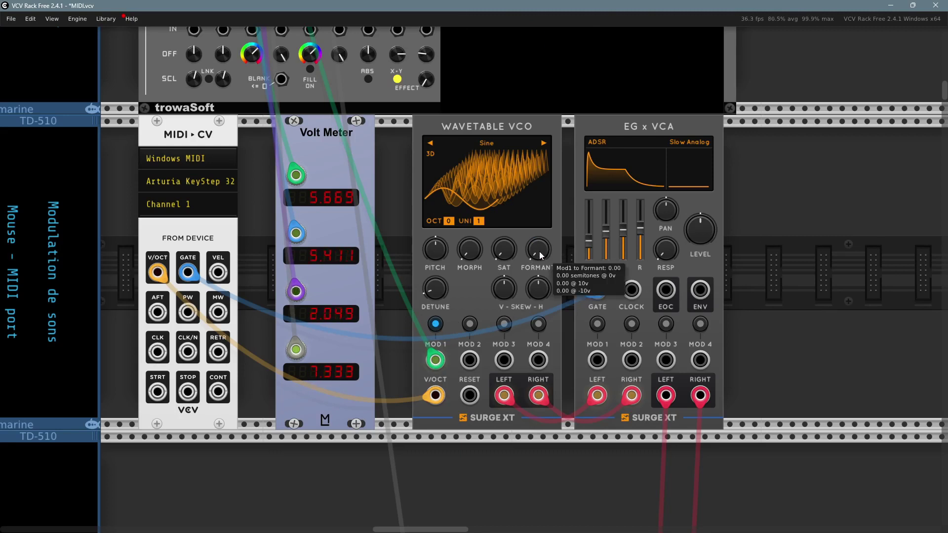
mouse_move(538, 257)
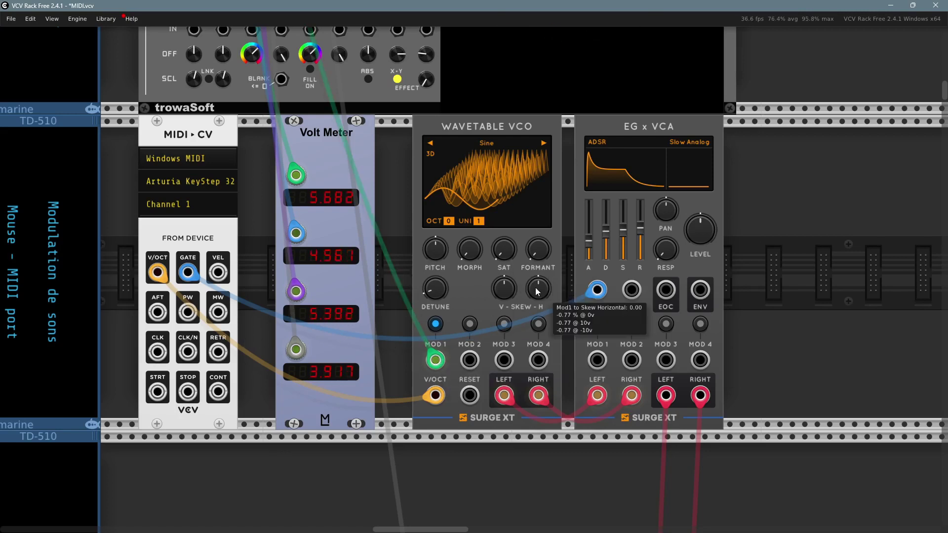
mouse_move(538, 249)
left_mouse_down()
mouse_move(538, 219)
mouse_move(537, 261)
left_mouse_up()
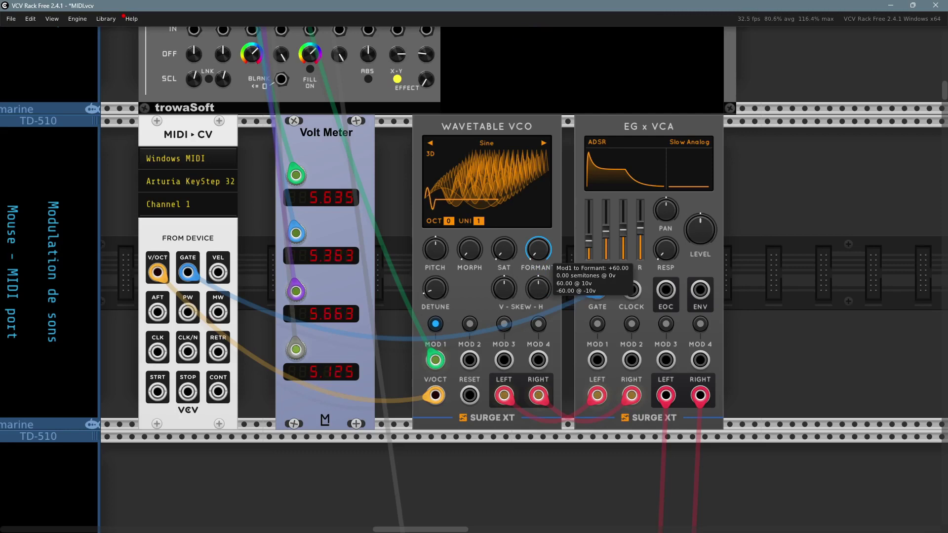
left_click_drag(531, 257, 532, 253)
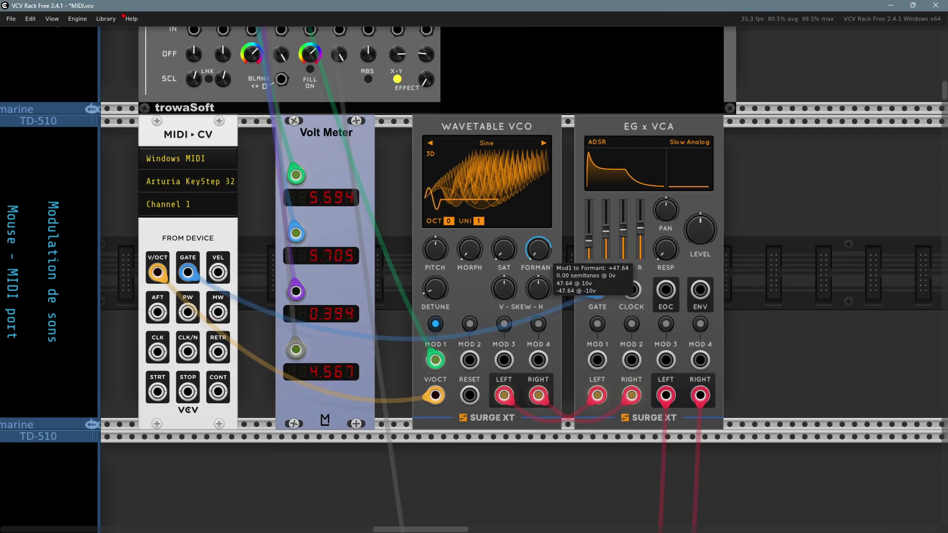
left_click_drag(538, 249, 537, 241)
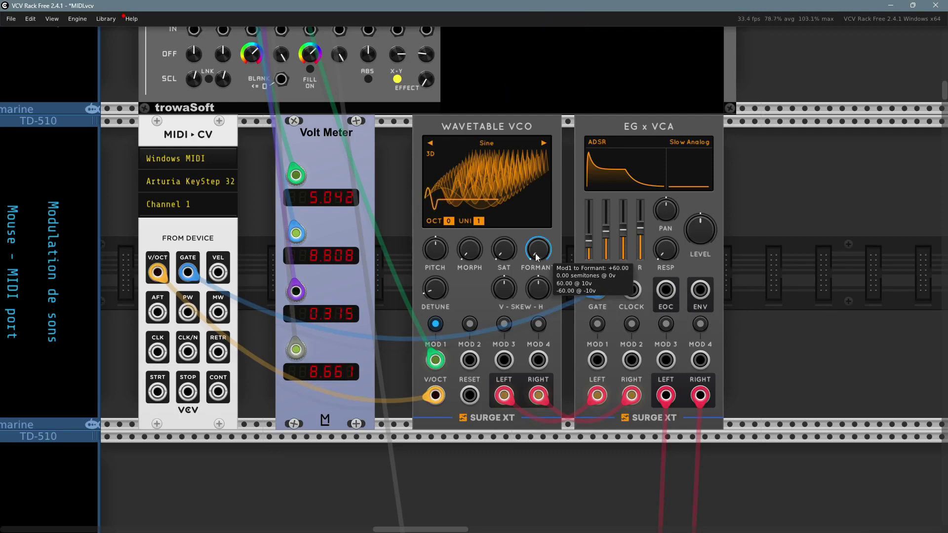
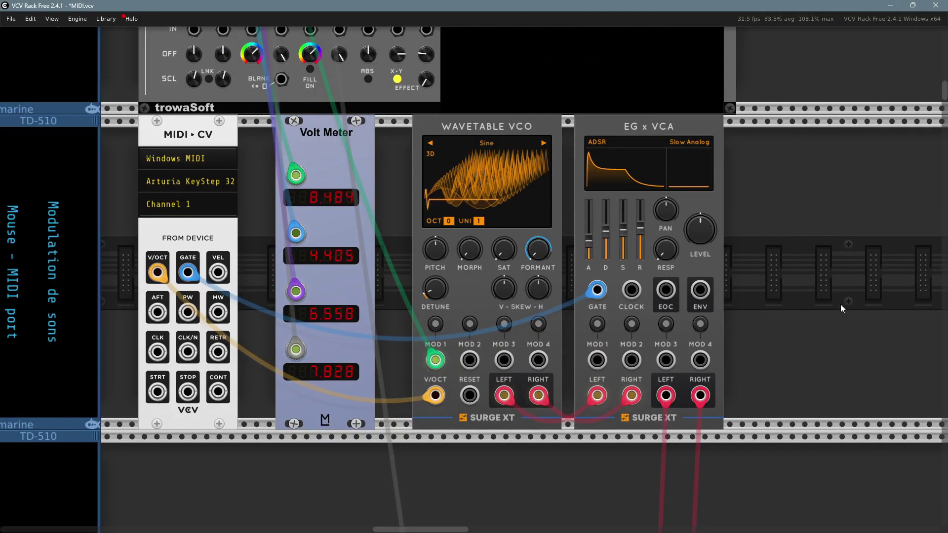
- Try a negative Mod 1 modulation amount on Formant and bring it back to a high positive amount
left_click(436, 327)
mouse_move(536, 255)
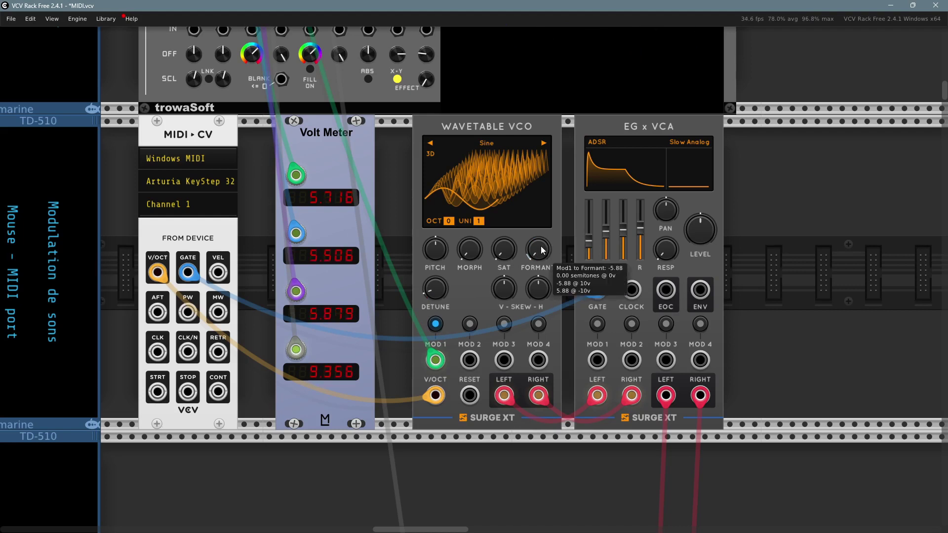
left_click_drag(538, 250, 538, 262)
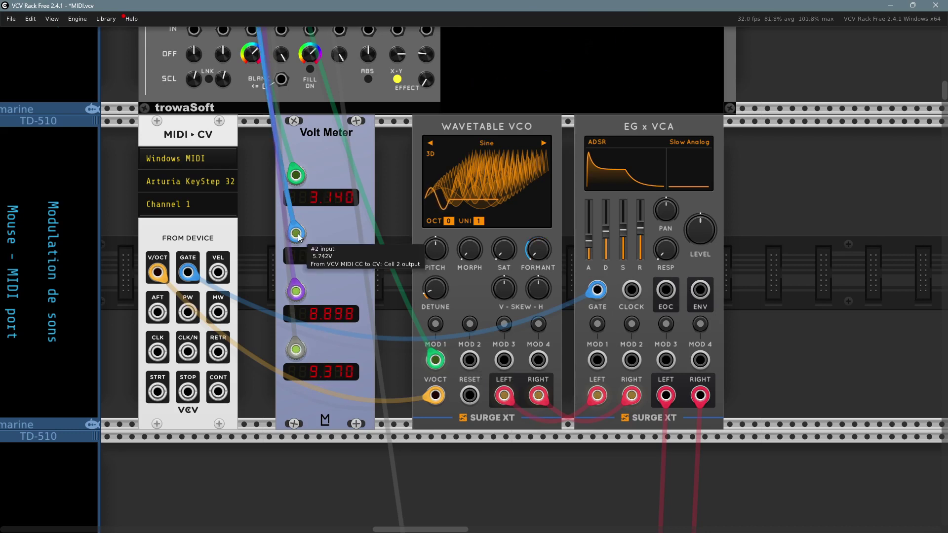
- Patch the Cell 2 signal into the Mod 2 input to modulate Morph, and check the Mod 4 and Mod 3 assignments
left_click_drag(298, 233, 470, 360)
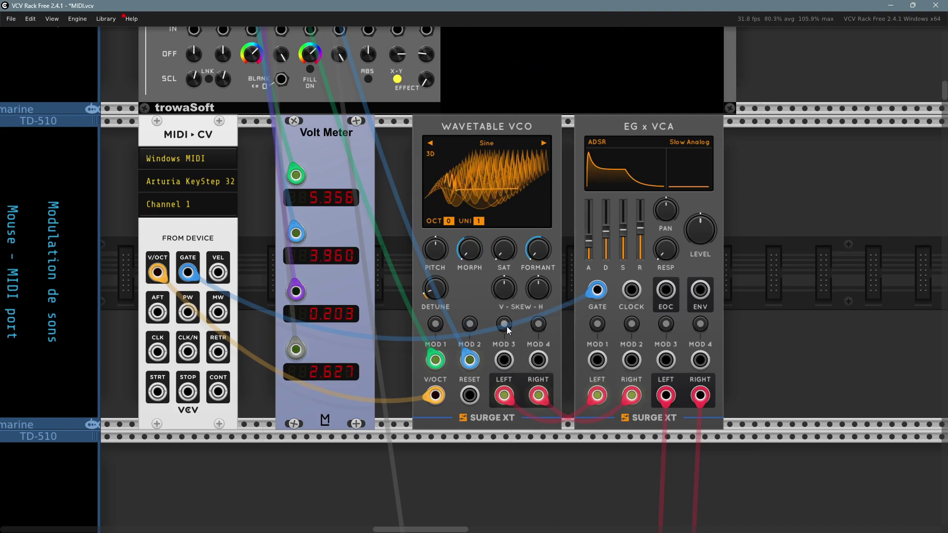
left_click(539, 325)
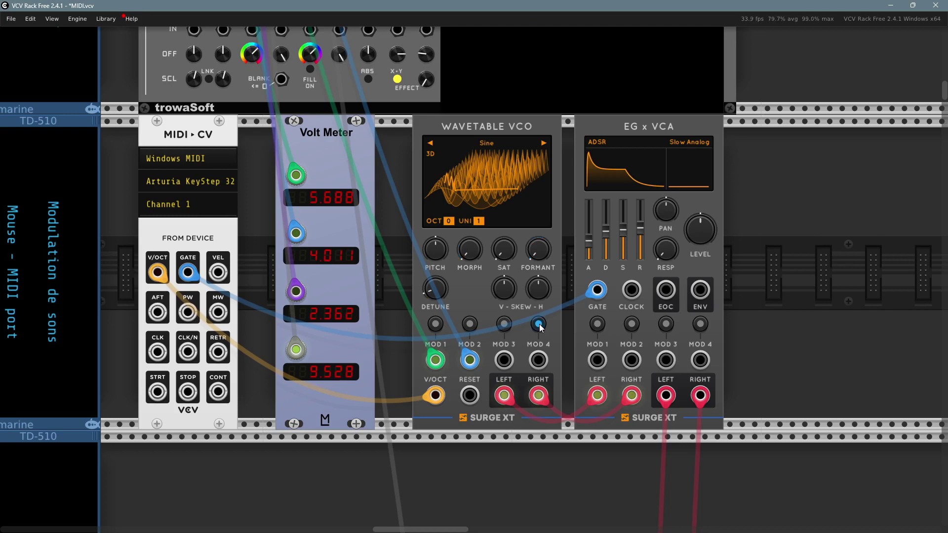
left_click(505, 325)
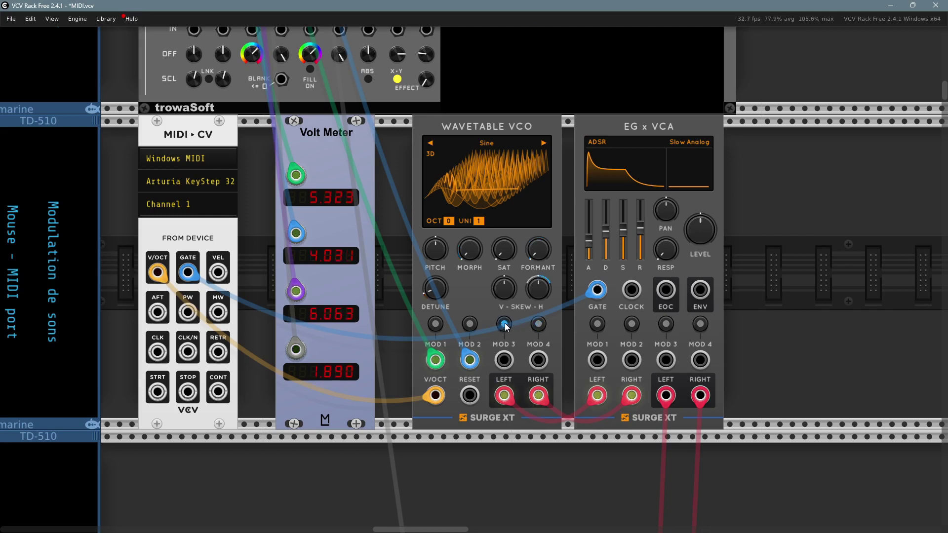
left_click(505, 323)
- Try the Wavetable VCO's Skew Horizontal at 100 % and in negative values, returning it to 0 %
left_click_drag(540, 292, 540, 207)
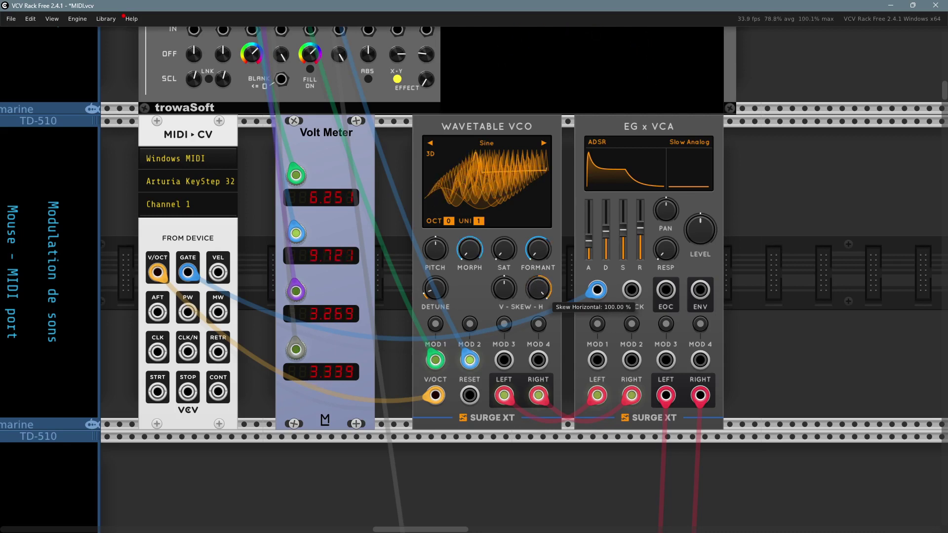
left_click_drag(541, 286, 540, 327)
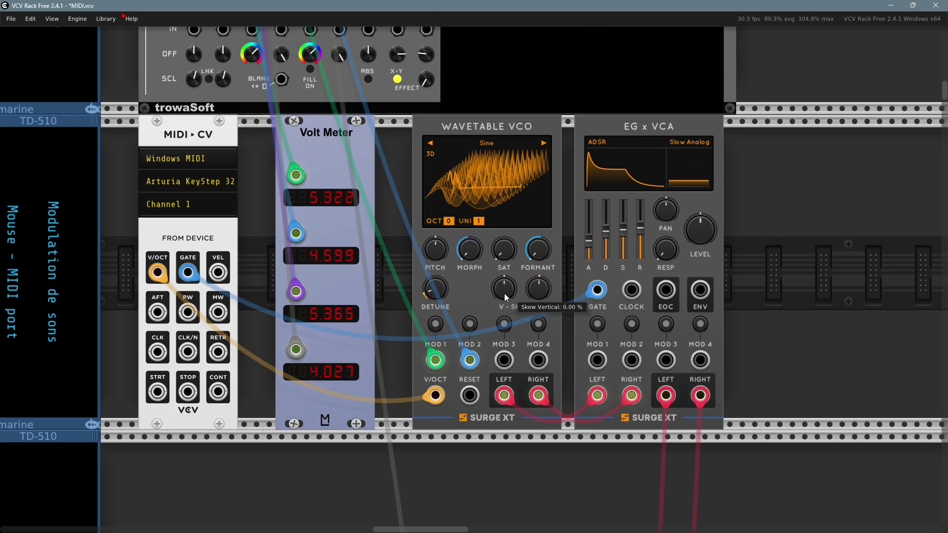
left_click_drag(504, 294, 505, 295)
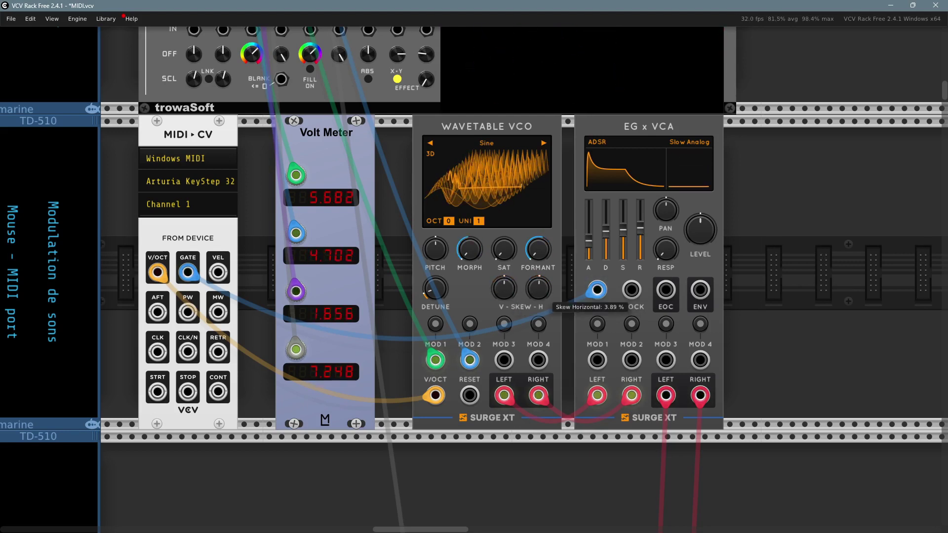
mouse_move(536, 295)
left_mouse_down()
mouse_move(535, 323)
mouse_move(547, 290)
left_mouse_up()
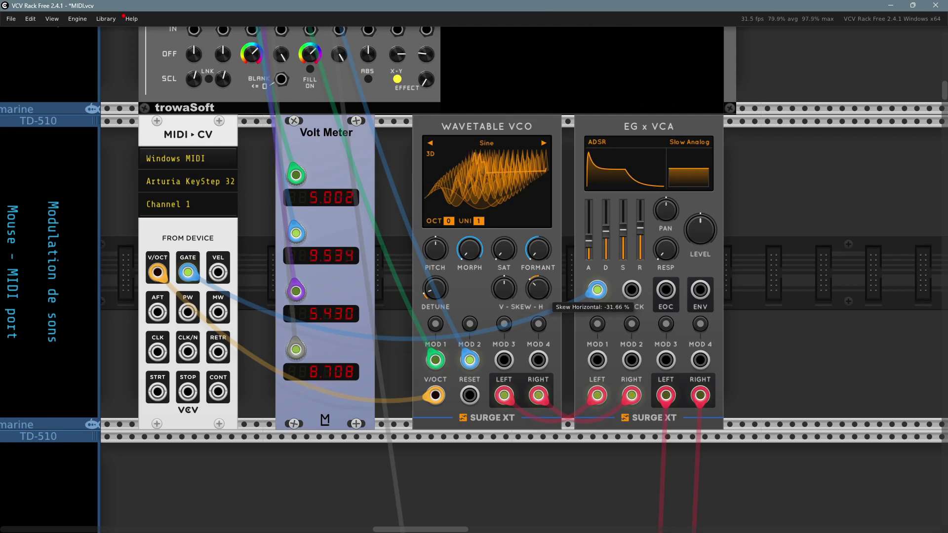
- Patch the Cell 3 signal into the Mod 3 input and clear its modulation of Skew Horizontal
mouse_move(296, 290)
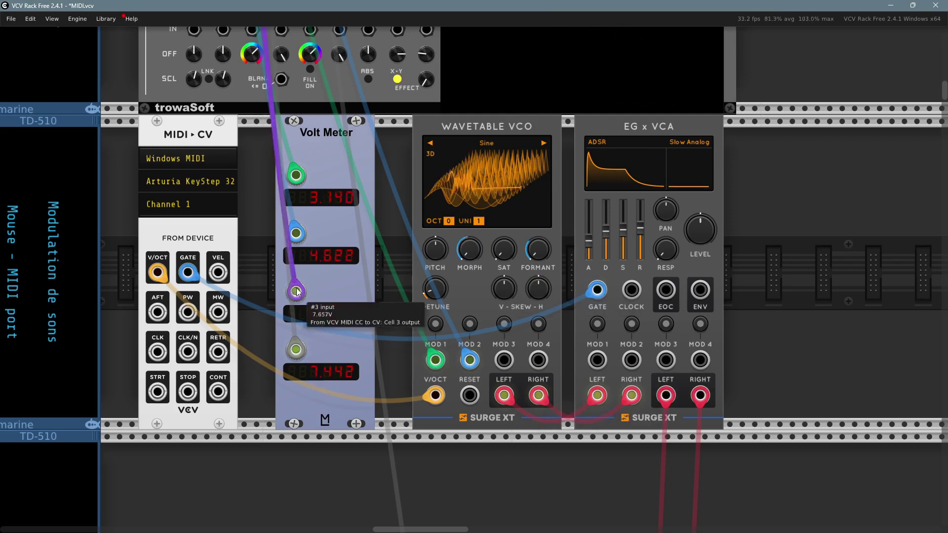
left_click_drag(295, 291, 504, 359)
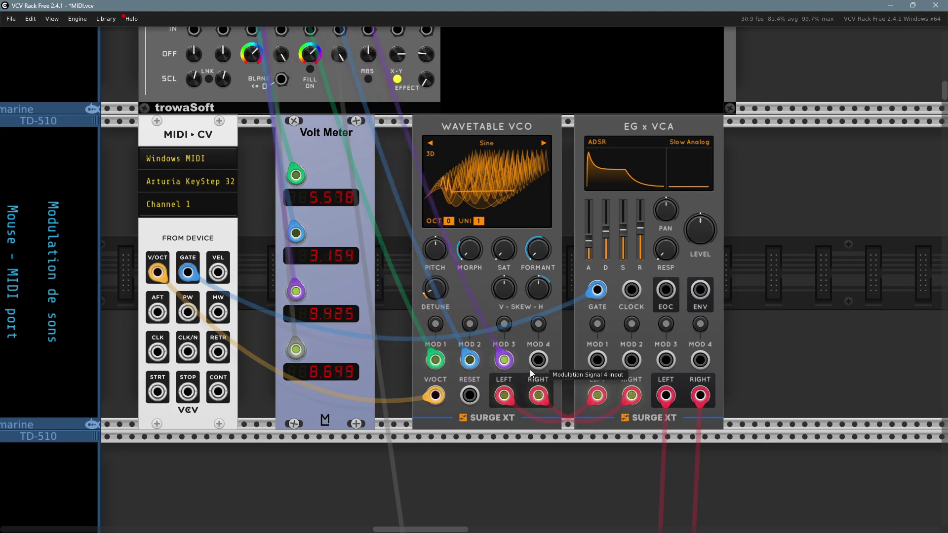
left_click(502, 324)
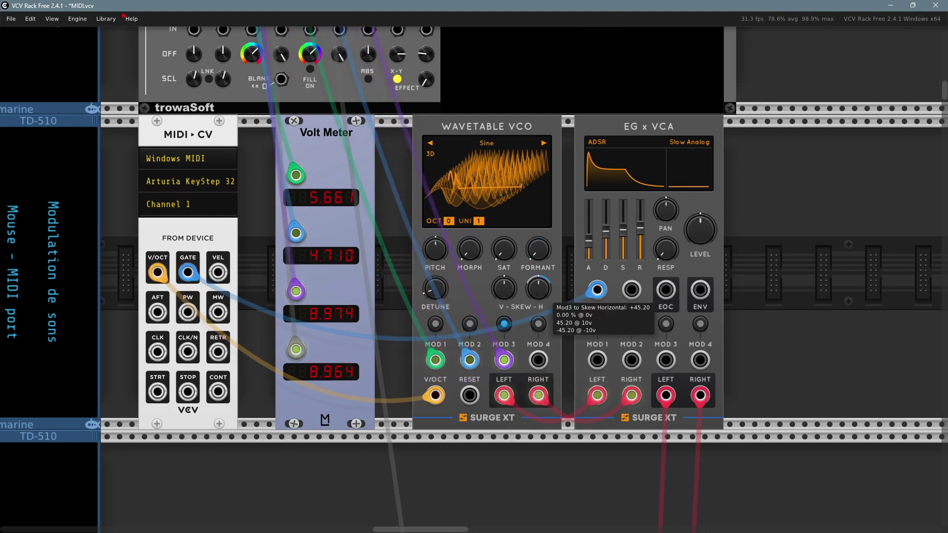
- Try a Mod 3 modulation of +136.40 on Skew Vertical and reset it to 0
mouse_move(509, 291)
mouse_move(503, 289)
left_mouse_down()
mouse_move(503, 267)
mouse_move(504, 293)
left_mouse_up()
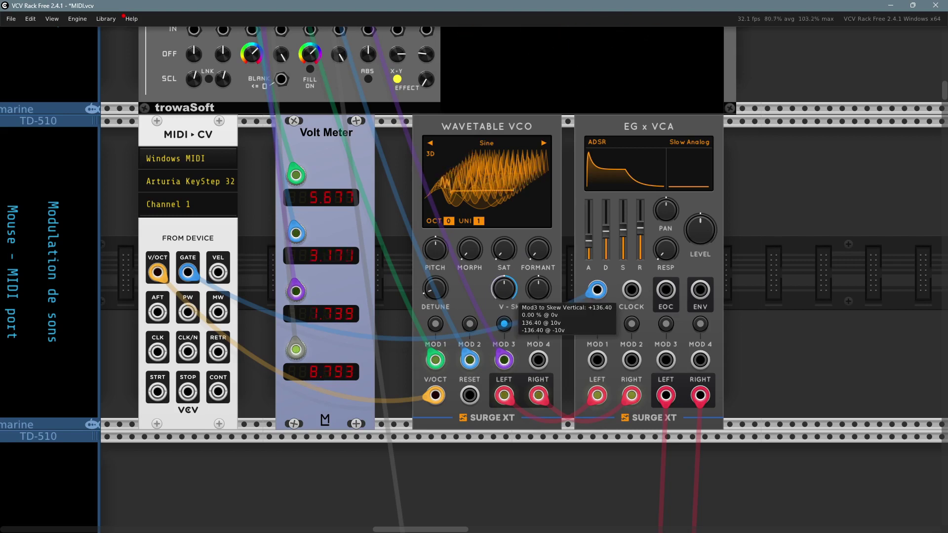
double_click(505, 288)
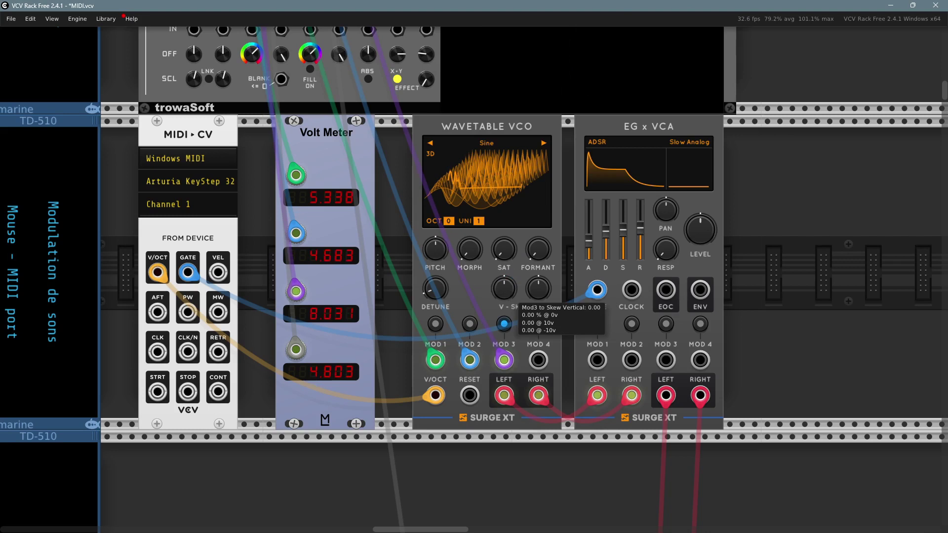
left_click(503, 324)
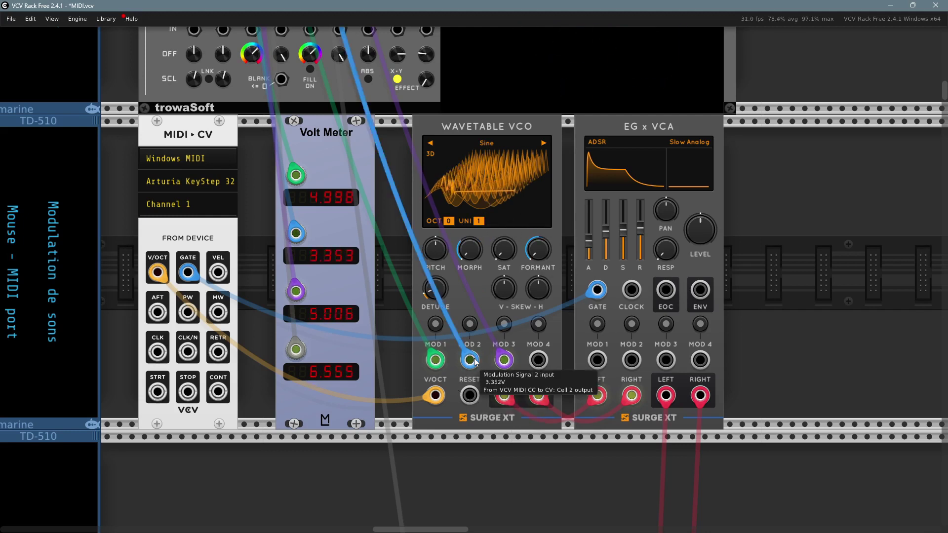
- Disconnect the cables from the Mod 1 and Mod 2 inputs and raise the Wavetable VCO's Morph slightly
left_click_drag(470, 363, 442, 450)
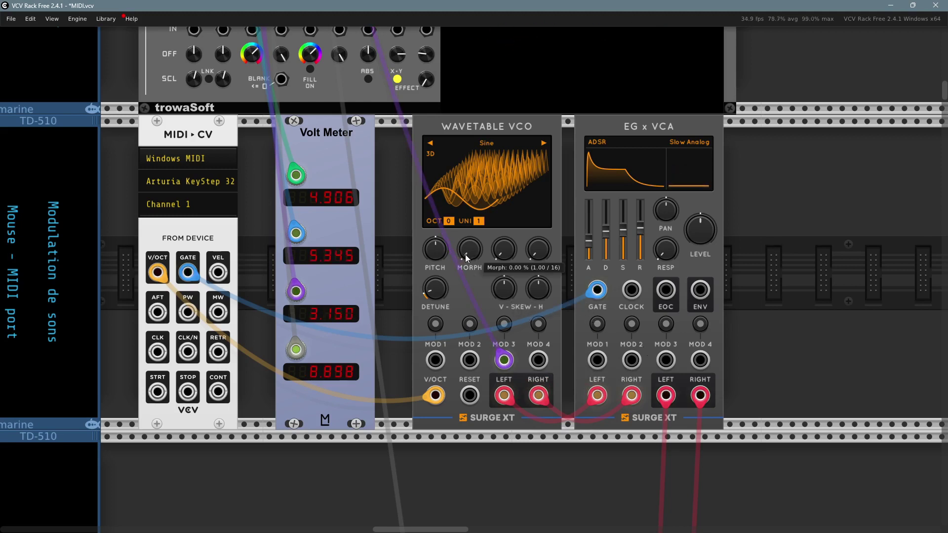
left_click_drag(465, 254, 481, 261)
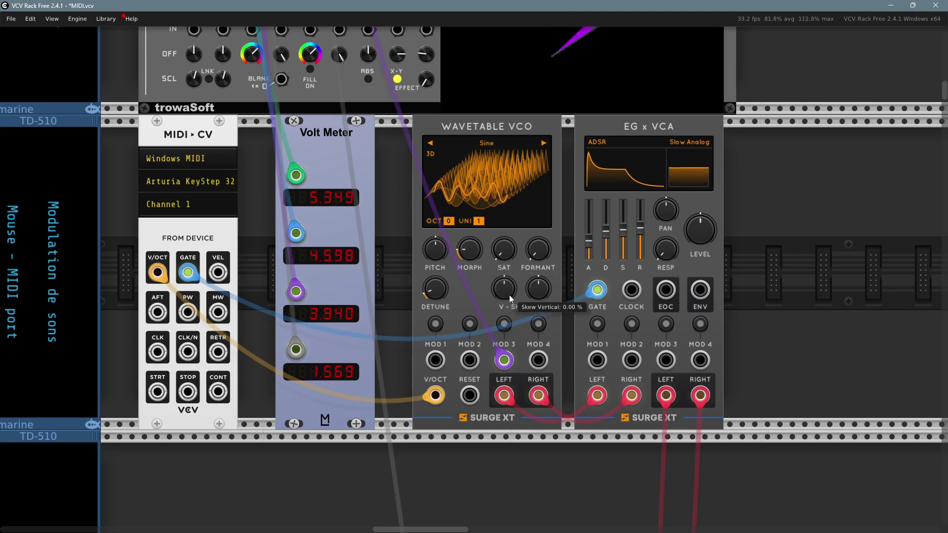
- Try the Skew Vertical control by hand, return it to 0 %, and apply a positive Mod 3 modulation amount to it
left_click_drag(508, 295, 540, 306)
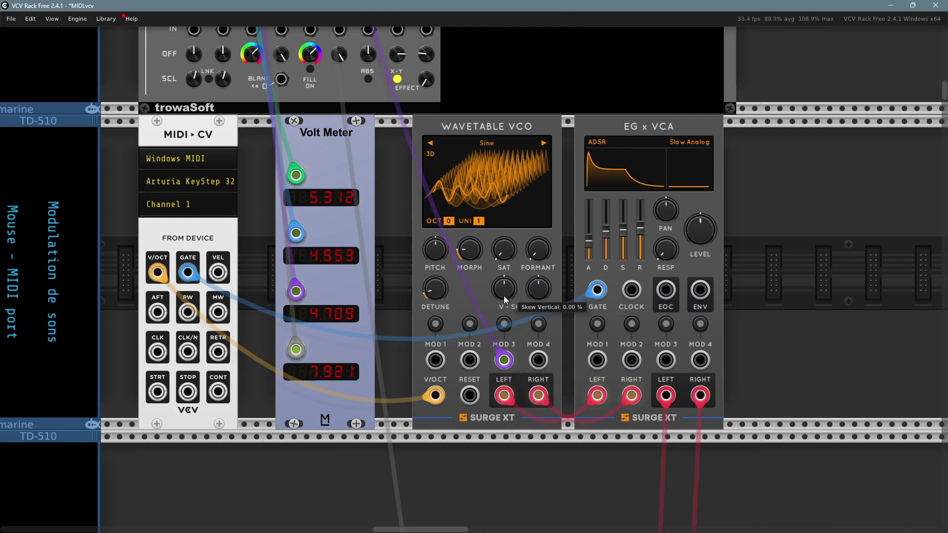
left_click(503, 323)
left_click_drag(503, 289, 504, 252)
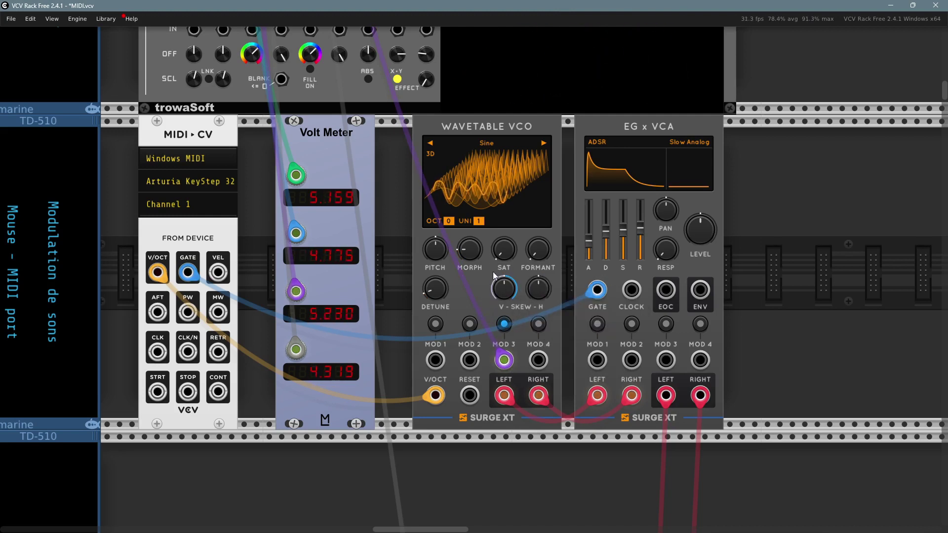
mouse_move(499, 283)
- Patch the Cell 4 signal into the Mod 4 input and set its Skew Horizontal modulation to +200
mouse_move(303, 290)
mouse_move(294, 354)
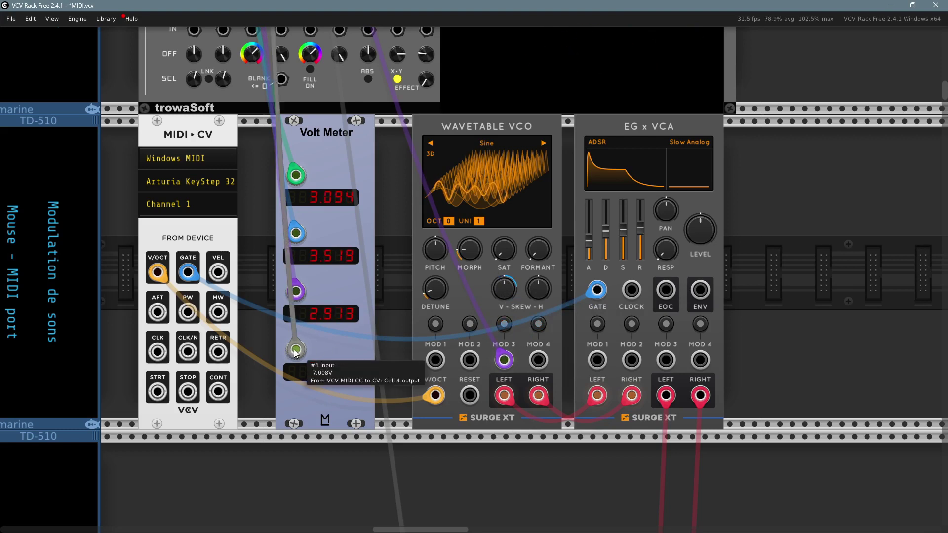
left_click_drag(296, 354, 538, 360)
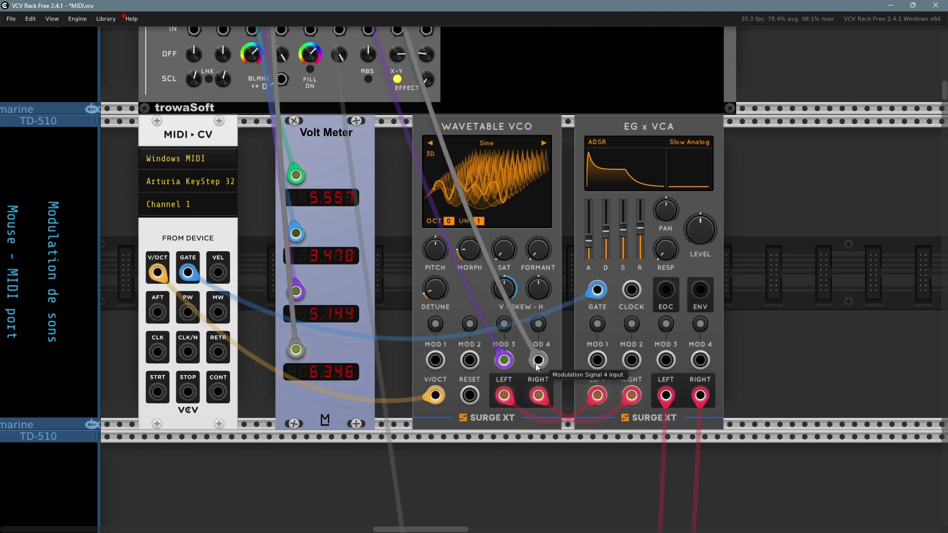
left_click(539, 324)
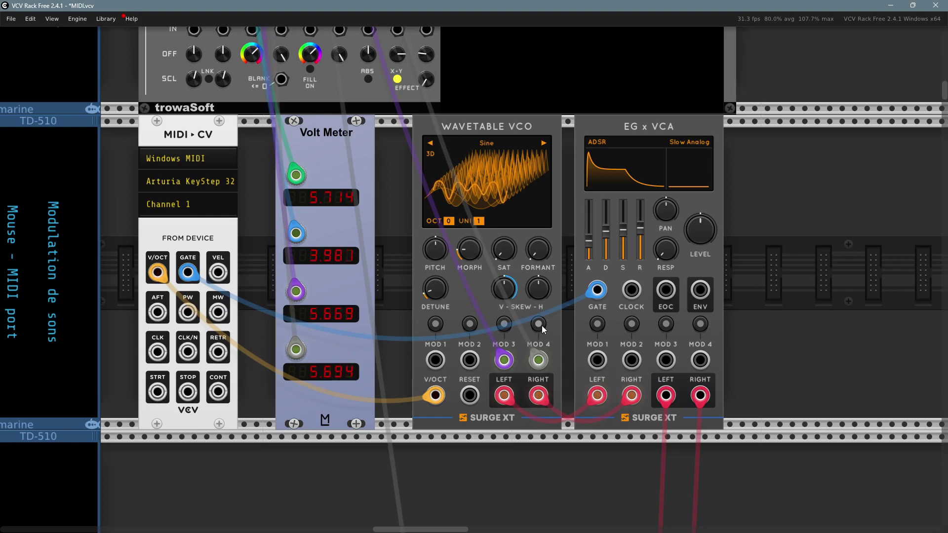
left_click_drag(538, 292, 539, 274)
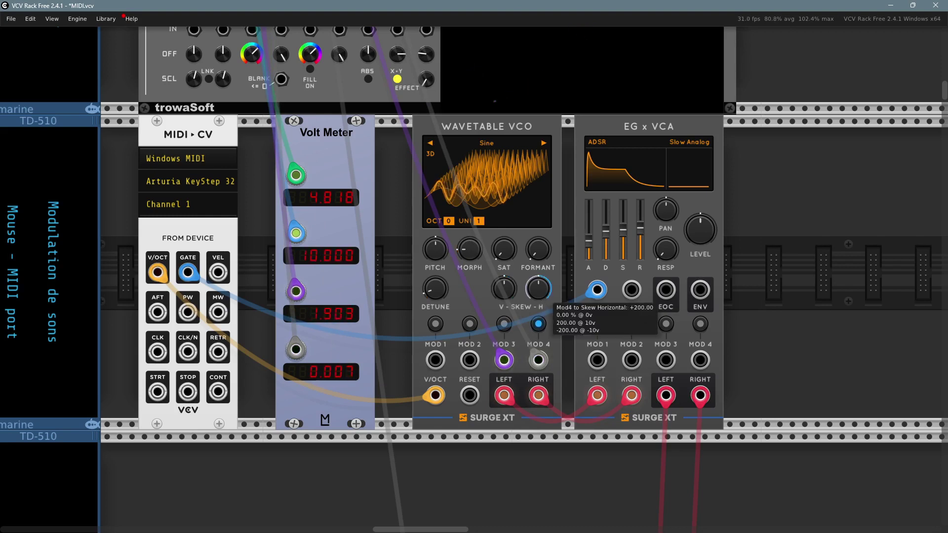
left_click(539, 324)
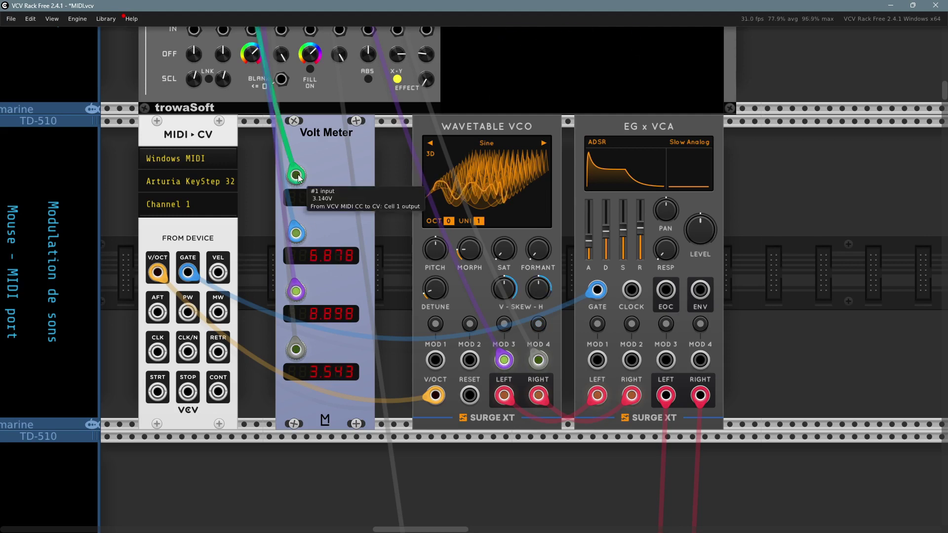
- Patch the Cell 1 and Cell 2 signals back into the Mod 1 and Mod 2 inputs and save the patch
left_click_drag(297, 177, 435, 361)
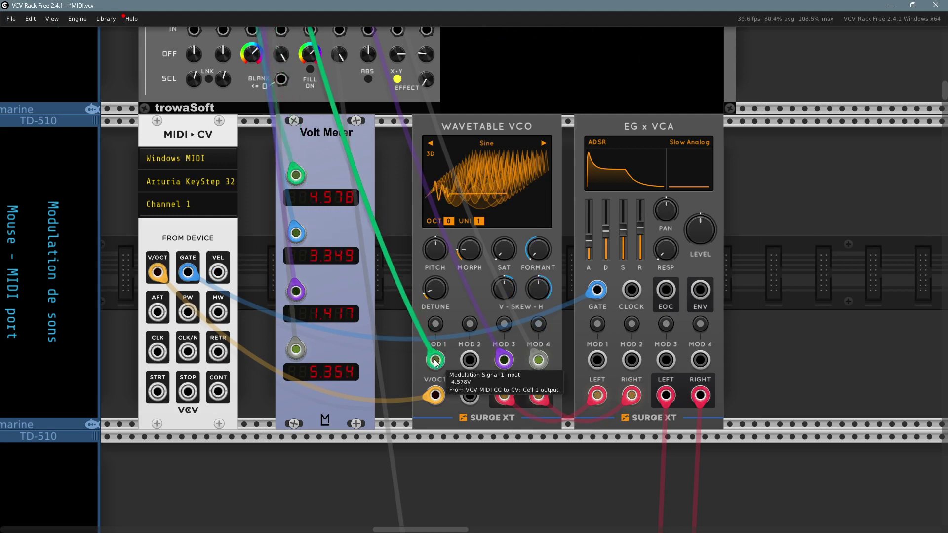
left_click_drag(296, 233, 466, 361)
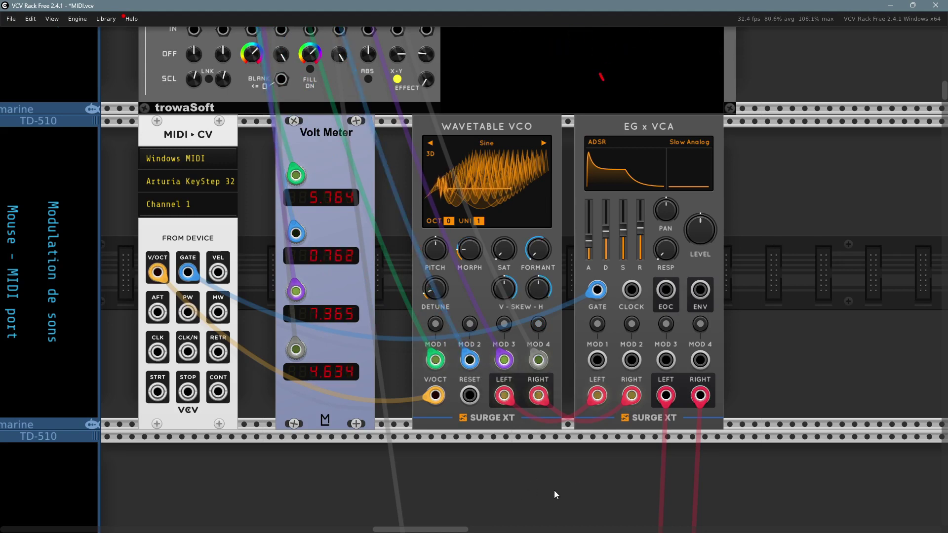
key("ctrl+s")
left_click_drag(559, 490, 546, 468)
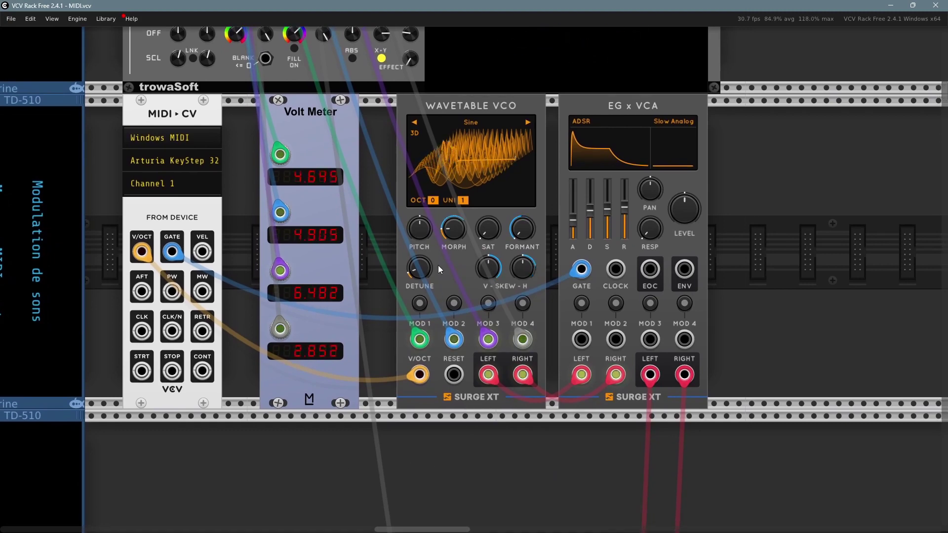
mouse_move(449, 242)
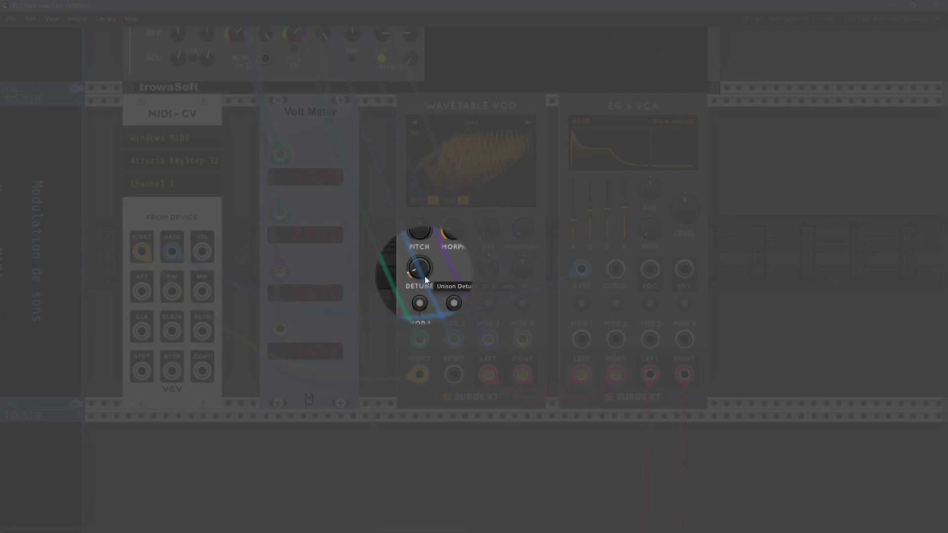
mouse_move(524, 232)
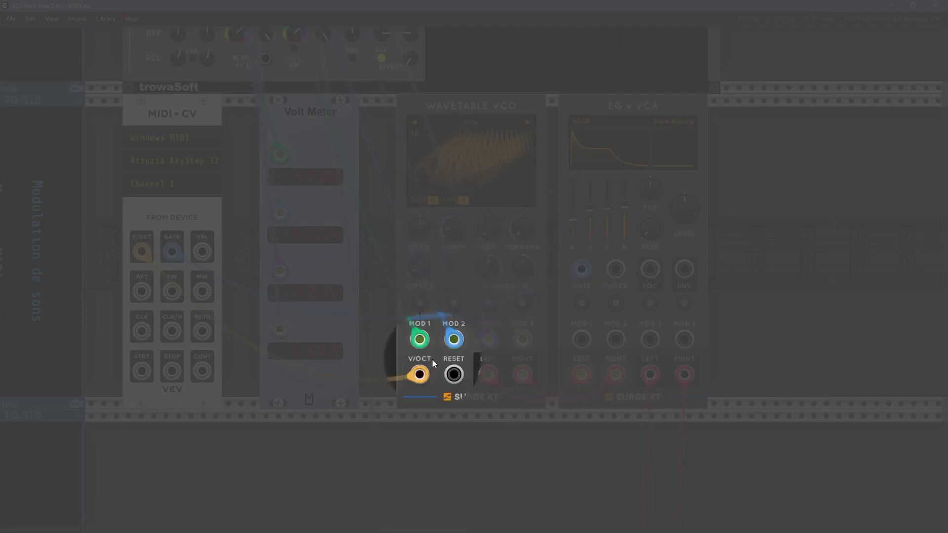
- Disconnect the cable from the Wavetable VCO's Mod 3 input and reset the Mod 3 modulation of Skew Vertical to 0
mouse_move(424, 337)
mouse_move(453, 341)
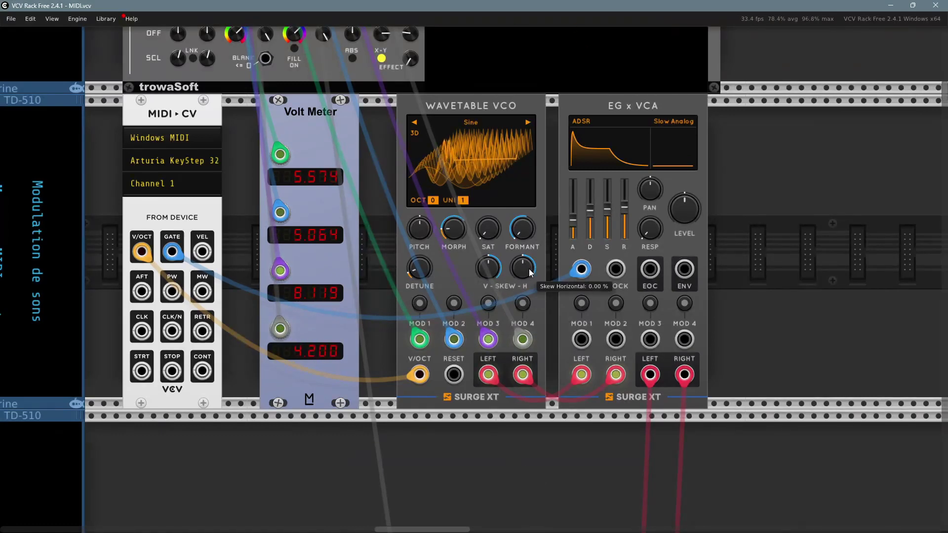
left_click_drag(484, 267, 491, 323)
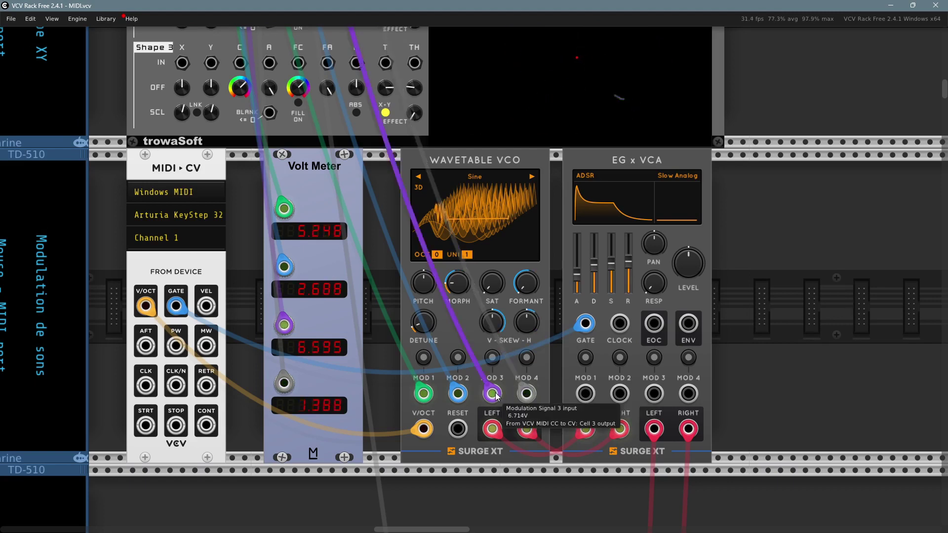
left_click_drag(492, 394, 492, 360)
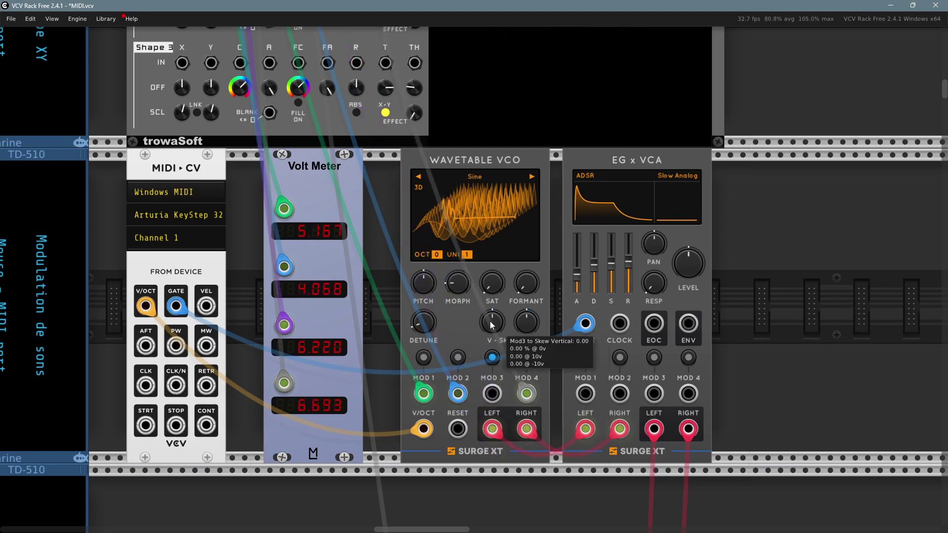
left_click_drag(492, 358, 508, 370)
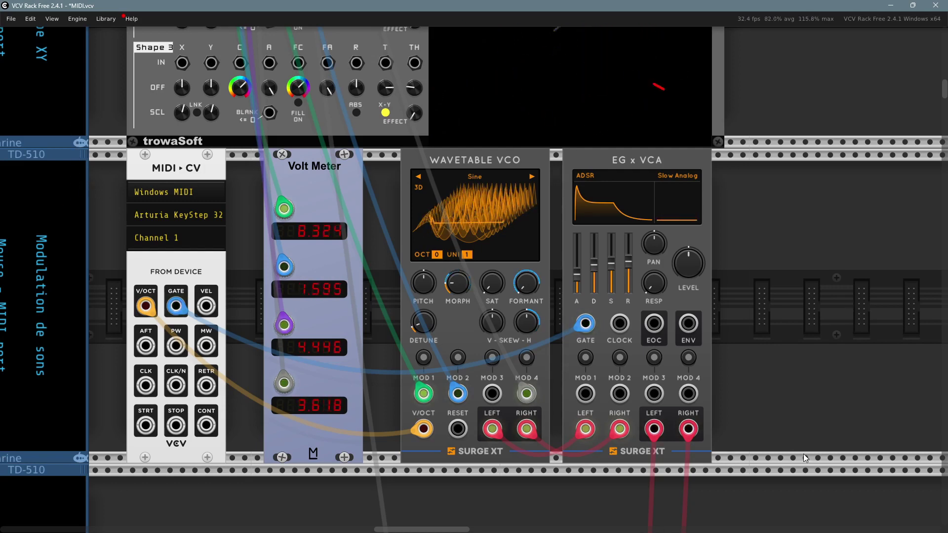
- Lower the Mod 4 modulation amount on the Wavetable VCO's Skew Horizontal to a small positive value
left_click(530, 359)
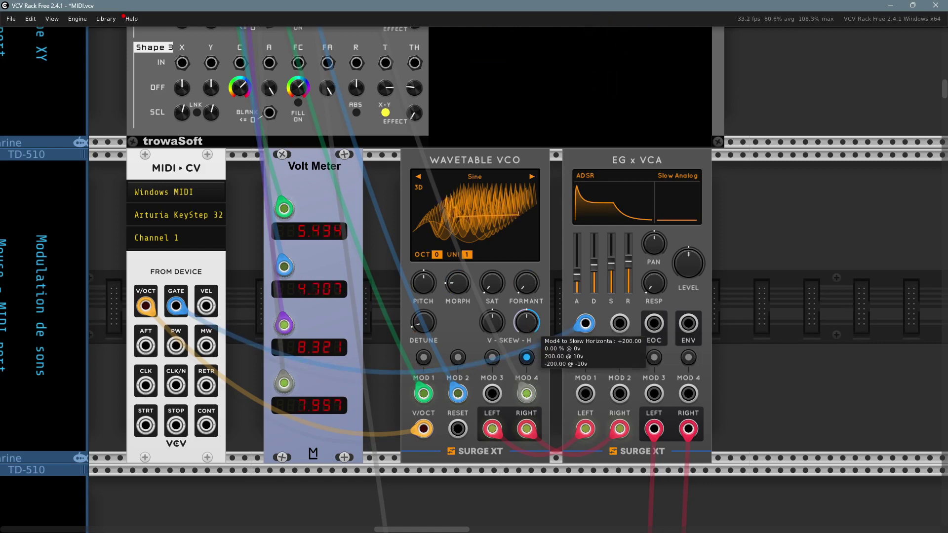
left_click(527, 359)
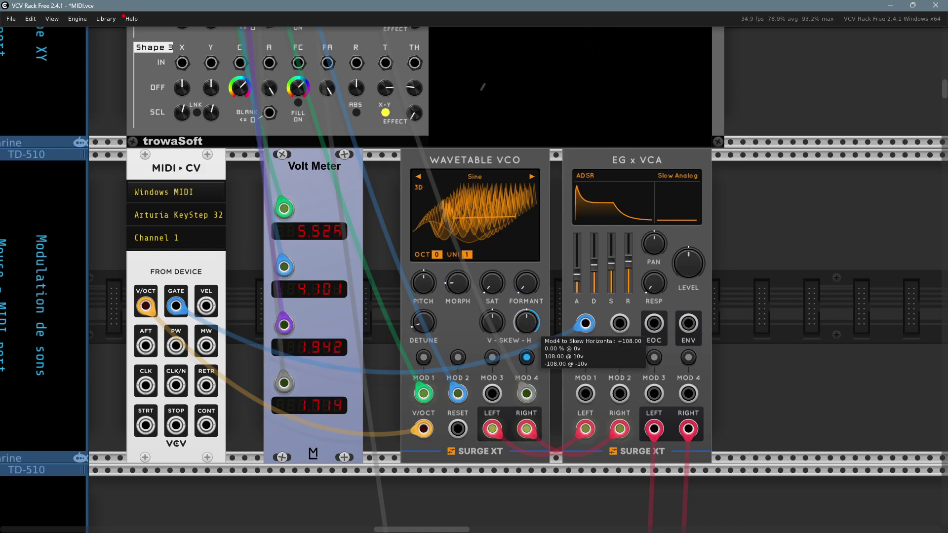
left_click_drag(526, 322, 527, 328)
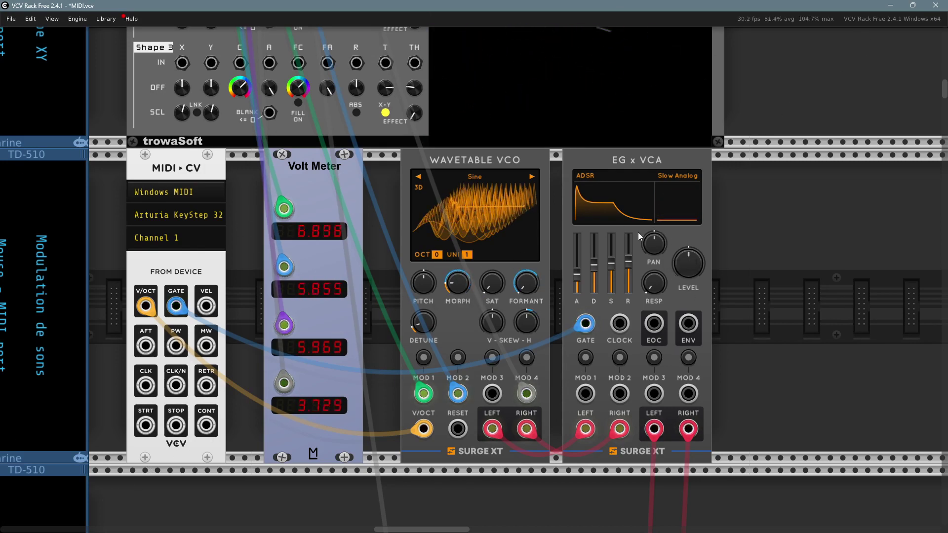
- Set the Wavetable VCO's Formant to 60 semitones and apply a negative Mod 1 modulation amount to it
mouse_move(628, 259)
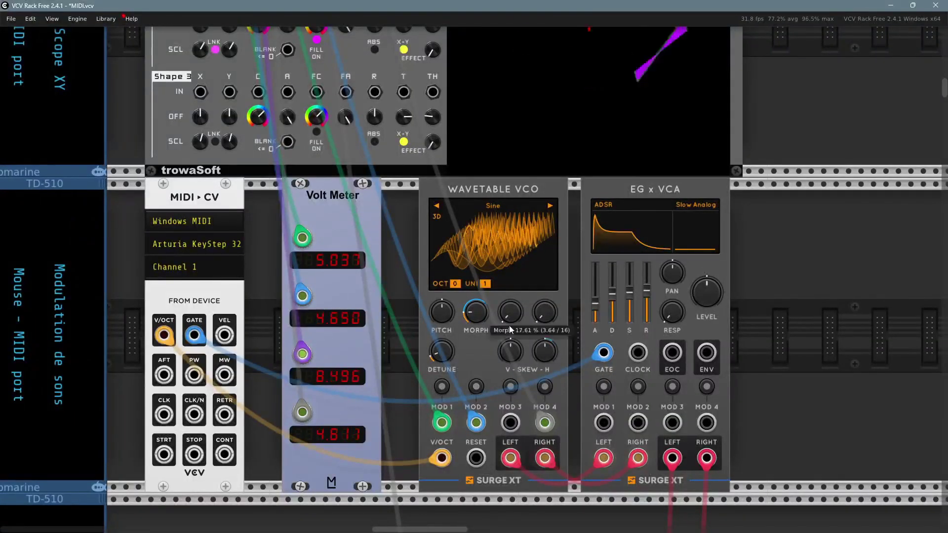
mouse_move(541, 316)
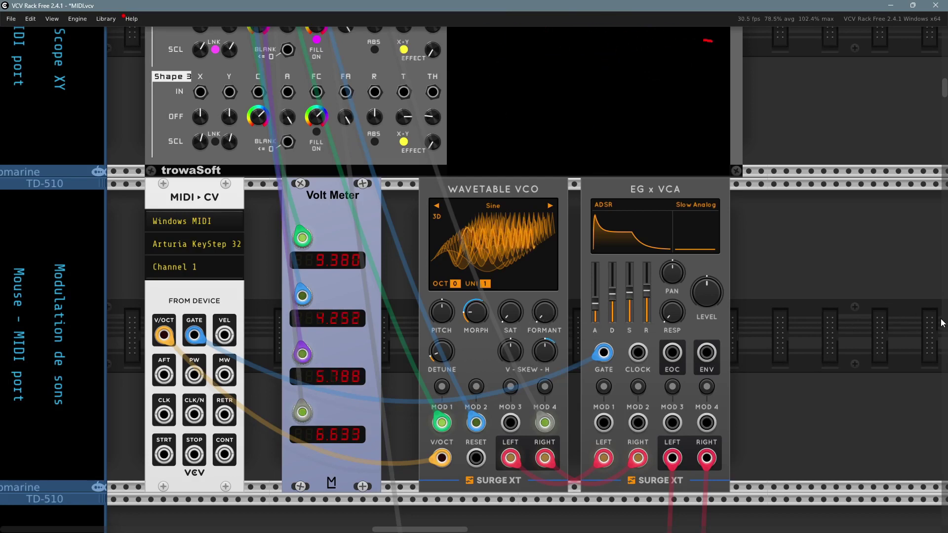
left_click_drag(545, 316, 545, 312)
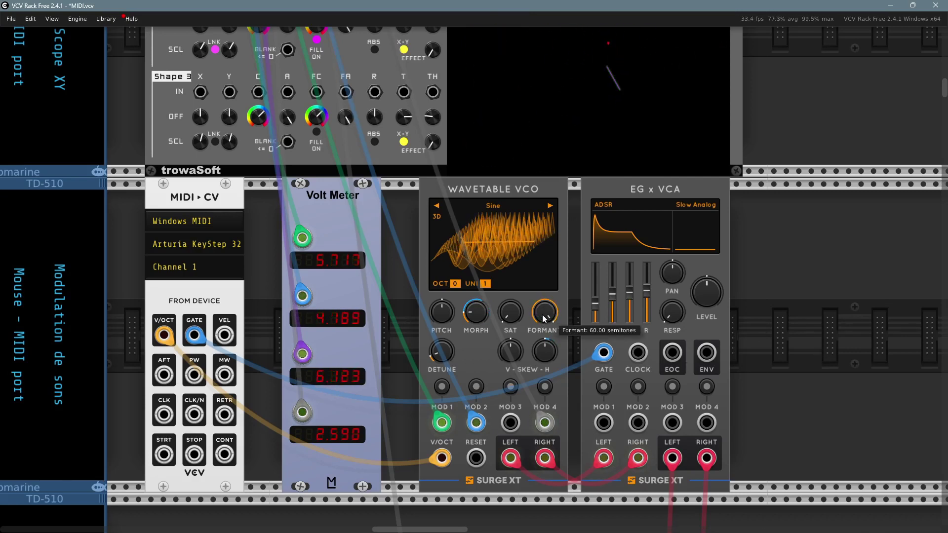
left_click(443, 387)
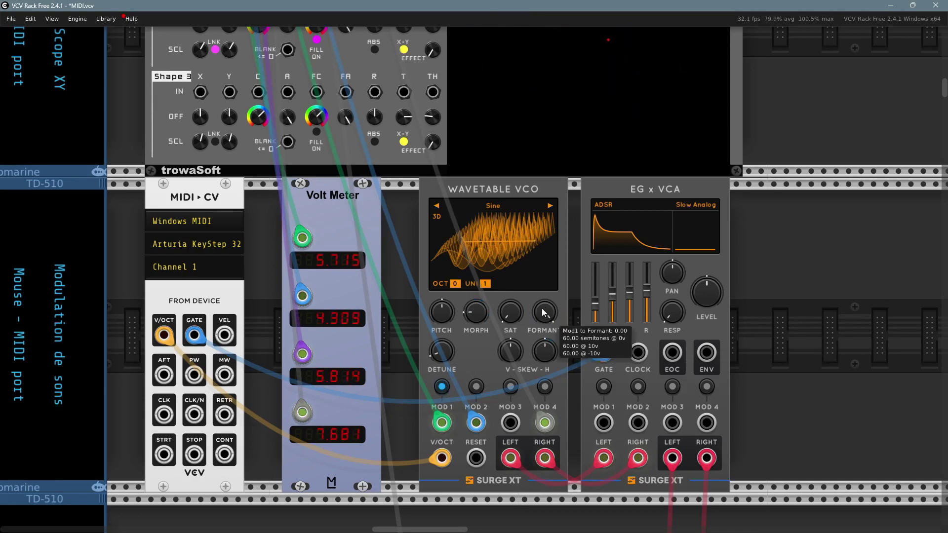
left_click_drag(544, 312, 540, 331)
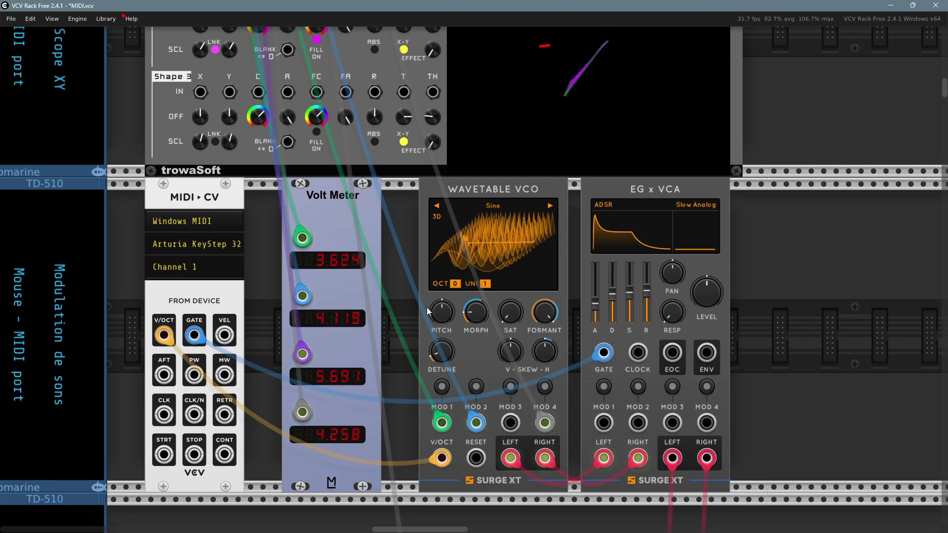
mouse_move(550, 312)
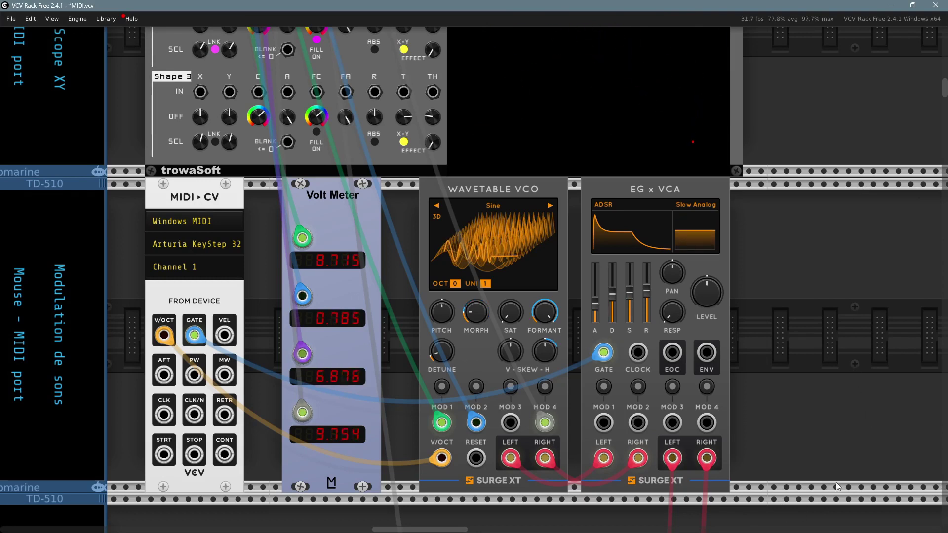
- Clear the Mod 1 modulation of the left delay time on the Surge XT Delay module
mouse_move(640, 298)
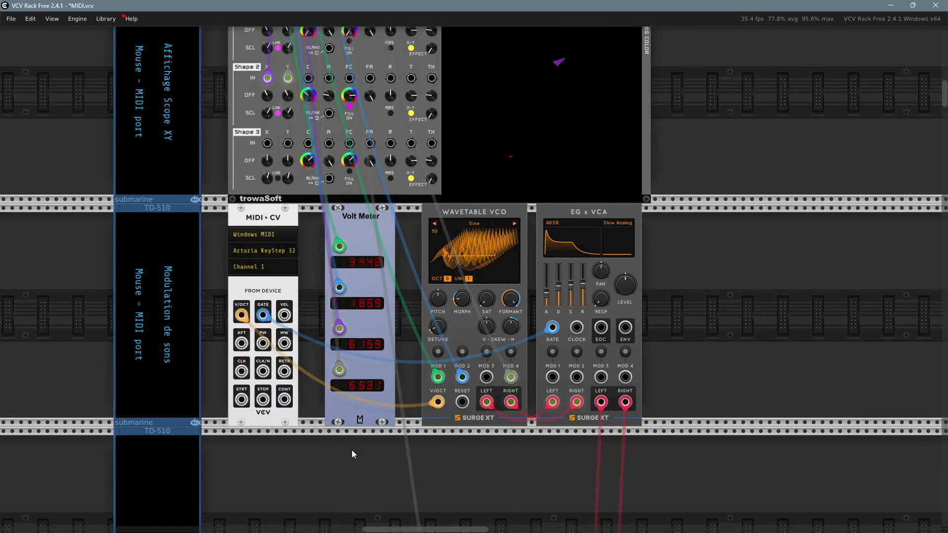
scroll(479, 438, "down", 3)
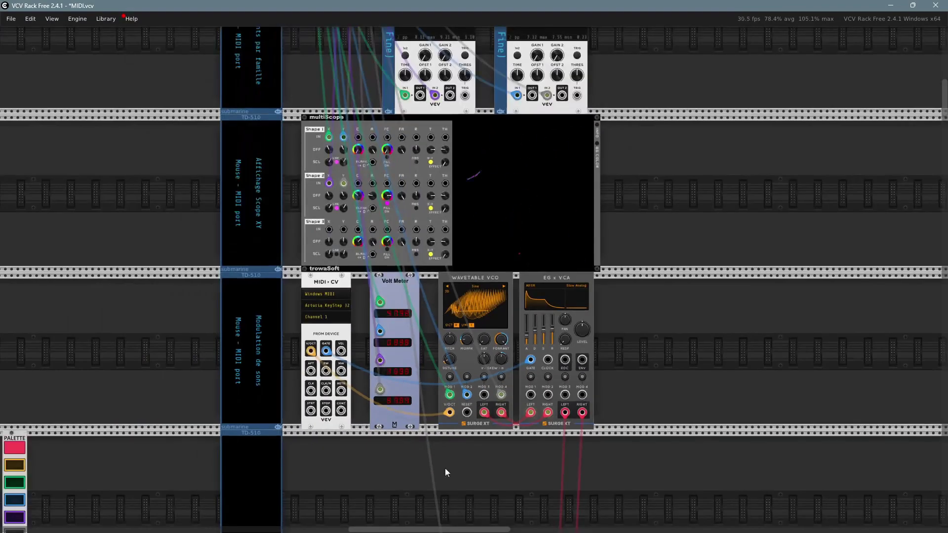
scroll(514, 482, "down", 10)
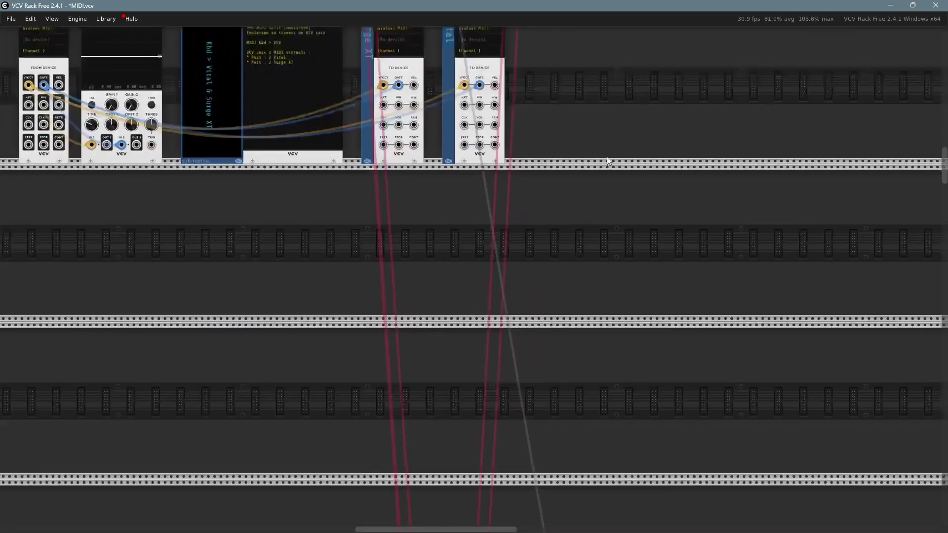
scroll(593, 373, "down", 15)
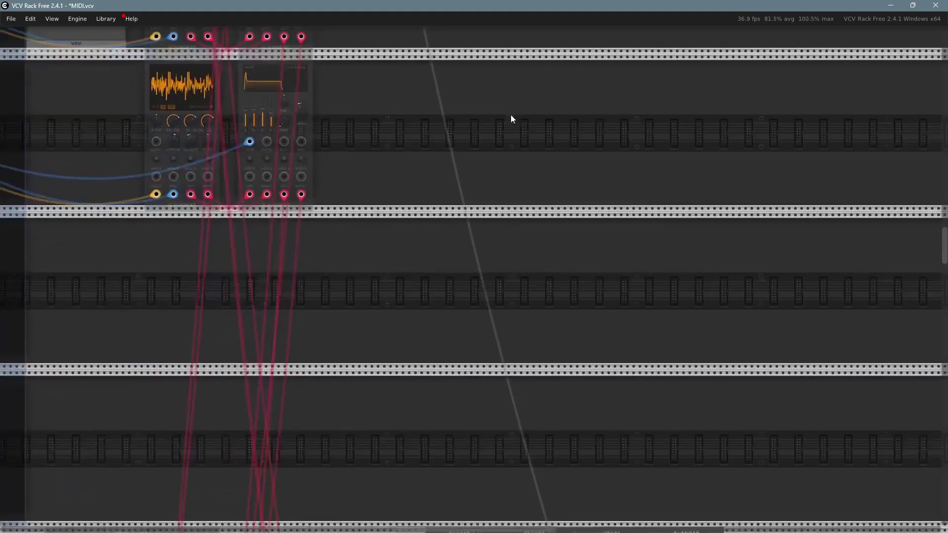
scroll(497, 84, "down", 5)
scroll(494, 216, "up", 4)
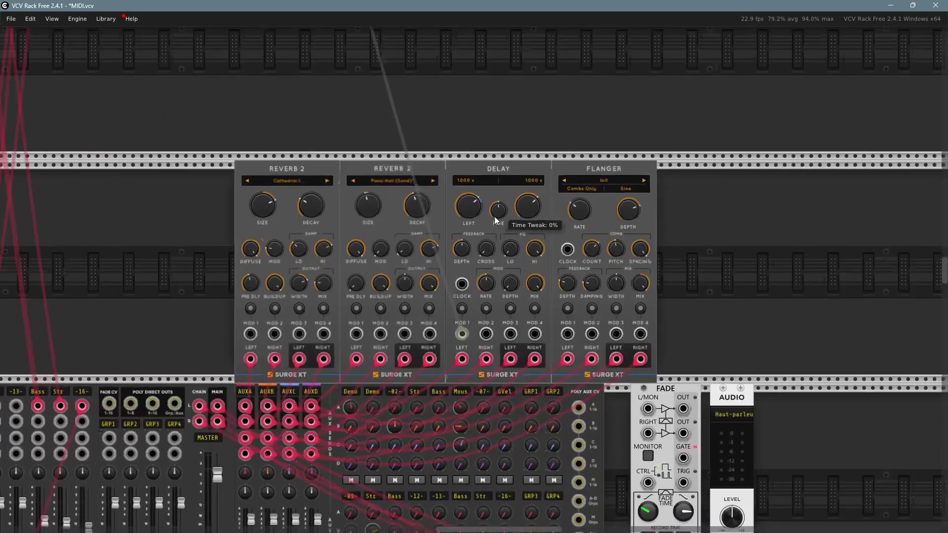
scroll(493, 216, "up", 2)
scroll(404, 108, "up", 1)
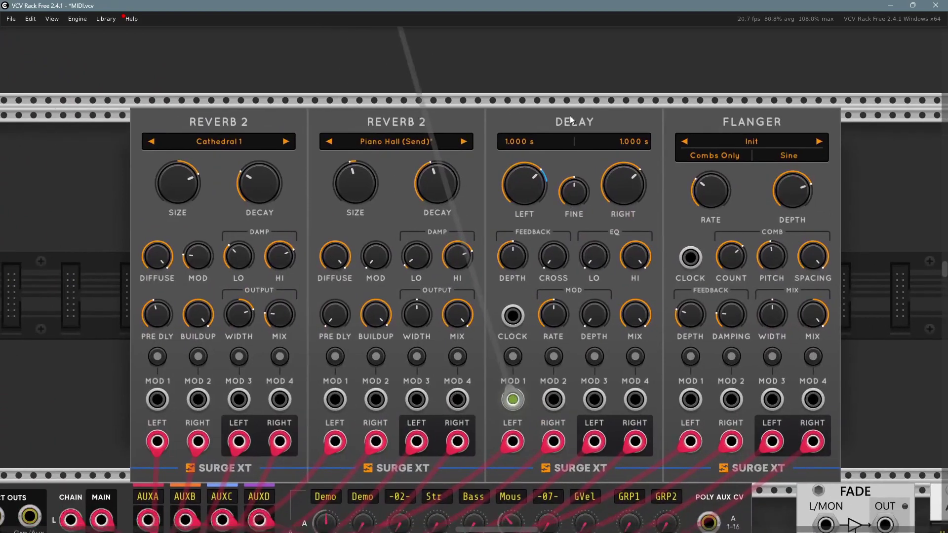
left_click(507, 359)
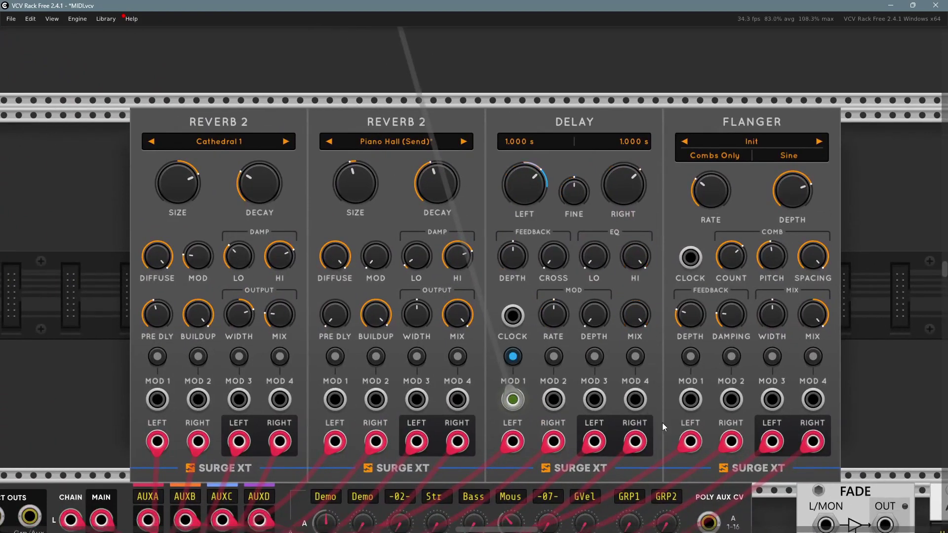
double_click(529, 183)
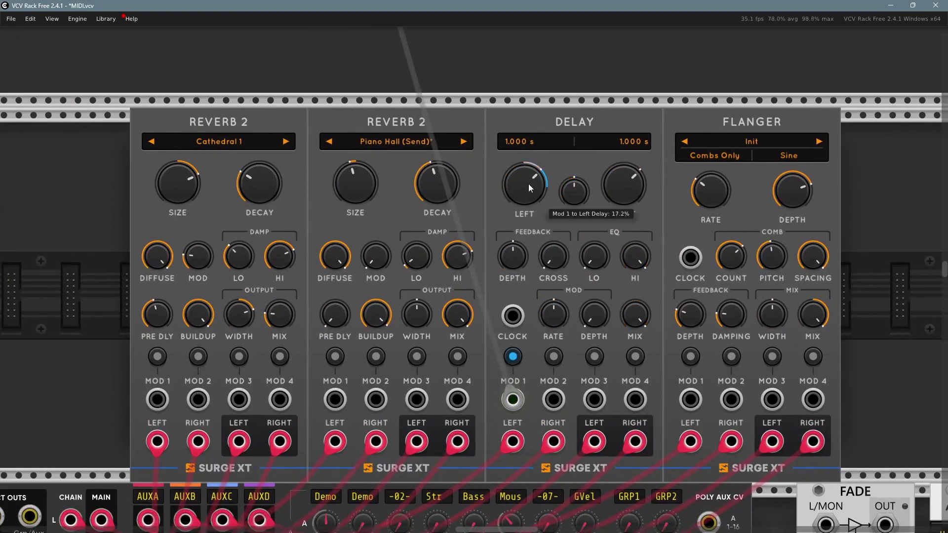
left_click(513, 357)
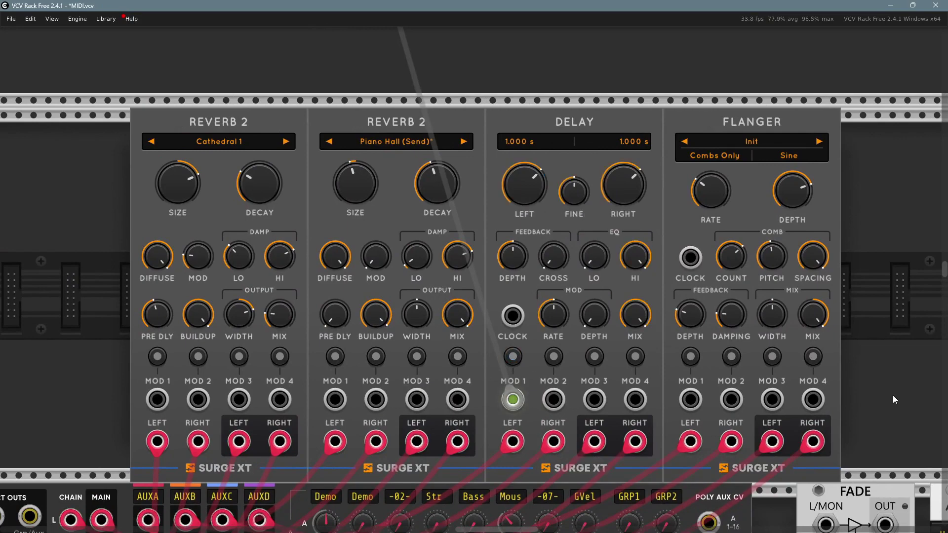
- Unmute the AUXA, AUXB and AUXC returns, raise the Mous channel's AUXB send and adjust its AUXC send
scroll(892, 398, "down", 2)
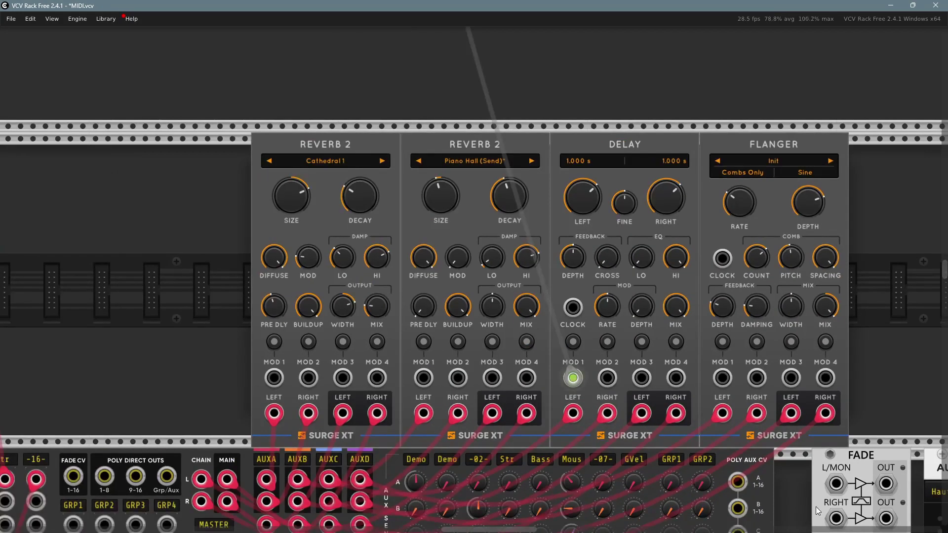
left_click_drag(816, 507, 779, 280)
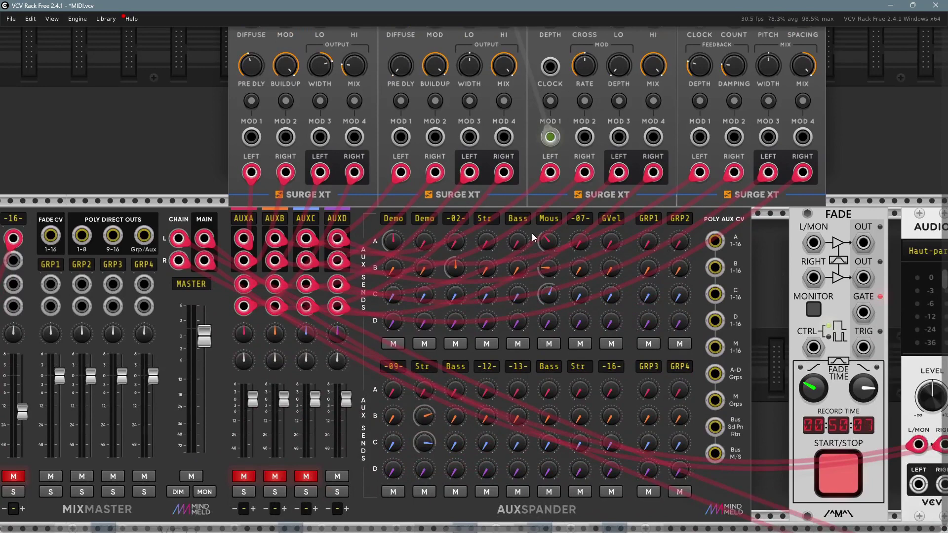
mouse_move(548, 242)
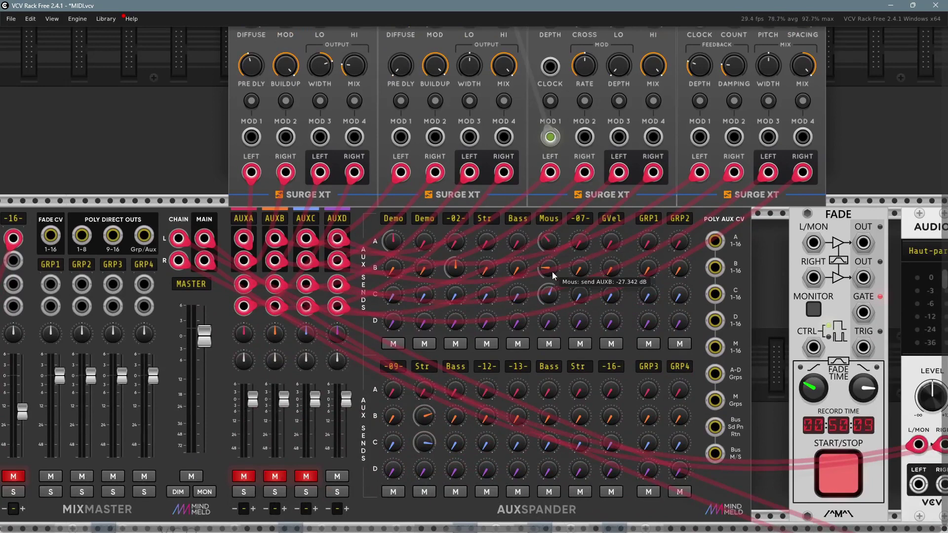
mouse_move(549, 268)
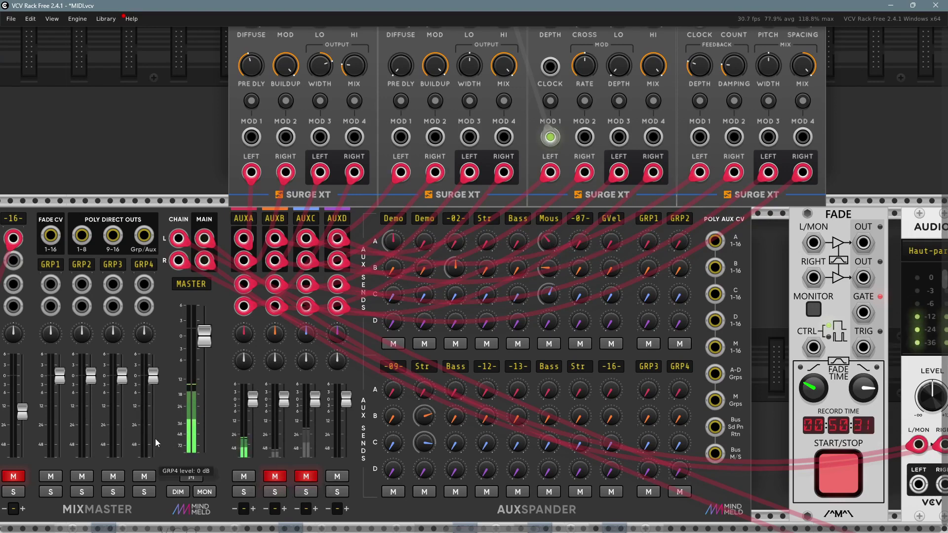
left_click(275, 476)
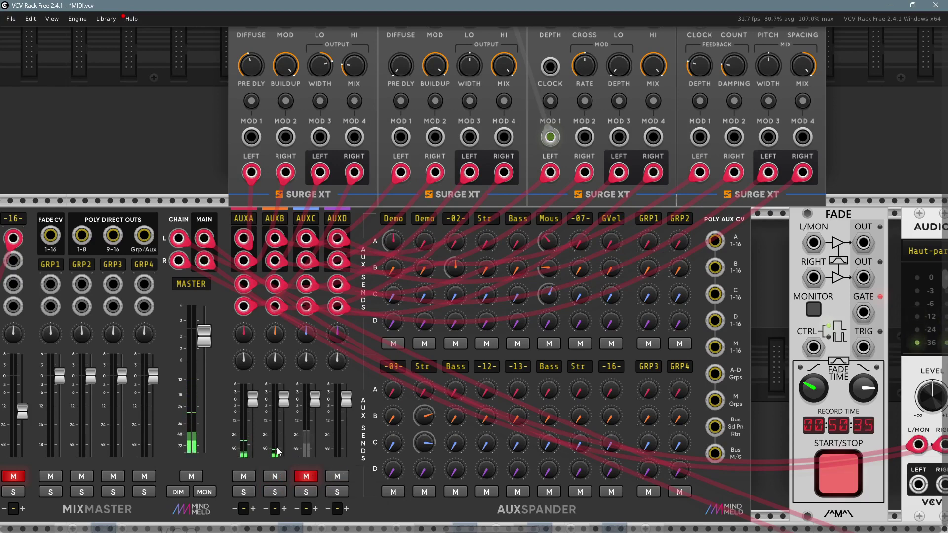
left_click_drag(548, 268, 548, 262)
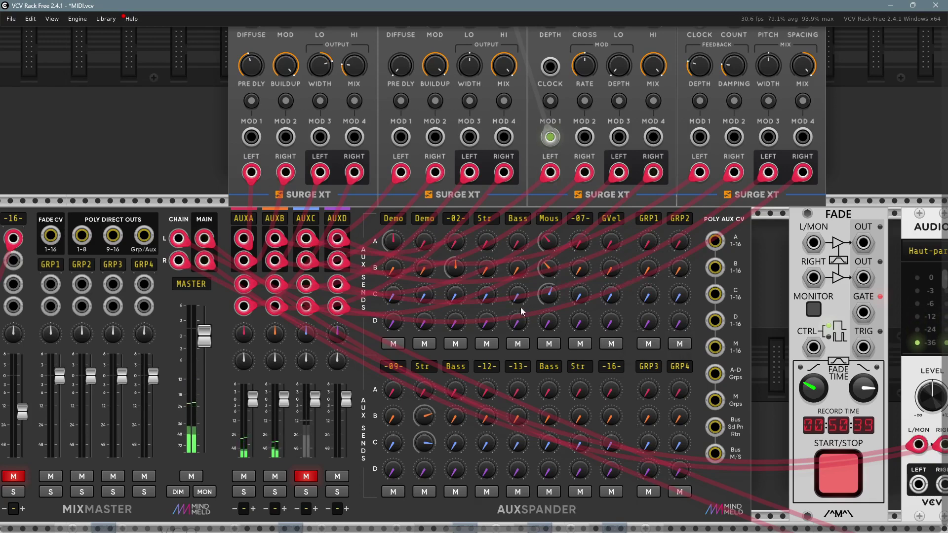
mouse_move(548, 296)
left_click_drag(548, 294, 548, 297)
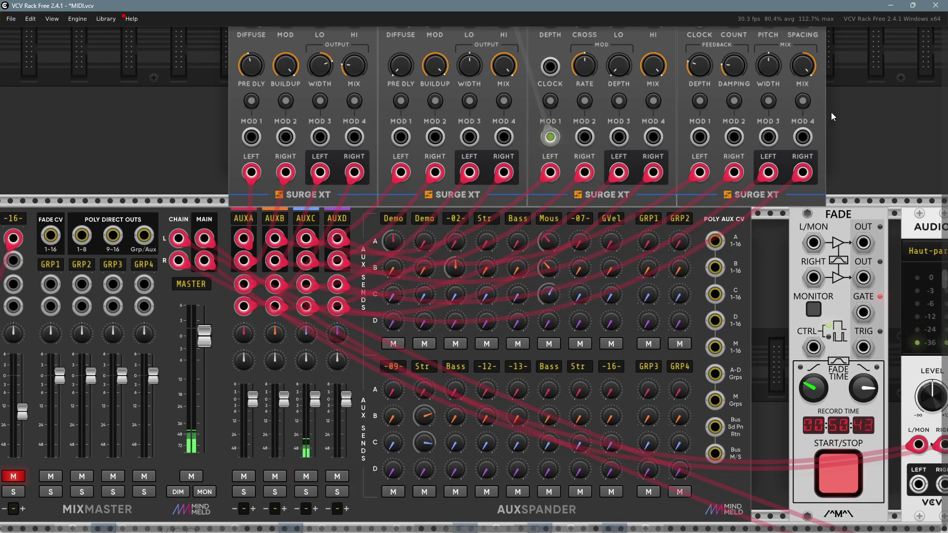
- Set the Delay module's Mix to 0 % and apply a full positive Mod 1 modulation amount to it
scroll(801, 214, "up", 3)
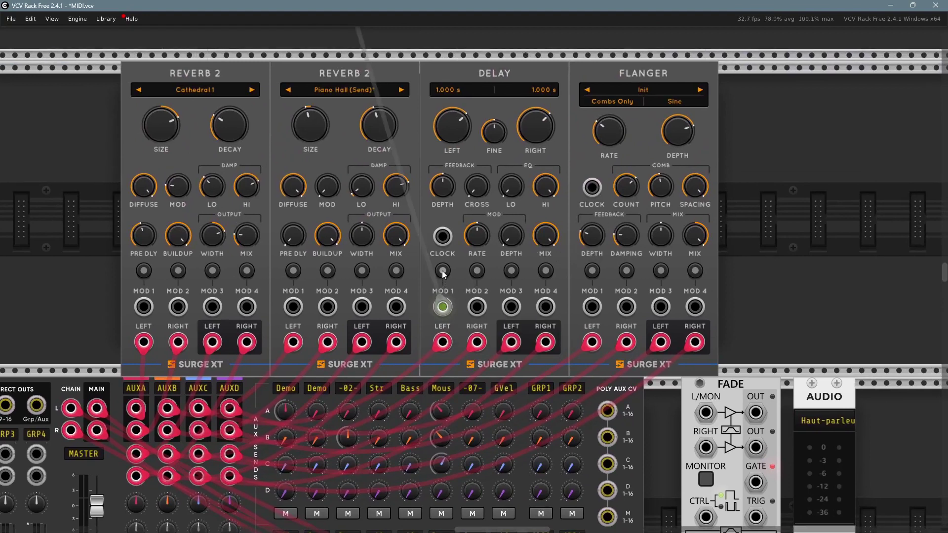
left_click(443, 271)
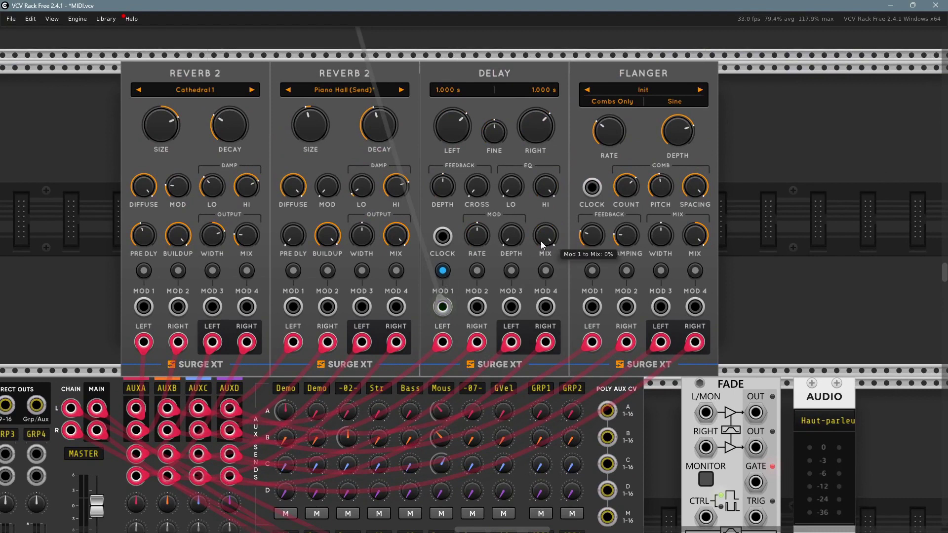
left_click(442, 270)
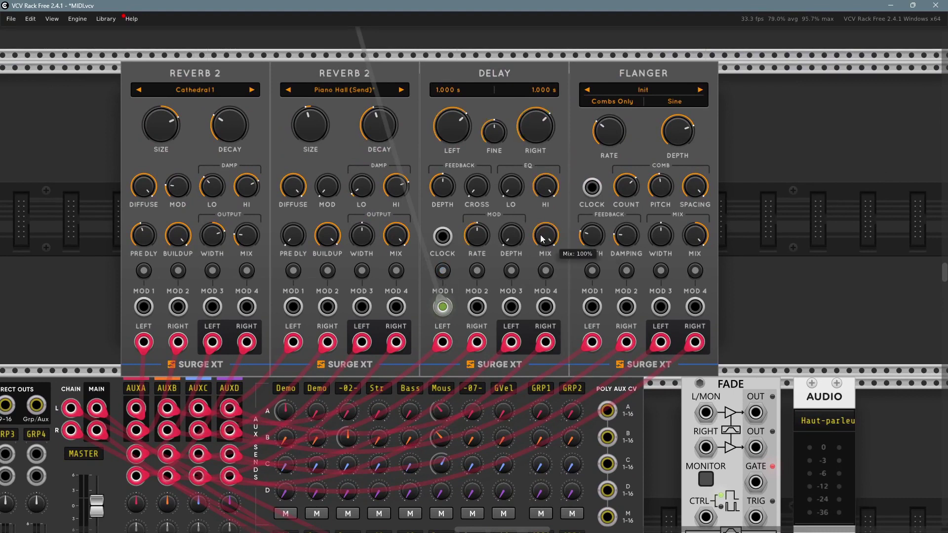
left_click(442, 270)
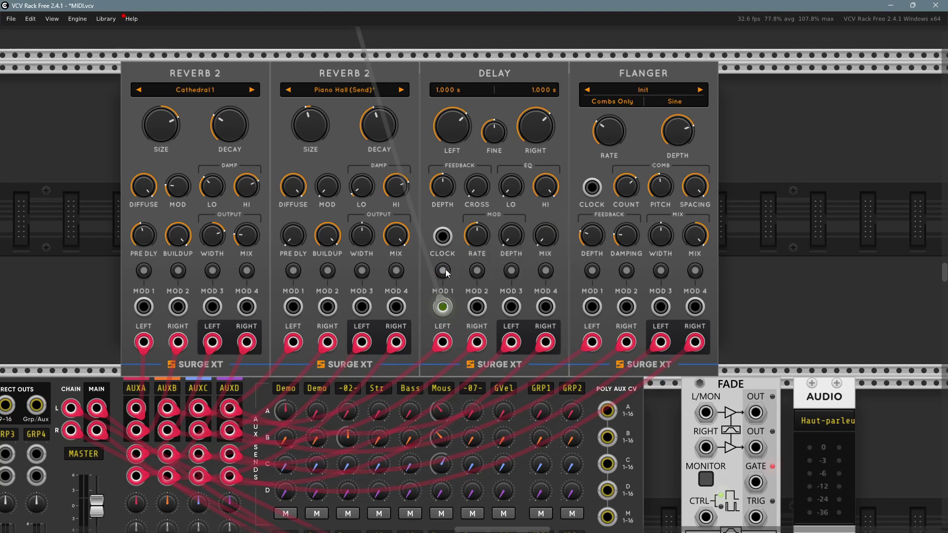
left_click_drag(545, 235, 545, 198)
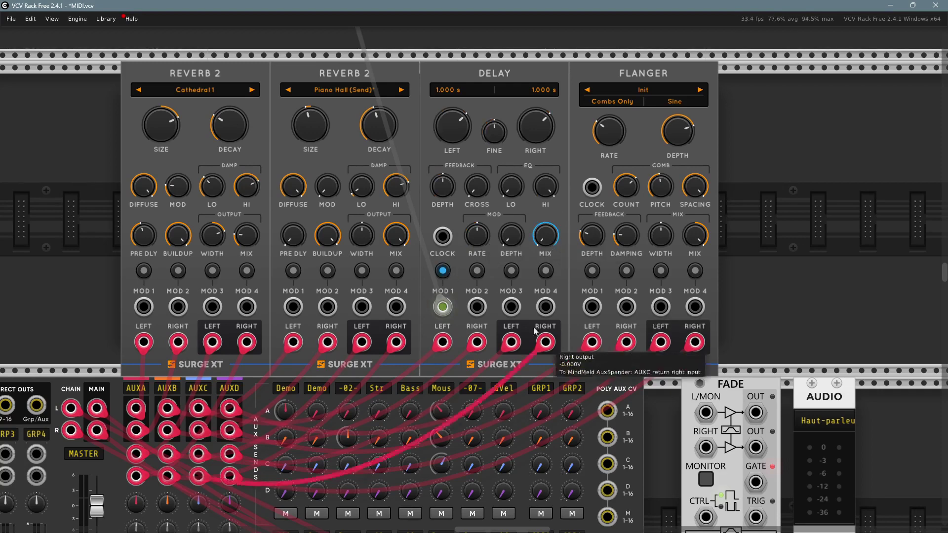
left_click(444, 271)
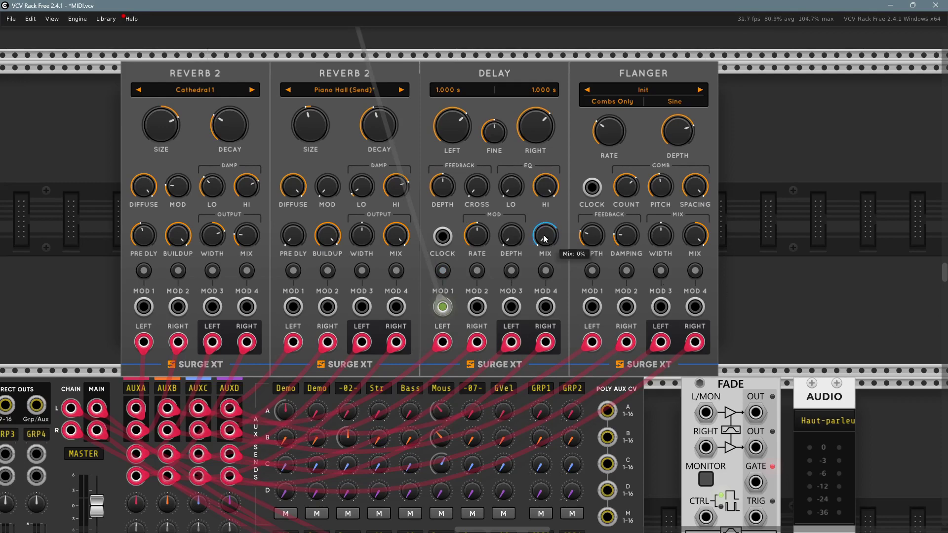
mouse_move(559, 244)
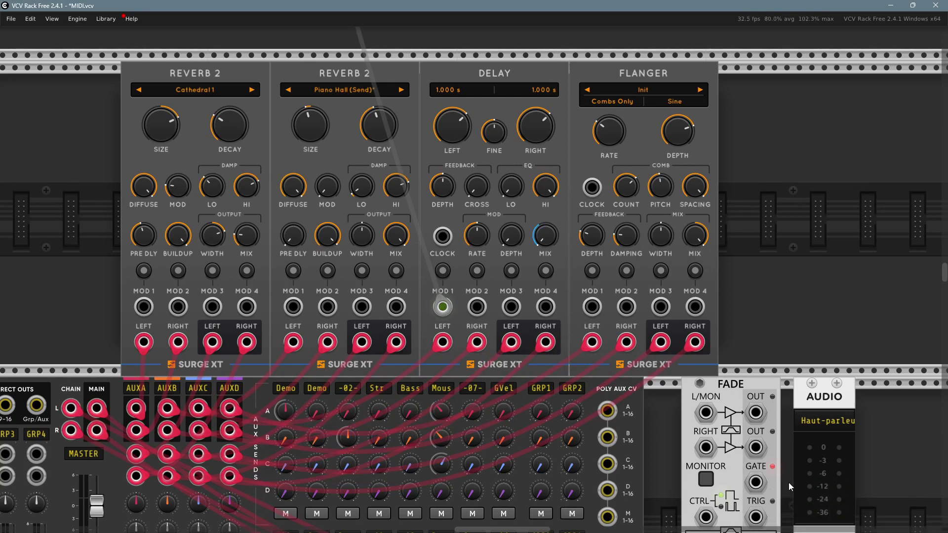
mouse_move(544, 238)
left_mouse_down()
mouse_move(545, 257)
mouse_move(544, 238)
left_mouse_up()
left_click_drag(890, 457, 877, 449)
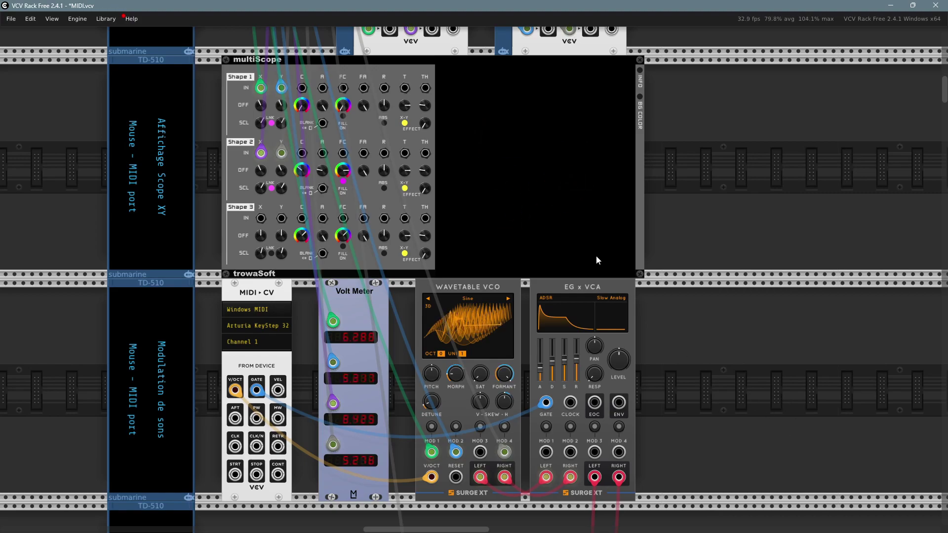
key("ctrl")
key("ctrl")
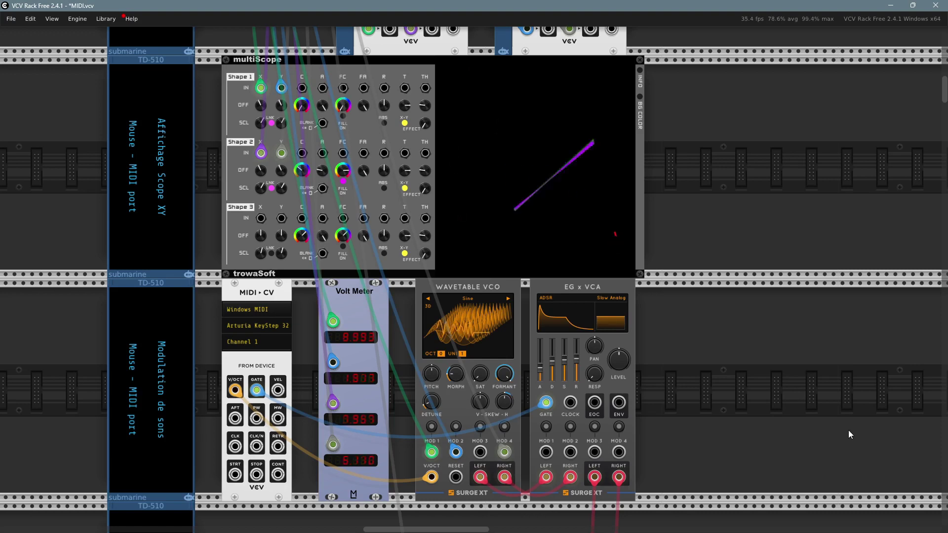
- Set the polyphony channels of the MIDI to CV module to 2
right_click(256, 291)
mouse_move(307, 437)
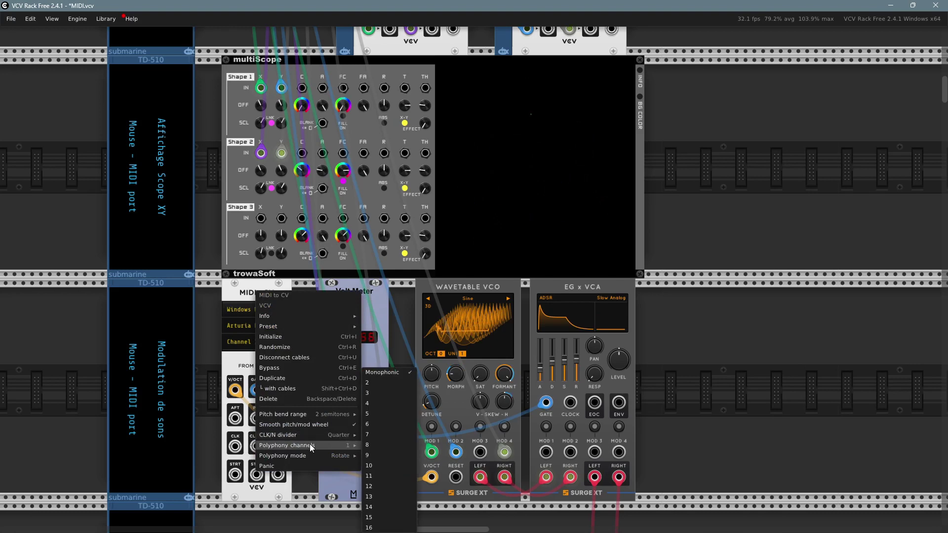
left_click(380, 382)
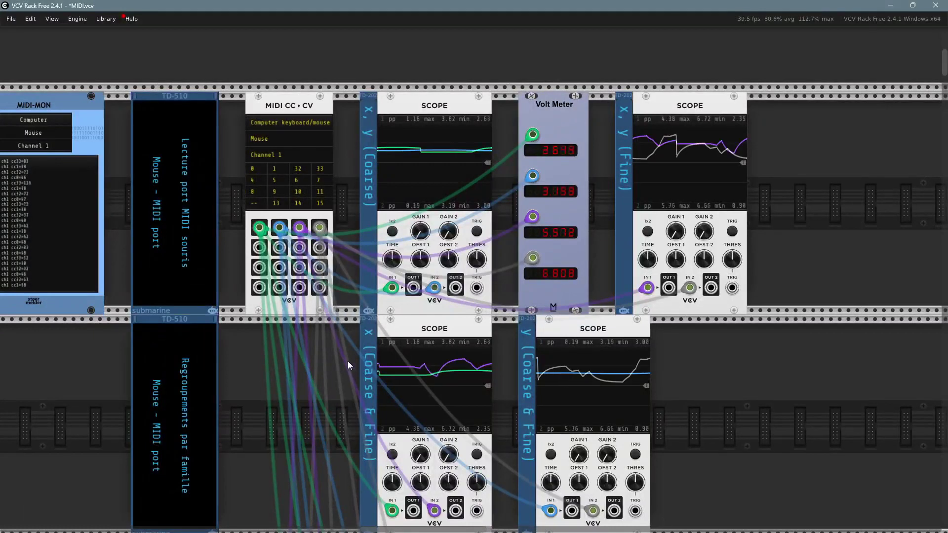
- Turn off Smooth CC on the MIDI CC to CV module that reads the mouse
right_click(296, 110)
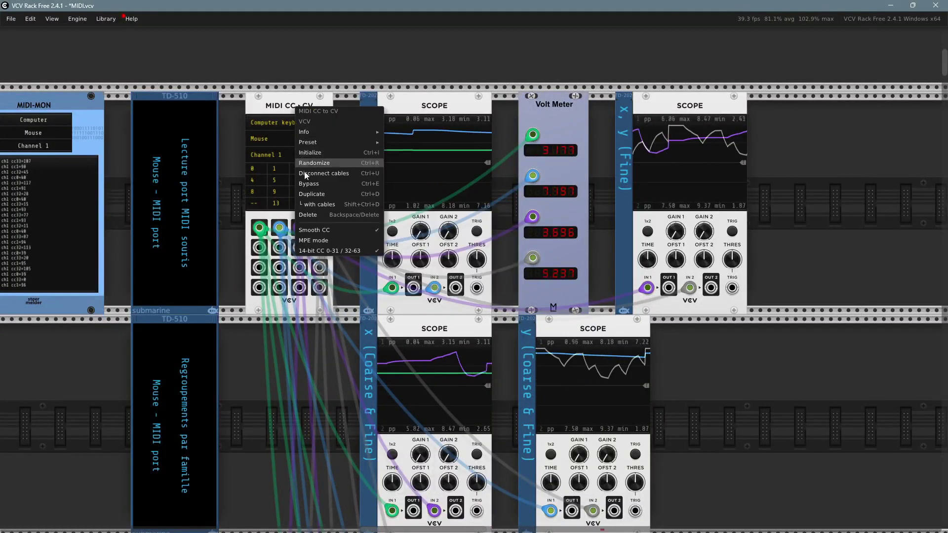
left_click(327, 233)
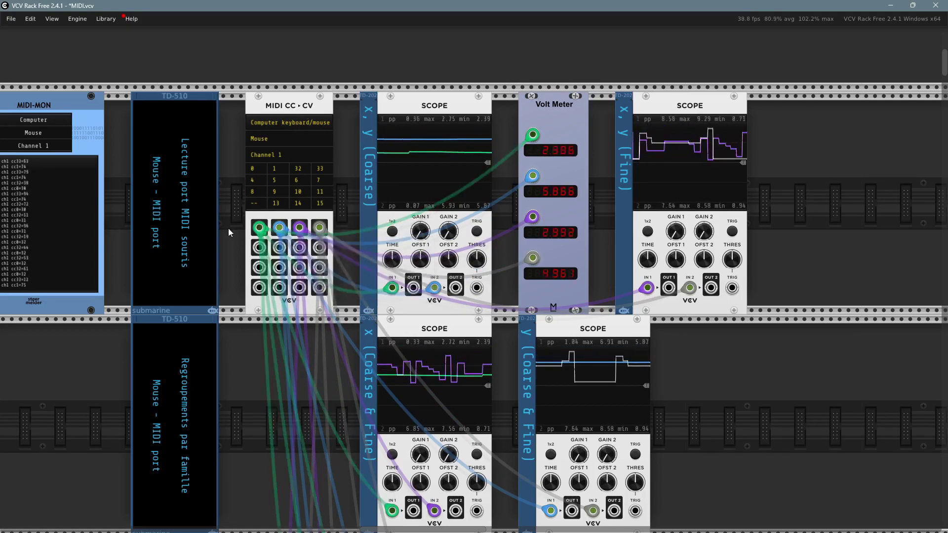
- Clear the message log of the MIDI-MON module
left_click_drag(214, 238, 298, 248)
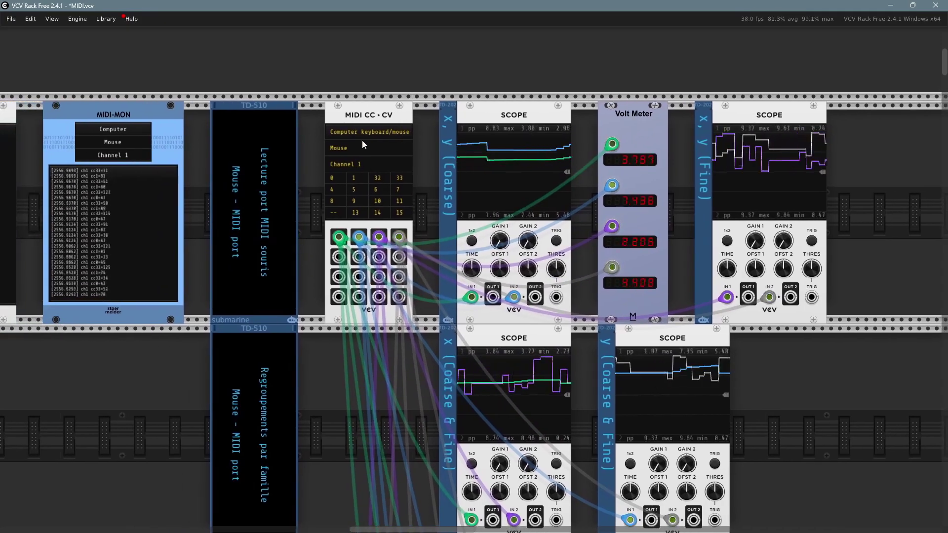
scroll(117, 250, "up", 2)
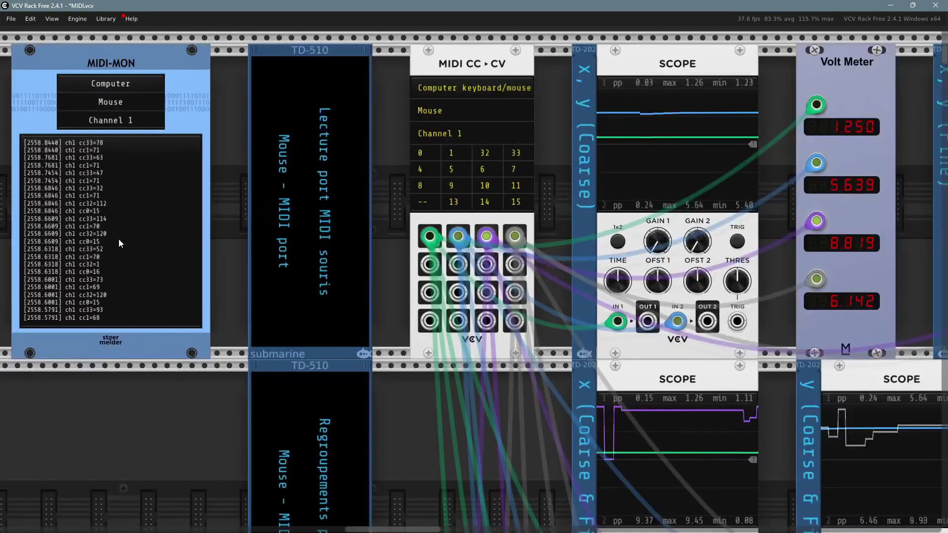
left_click_drag(119, 239, 171, 254)
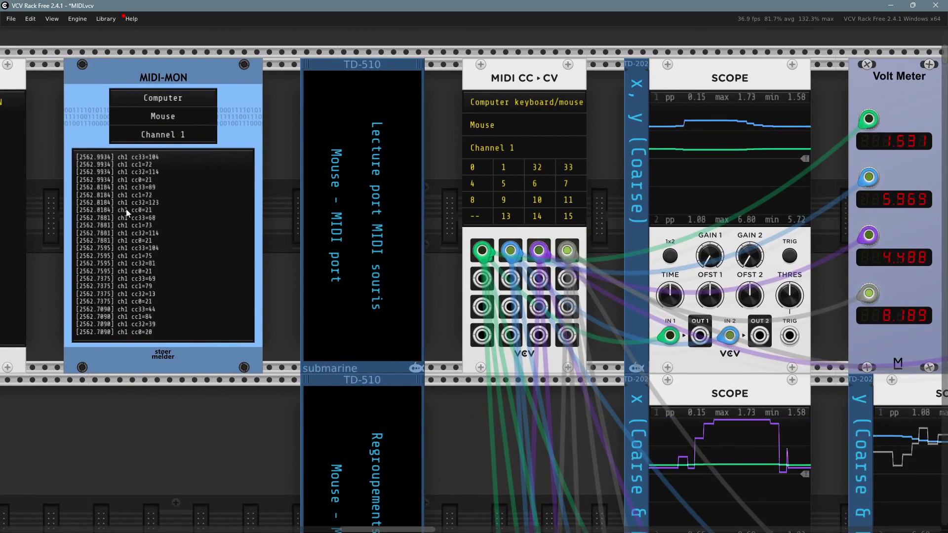
left_click_drag(208, 223, 202, 233)
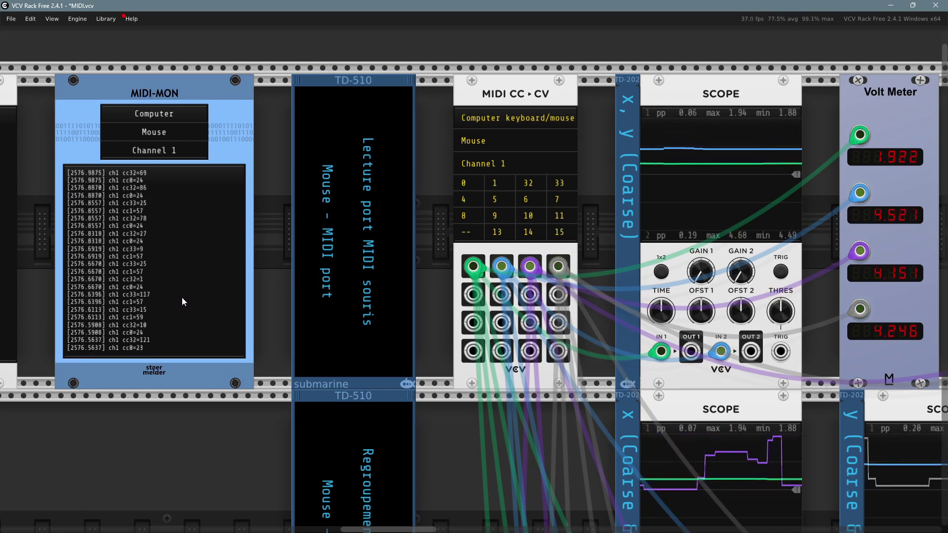
right_click(170, 92)
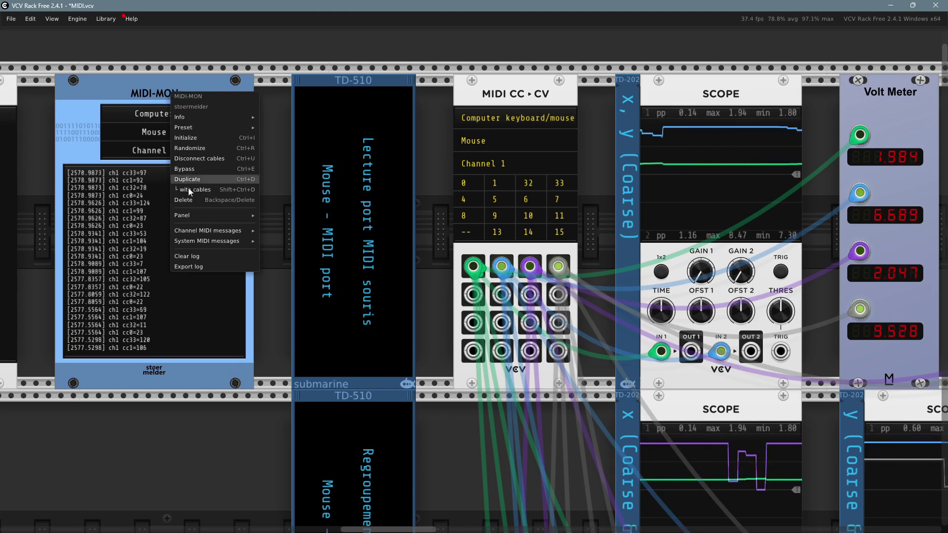
left_click(202, 257)
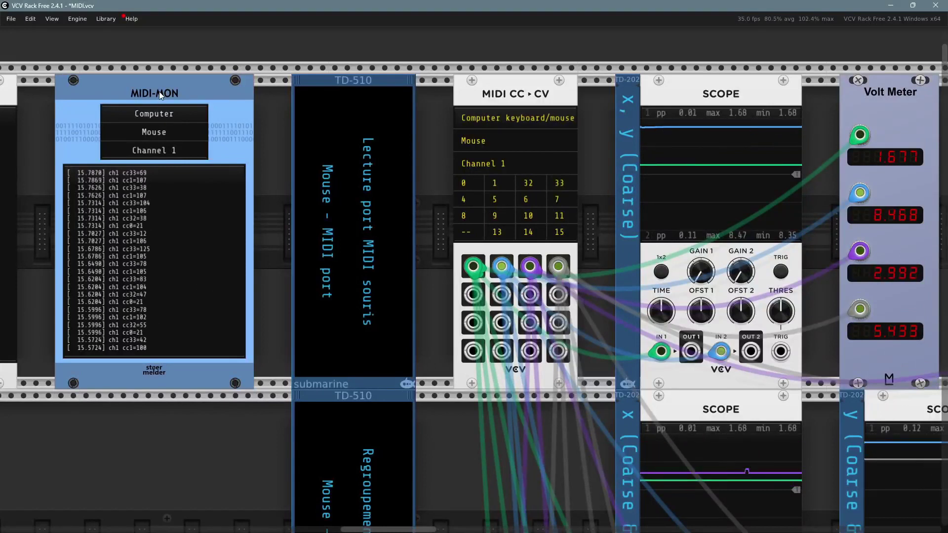
- Set the MIDI-MON module's MIDI device to (No device) and clear its log again
left_click(162, 132)
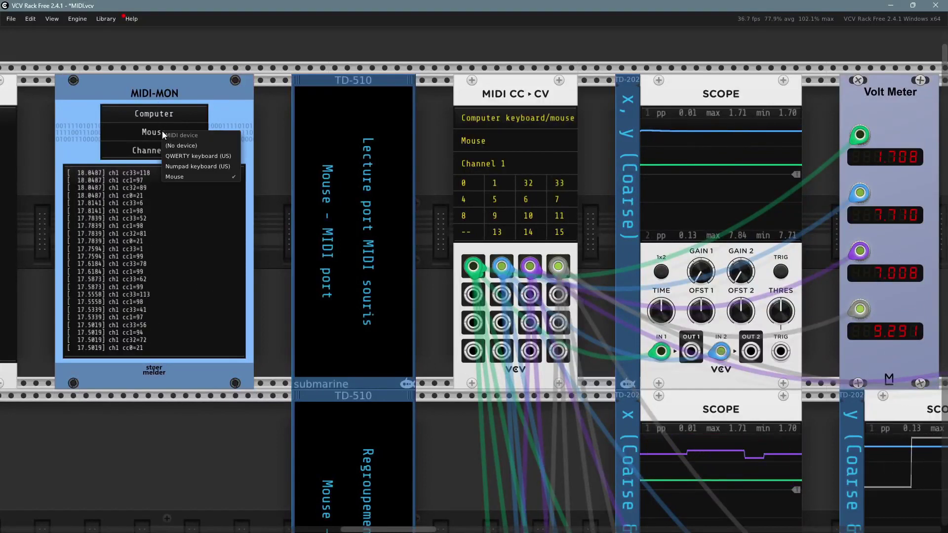
left_click(182, 145)
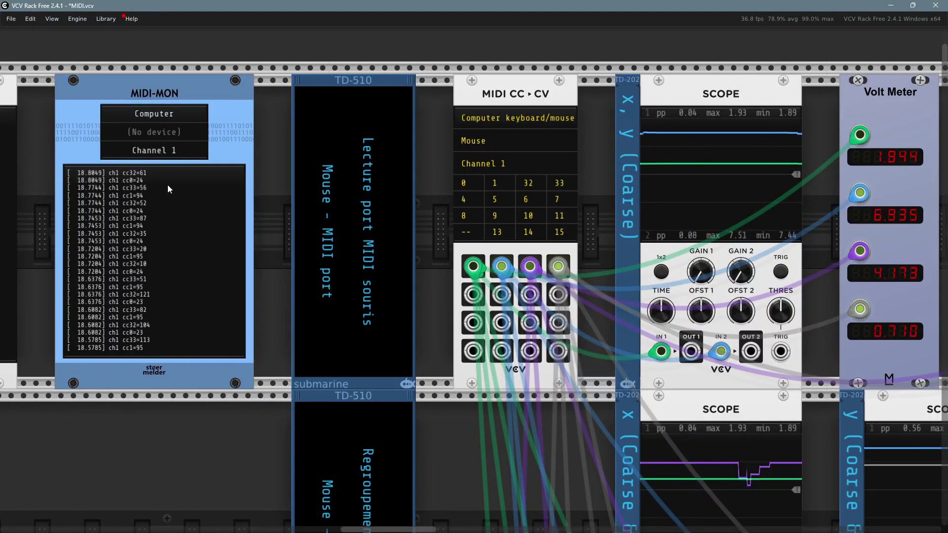
right_click(167, 88)
left_click(192, 251)
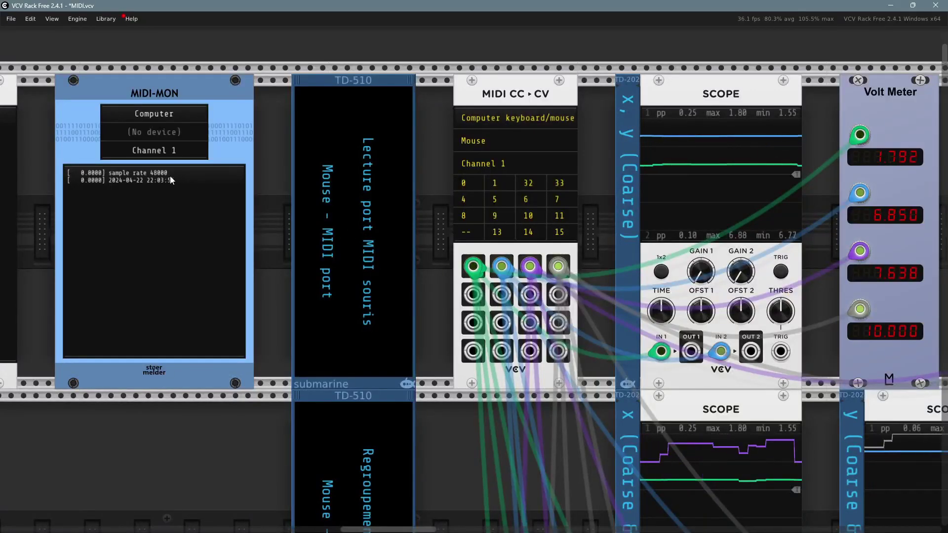
- Select Mouse as the MIDI-MON module's MIDI device
left_click(153, 134)
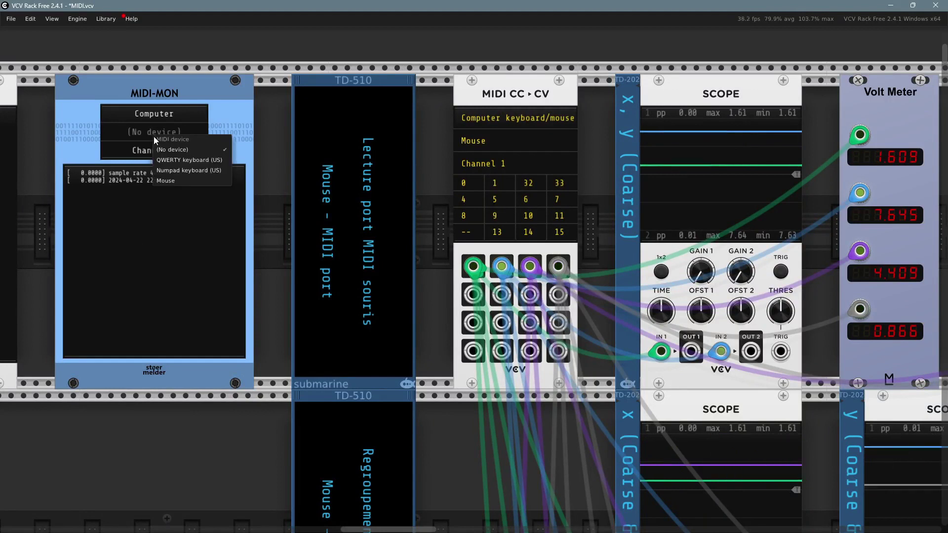
left_click(170, 180)
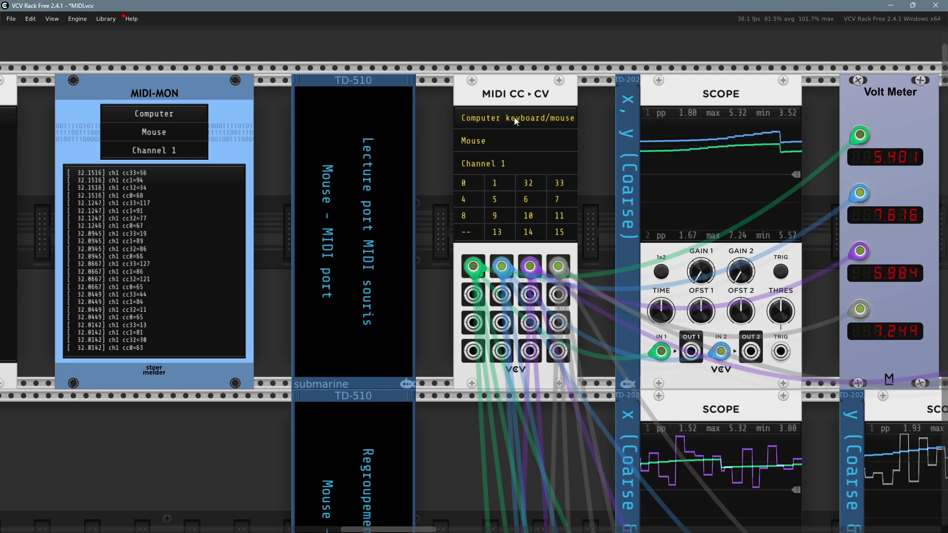
- Turn Smooth CC back on for the mouse's MIDI CC to CV module
left_click_drag(513, 94, 351, 95)
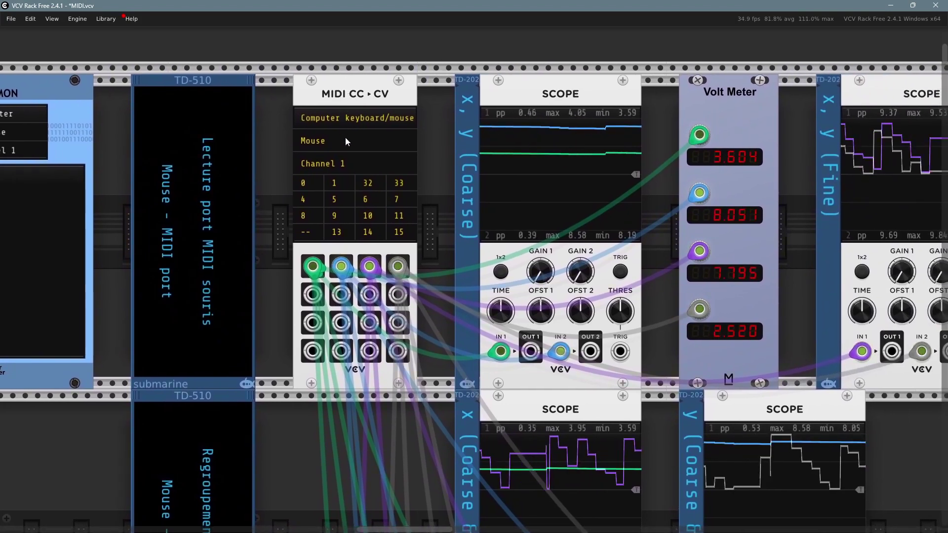
right_click(354, 96)
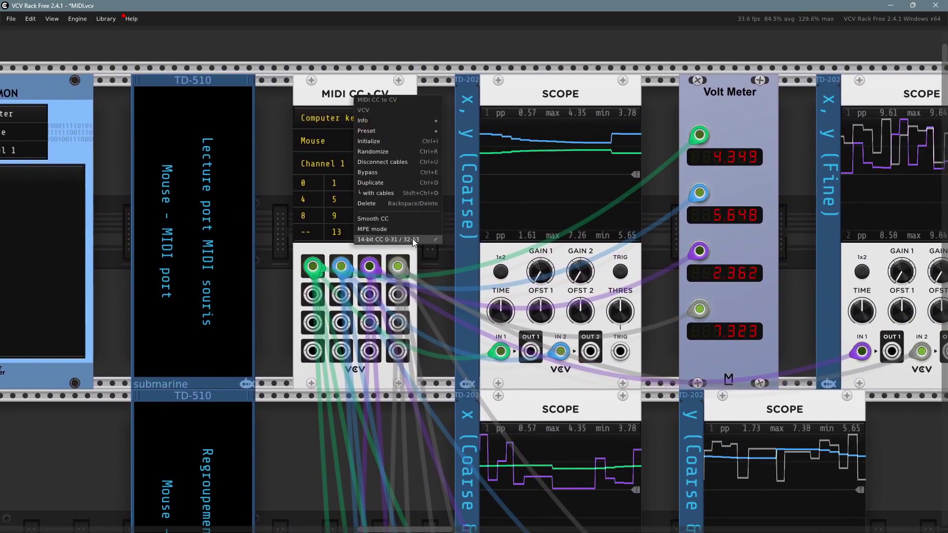
left_click(370, 218)
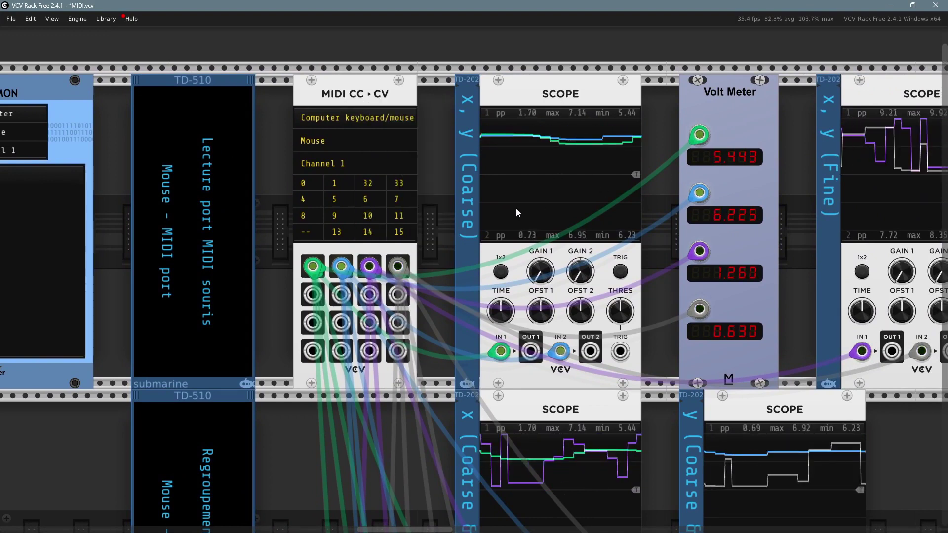
- Lengthen the Time of the "x, y (Coarse)" Scope to about 3448 ms/screen
mouse_move(500, 319)
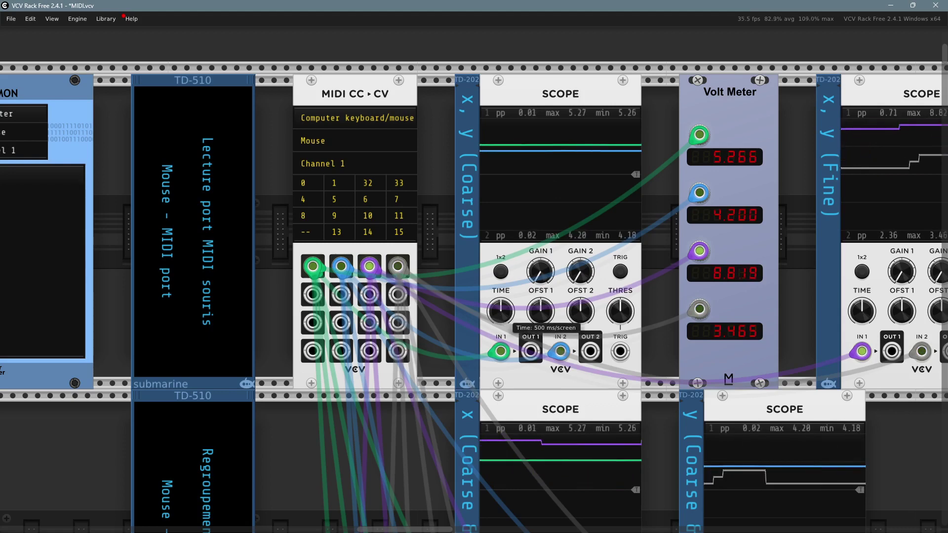
left_click_drag(500, 319, 500, 298)
scroll(553, 158, "up", 3)
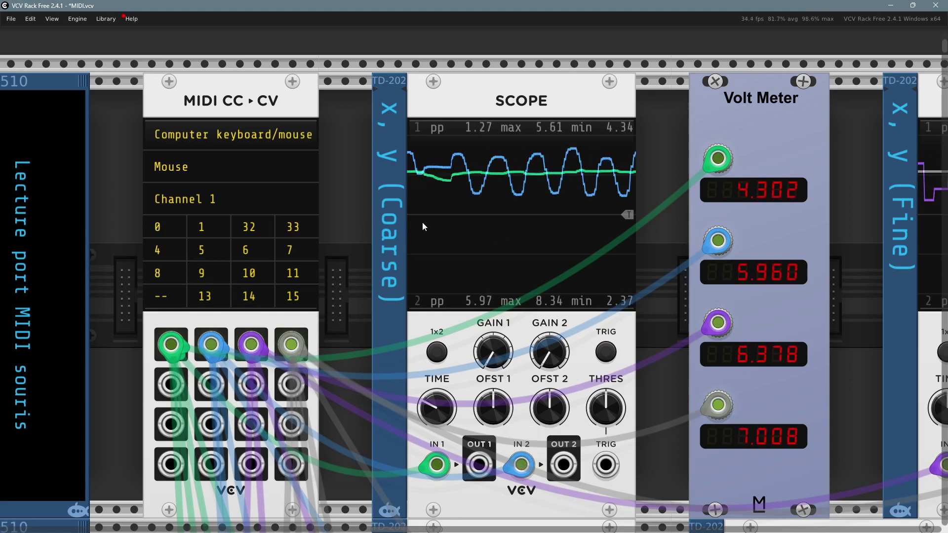
scroll(535, 380, "down", 2)
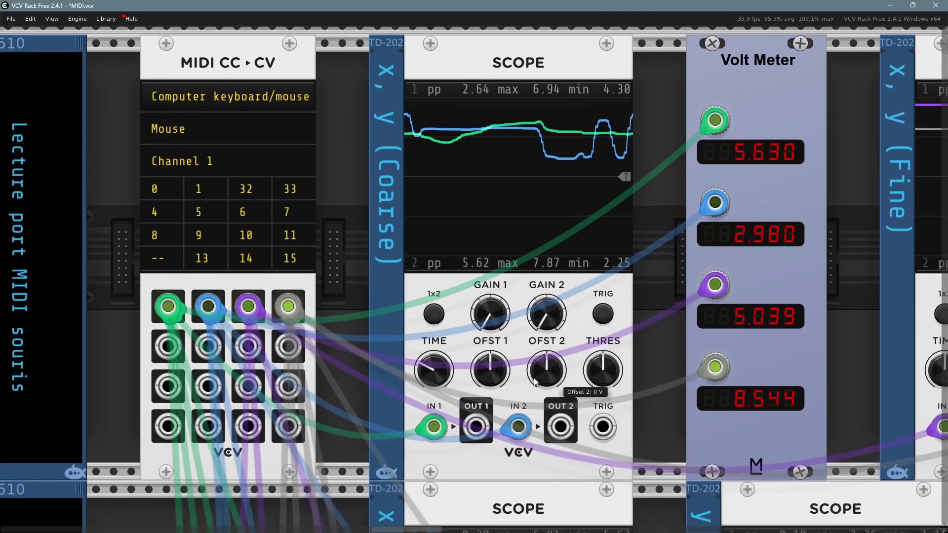
right_click(429, 375)
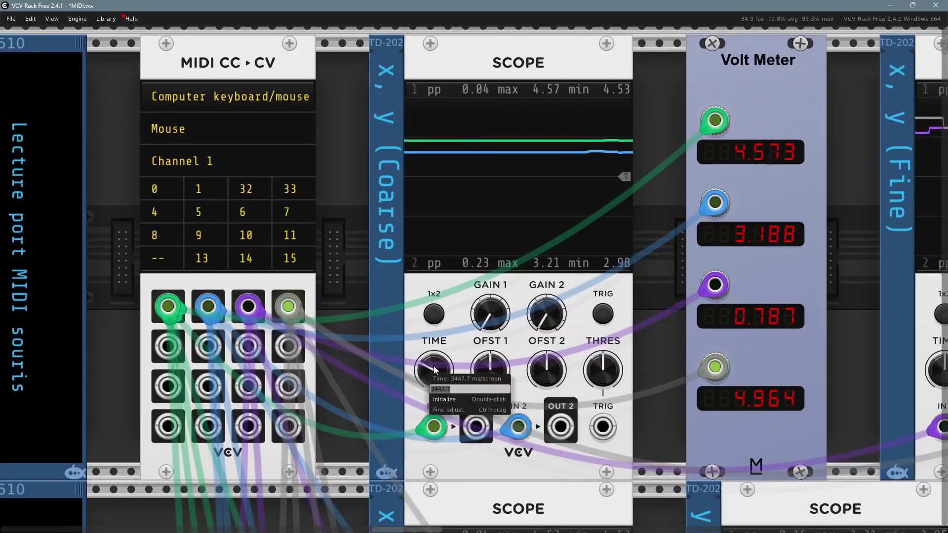
left_click(527, 397)
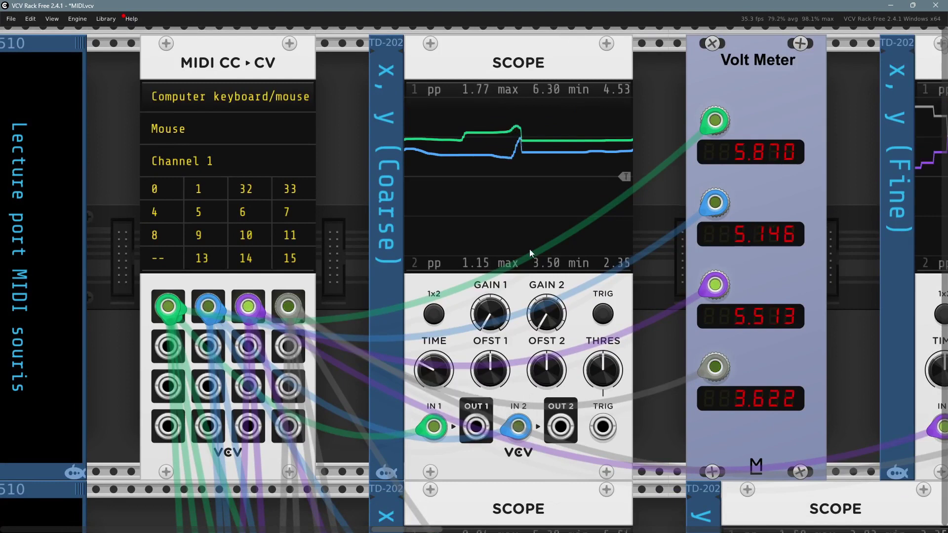
right_click(430, 372)
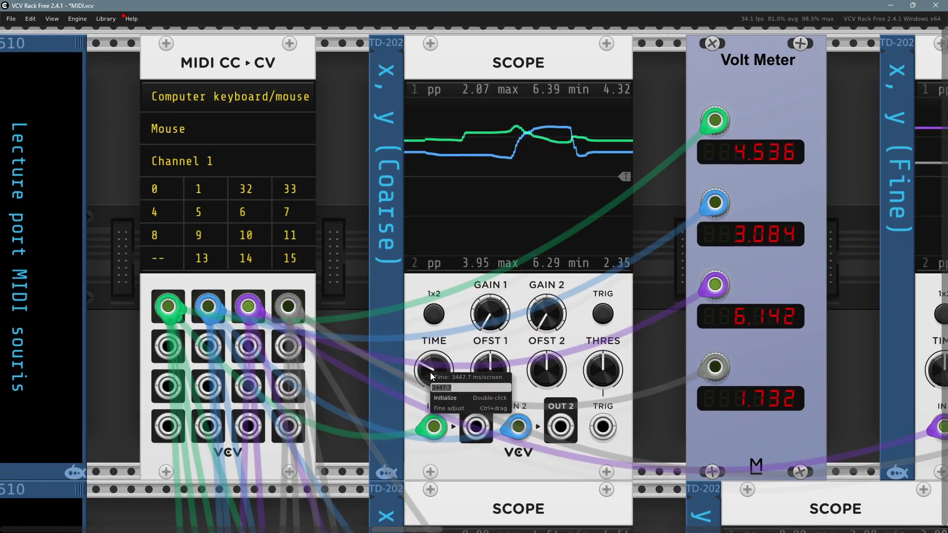
key("Escape")
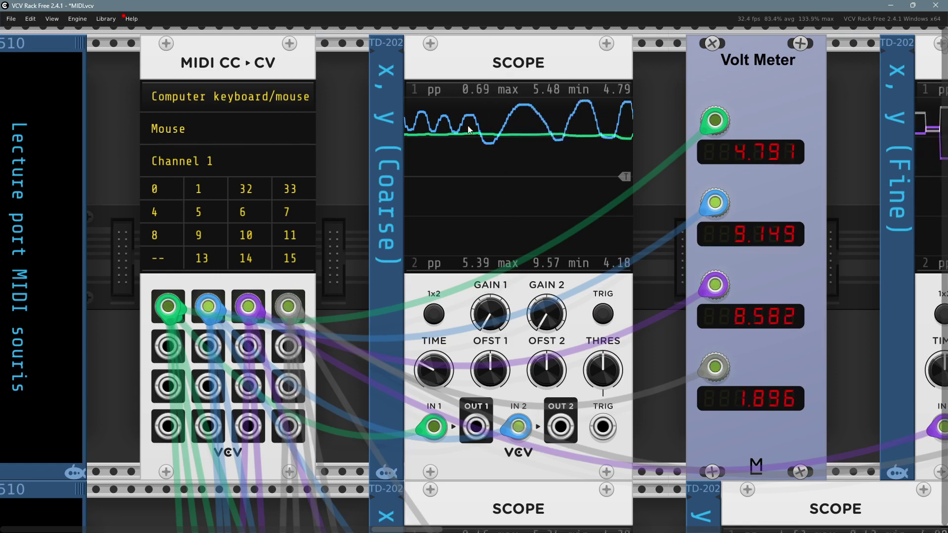
- Examine the mouse's coarse and fine X and Y traces on the scopes alongside the Volt Meter readings
scroll(496, 226, "up", 1)
scroll(496, 226, "up", 1)
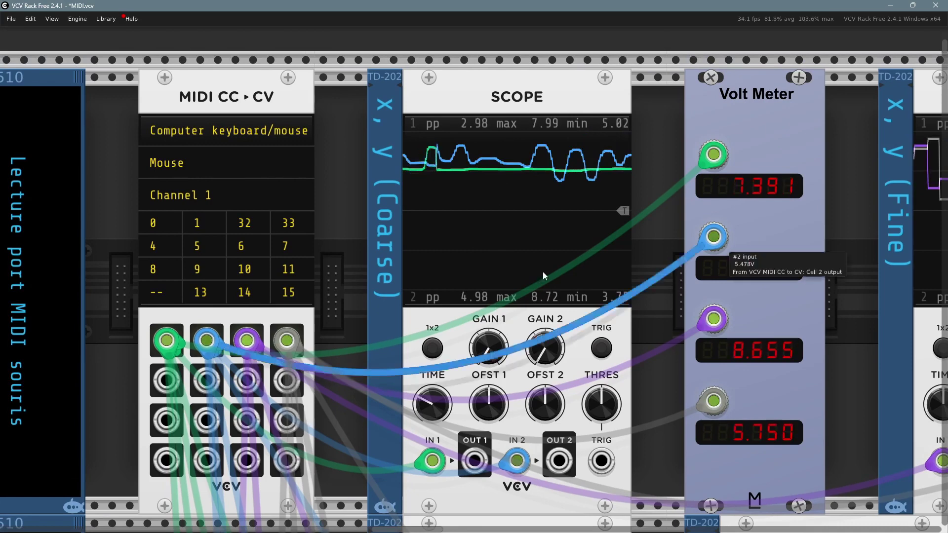
scroll(651, 263, "down", 2)
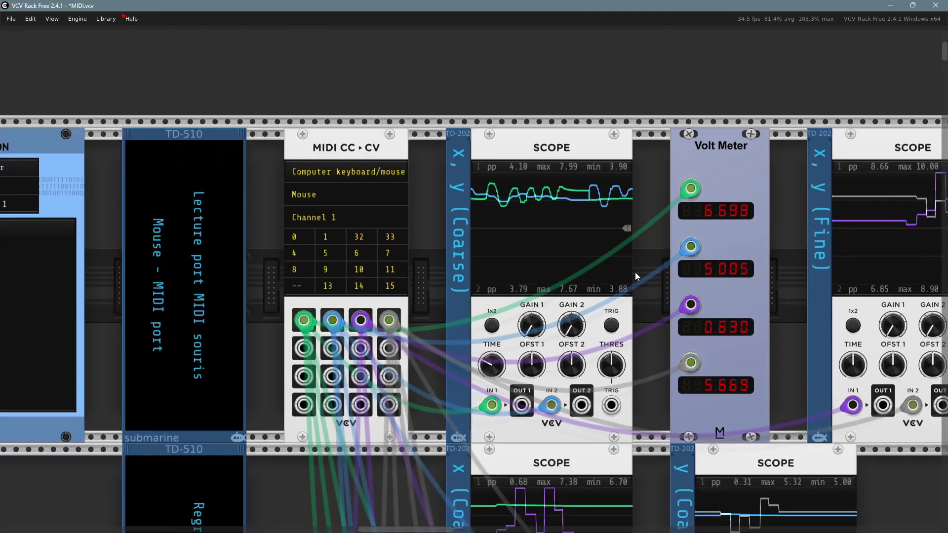
left_click_drag(650, 377, 467, 270)
scroll(572, 306, "down", 3)
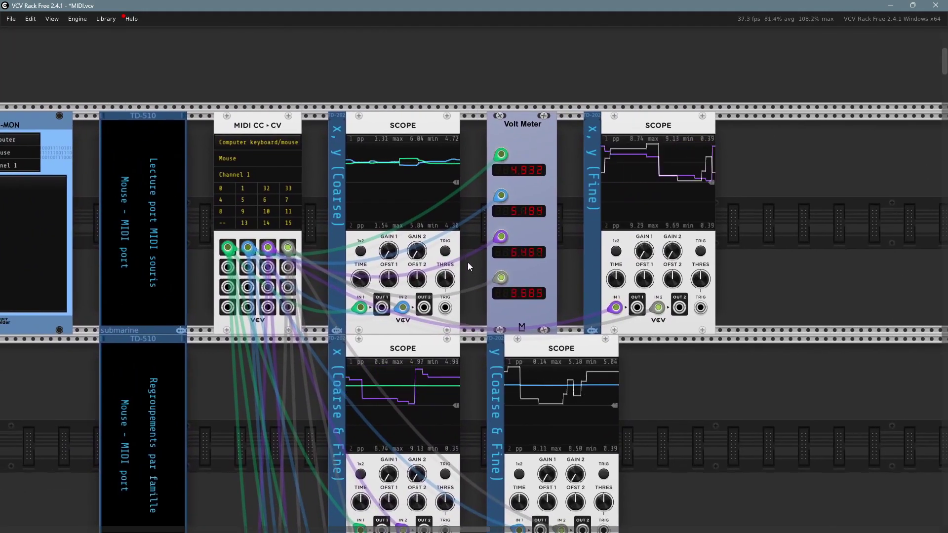
scroll(467, 262, "up", 2)
left_click_drag(375, 201, 441, 218)
scroll(440, 218, "up", 3)
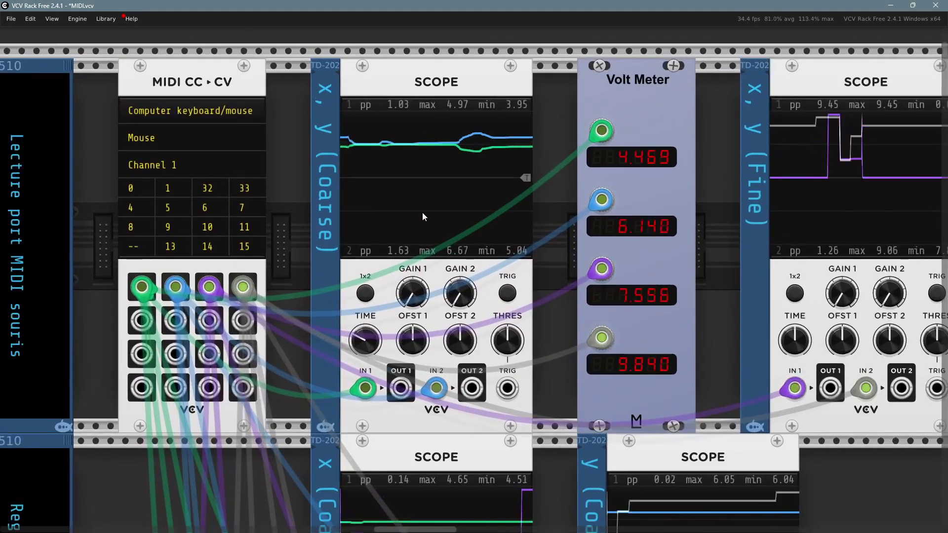
scroll(423, 212, "down", 2)
left_click_drag(494, 274, 433, 219)
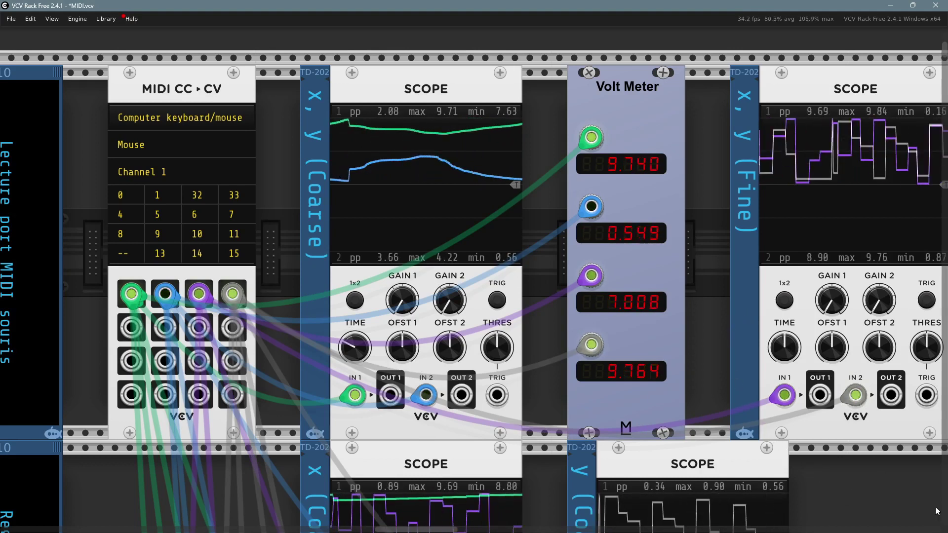
scroll(818, 436, "down", 3)
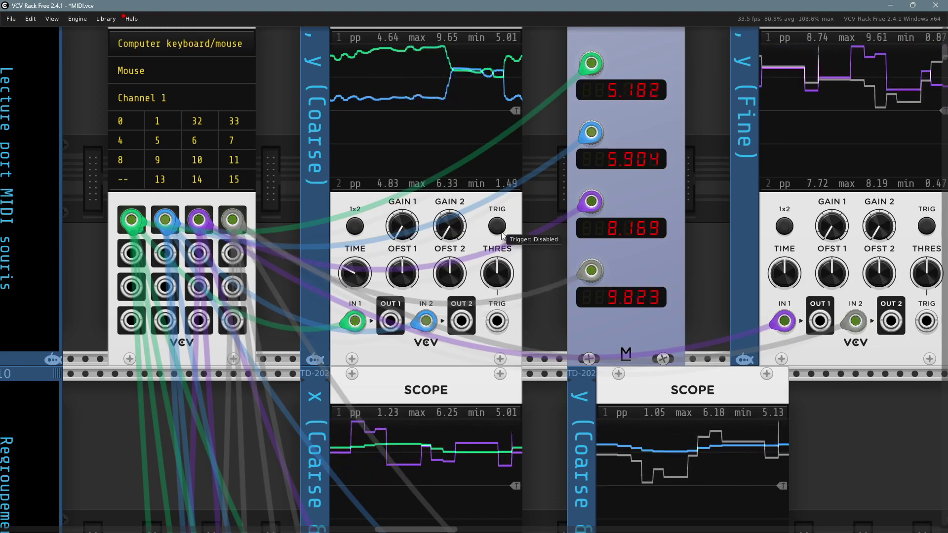
scroll(280, 132, "down", 2)
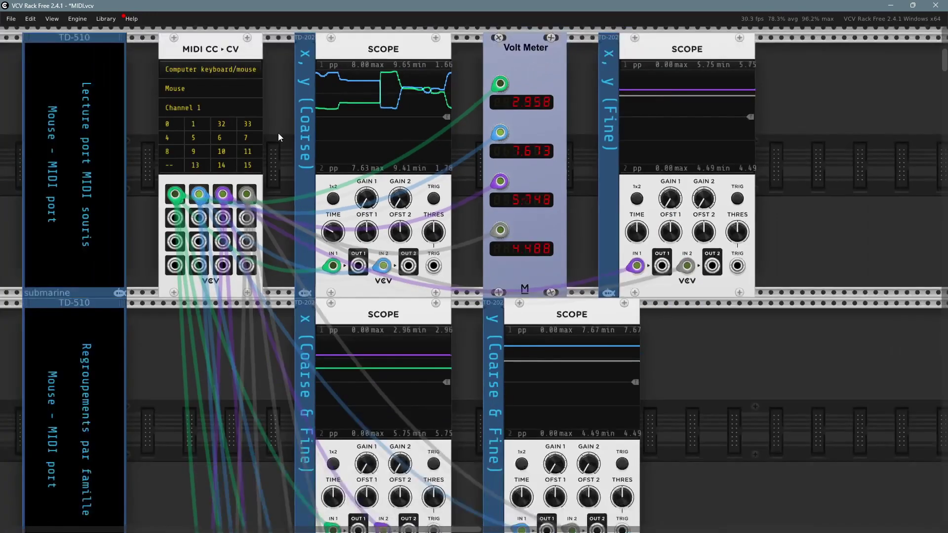
- Turn on Smooth CC for the MIDI CC to CV module reading the mouse
scroll(275, 140, "up", 1)
right_click(204, 76)
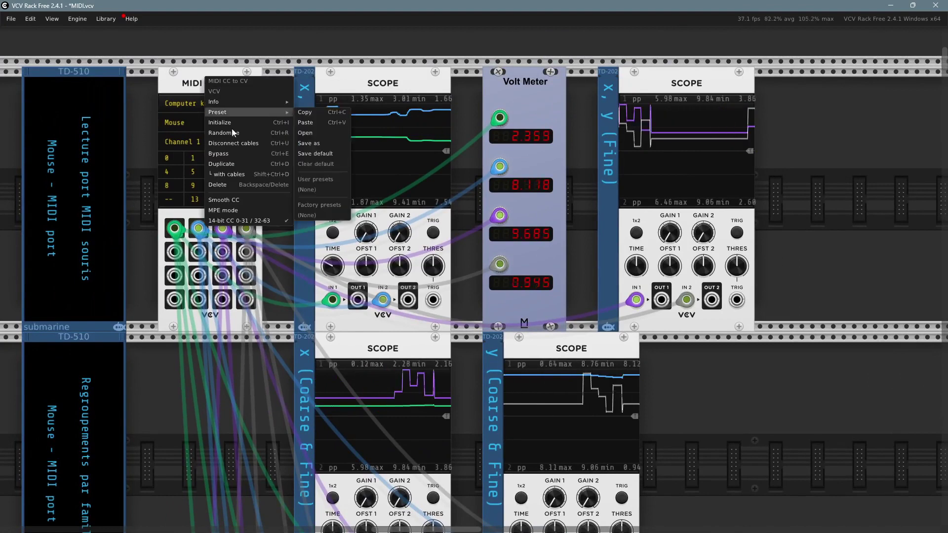
left_click(240, 205)
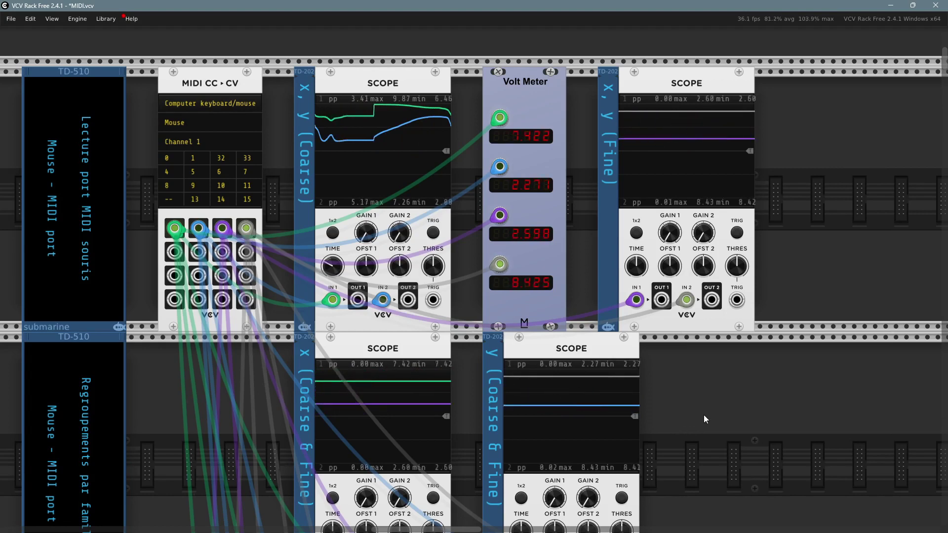
- Examine the MIDI Split section: its notes, the keyboard's MIDI device choice, and the MIDI to CV, WT VCO, ADSR and VCA chain
scroll(704, 414, "down", 3)
scroll(692, 386, "down", 3)
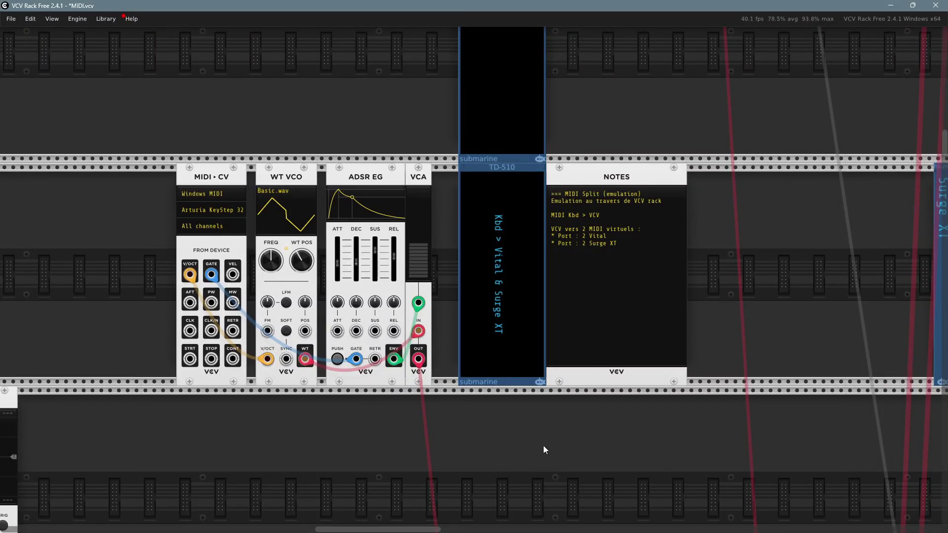
left_click_drag(597, 440, 526, 445)
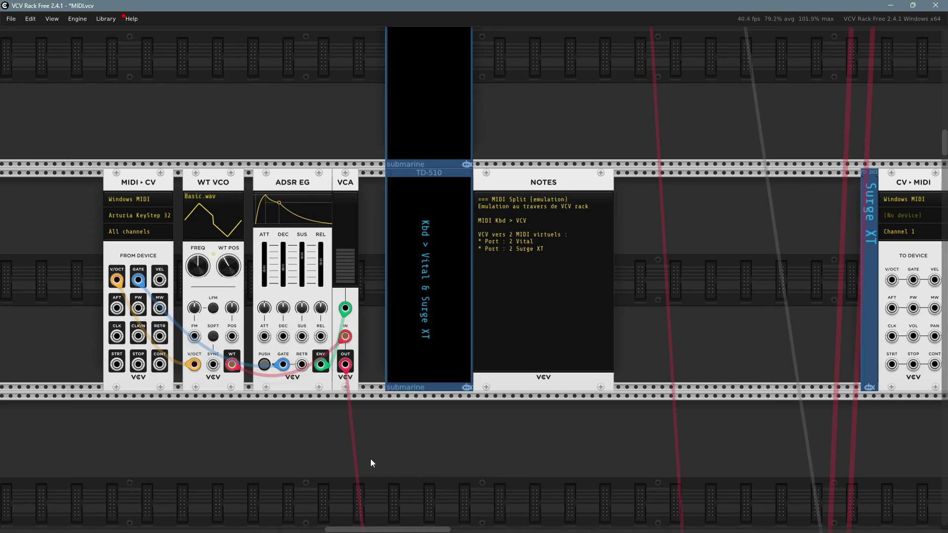
left_click_drag(467, 462, 447, 445)
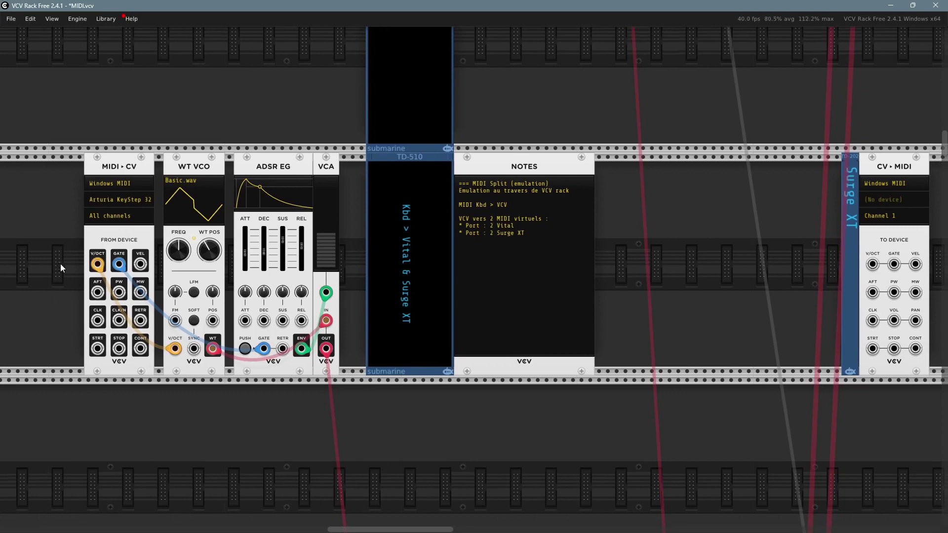
left_click_drag(61, 264, 102, 269)
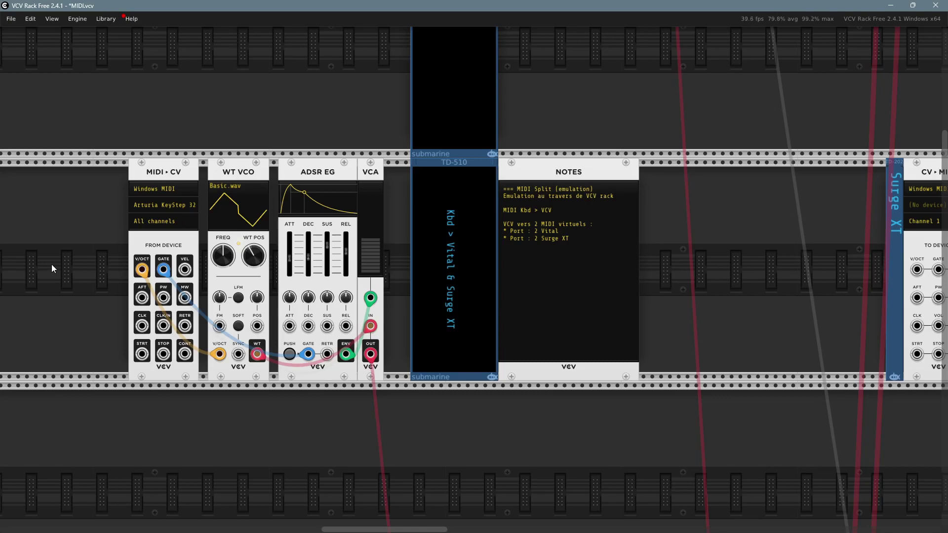
left_click(165, 207)
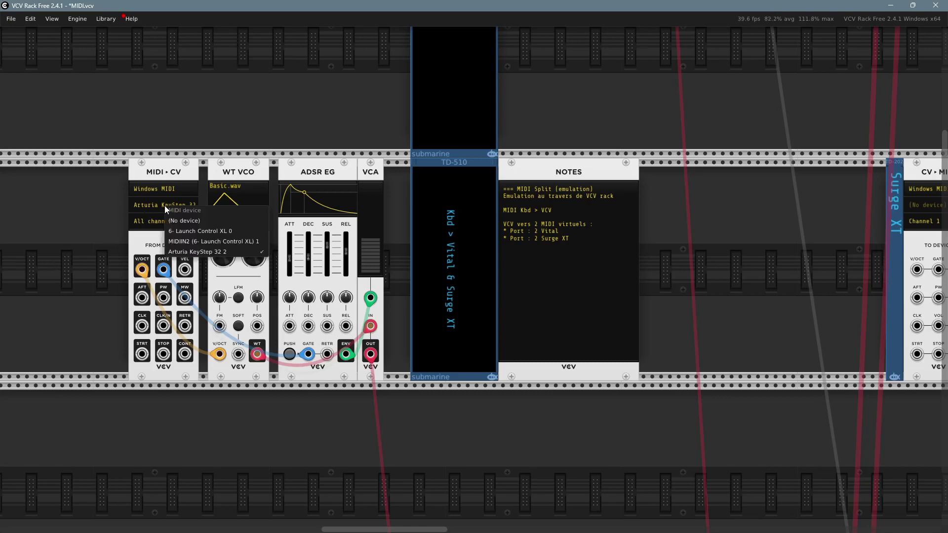
left_click(94, 221)
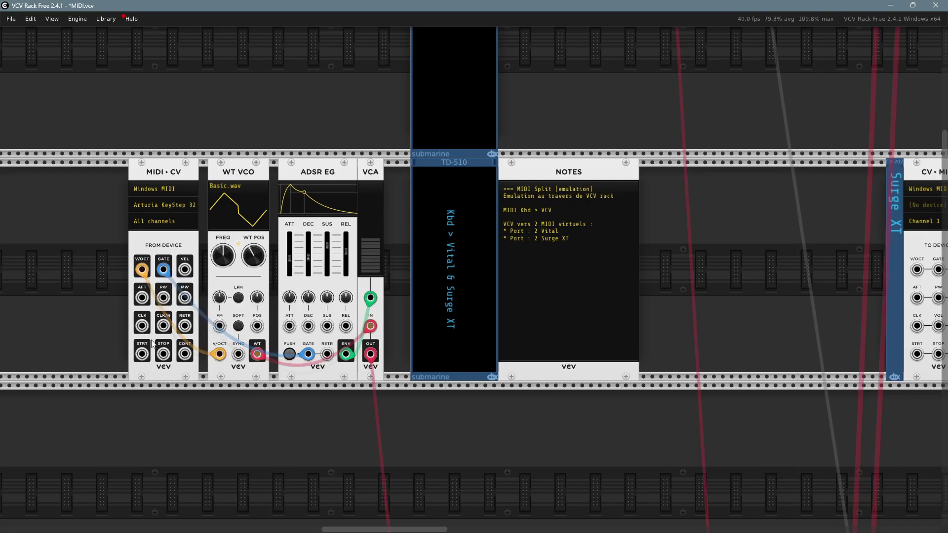
mouse_move(164, 268)
mouse_move(284, 230)
mouse_move(345, 354)
left_click_drag(400, 299, 380, 321)
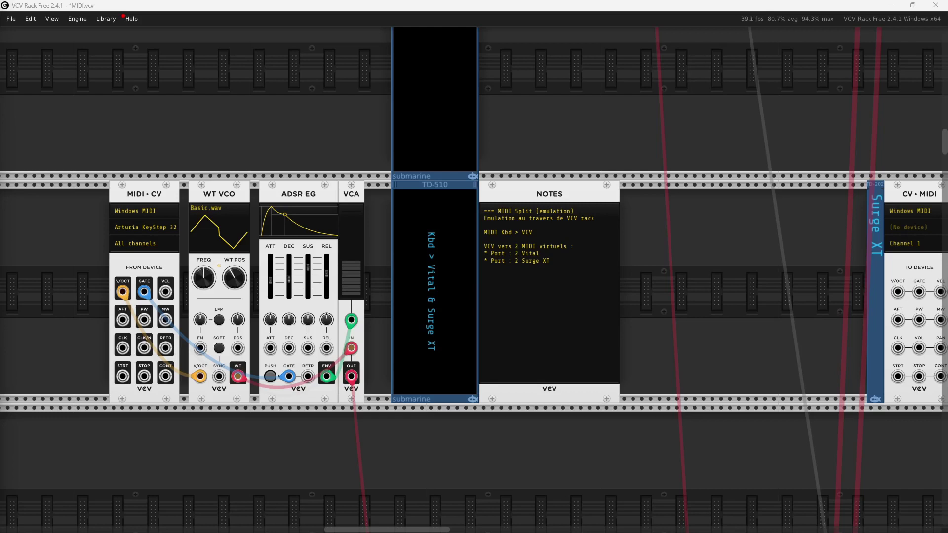
- Switch to the Vital synthesizer and reposition its window over the rack
left_click(494, 464)
left_click_drag(496, 462, 446, 440)
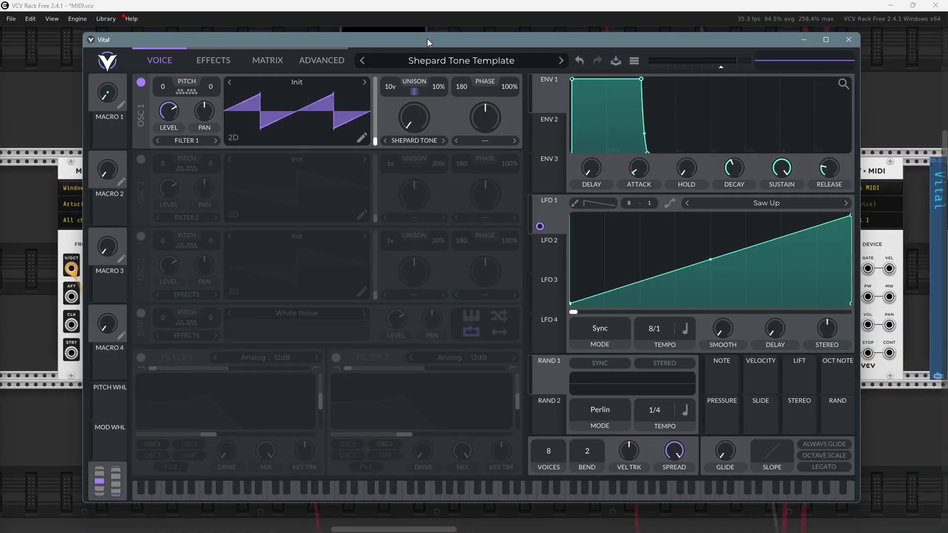
left_click_drag(428, 38, 433, 40)
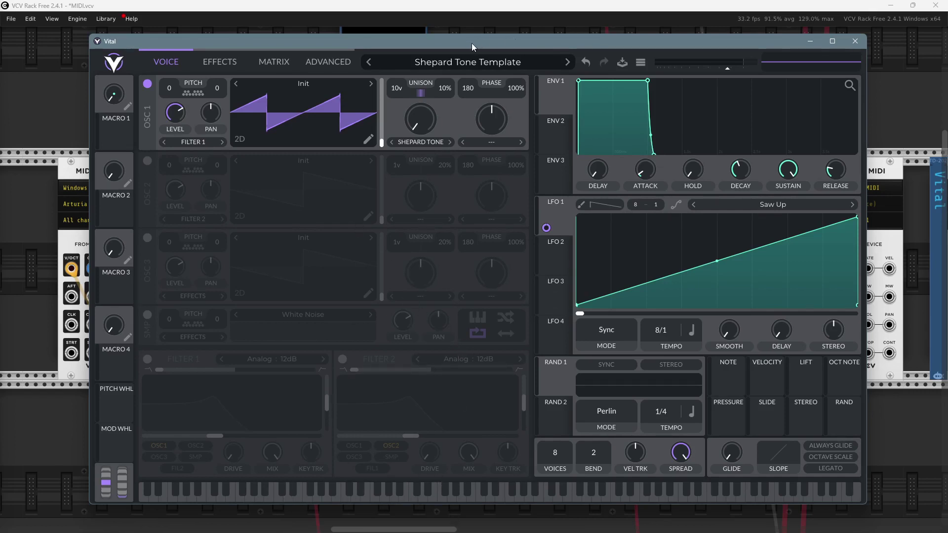
left_click_drag(472, 43, 466, 37)
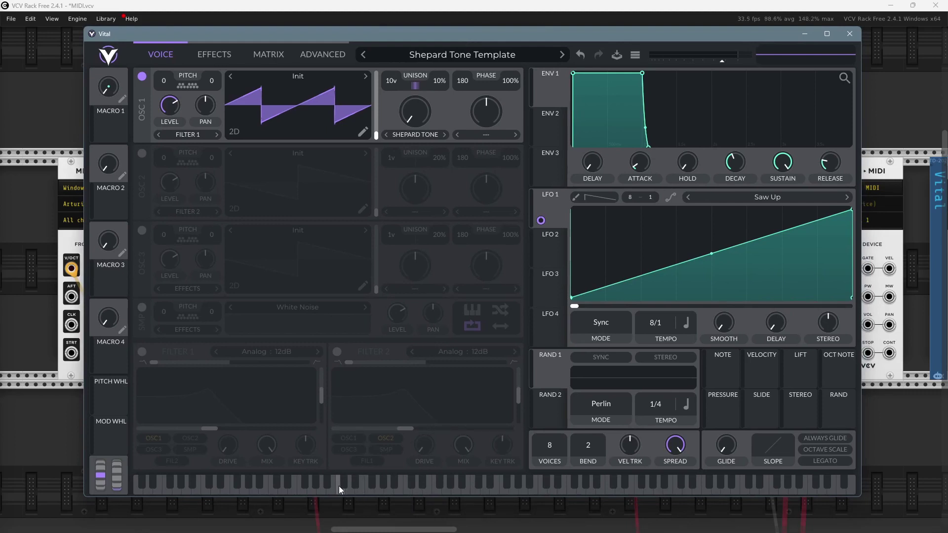
- Play several notes on Vital's virtual keyboard with the Shepard Tone Template preset
left_click_drag(339, 485, 301, 491)
left_click(242, 486)
left_click_drag(242, 488, 371, 492)
- Load the Ceramic keys preset from the Databroth folder in Vital's preset browser
left_click(465, 56)
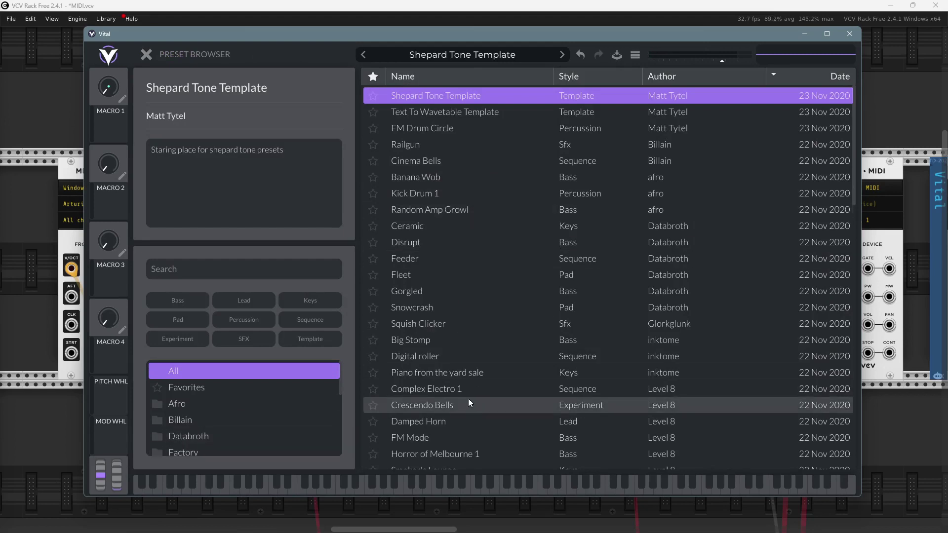
left_click(195, 437)
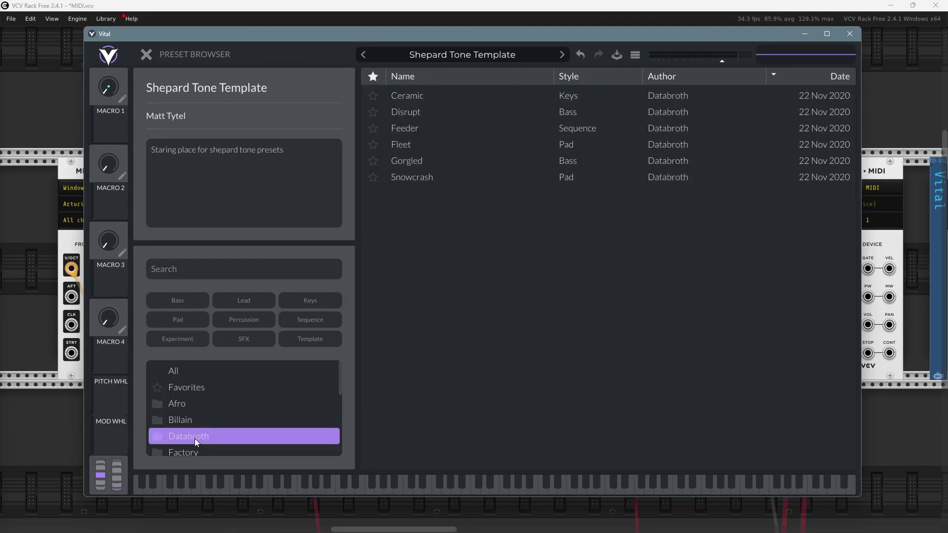
left_click(423, 96)
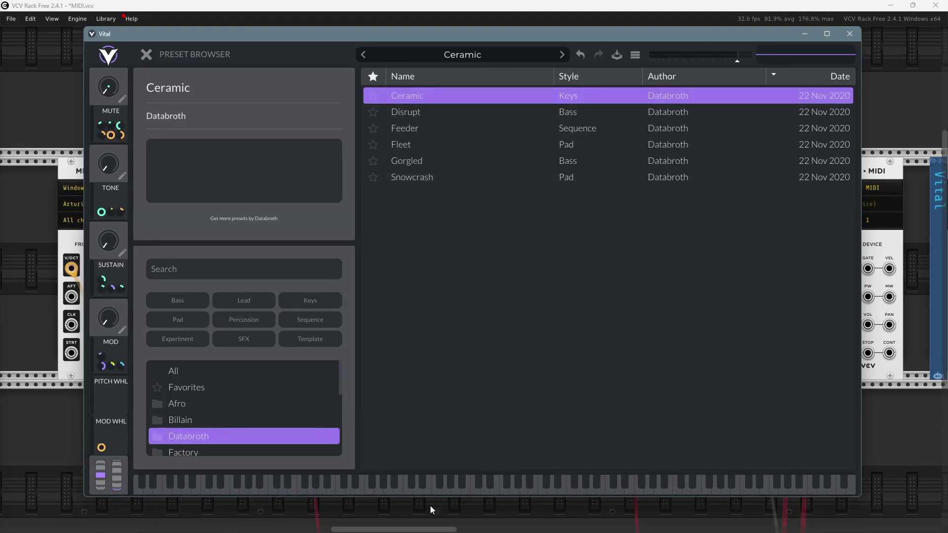
- Audition the Ceramic preset on the virtual keyboard, both from the preset browser and from the Voice view
left_click(439, 482)
left_click(470, 488)
left_click(406, 489)
left_click(341, 490)
left_click(273, 488)
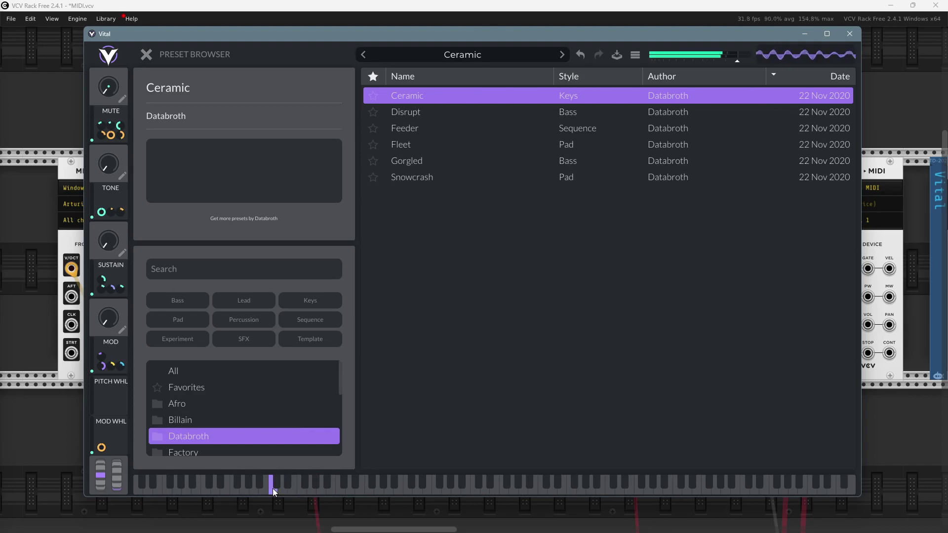
left_click(154, 58)
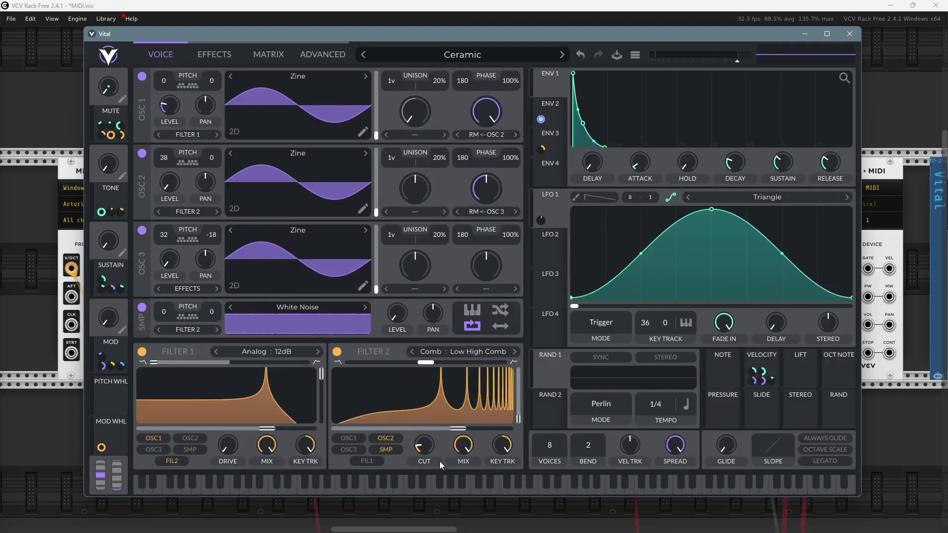
left_click(475, 482)
mouse_move(435, 412)
- In Vital's settings, disable the 6- Launch Control XL, MIDIIN2, Clock Start Stop, 2SurgeXT, 2Vital and From Entrian MIDI inputs
left_click(110, 56)
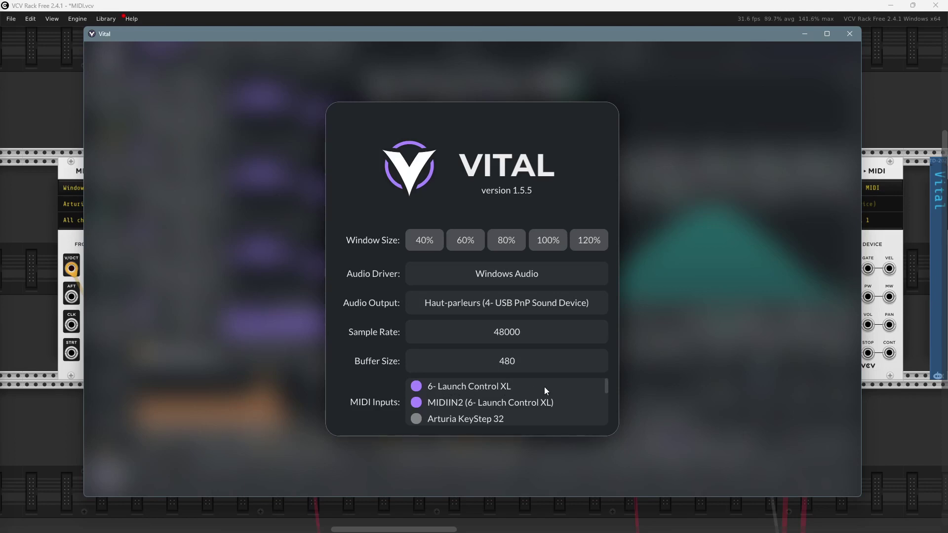
left_click(416, 386)
left_click_drag(606, 388, 606, 402)
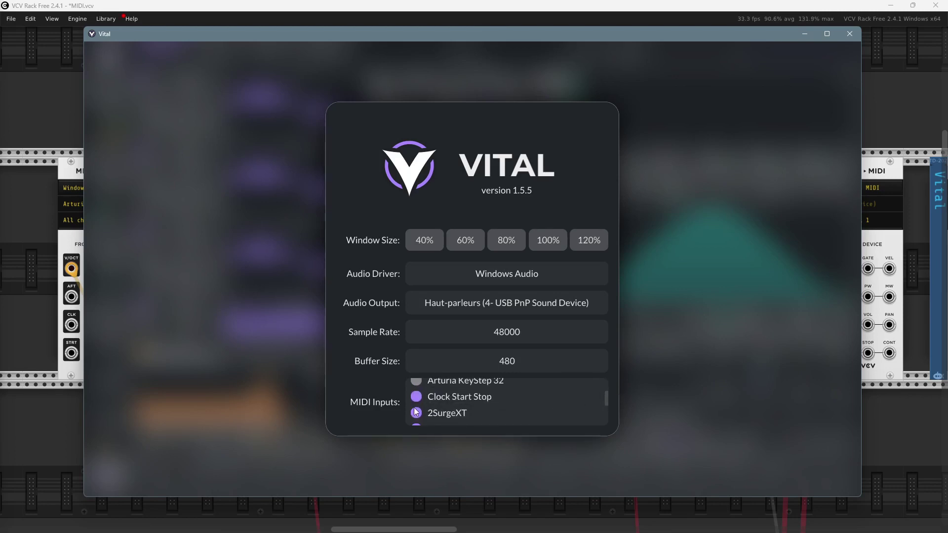
left_click(416, 412)
left_click(416, 396)
left_click_drag(604, 399, 605, 410)
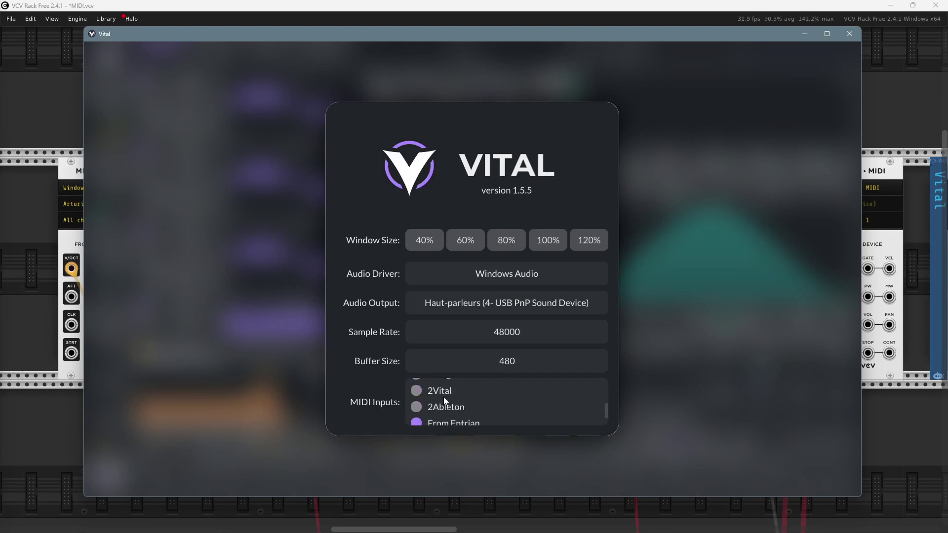
scroll(444, 401, "down", 1)
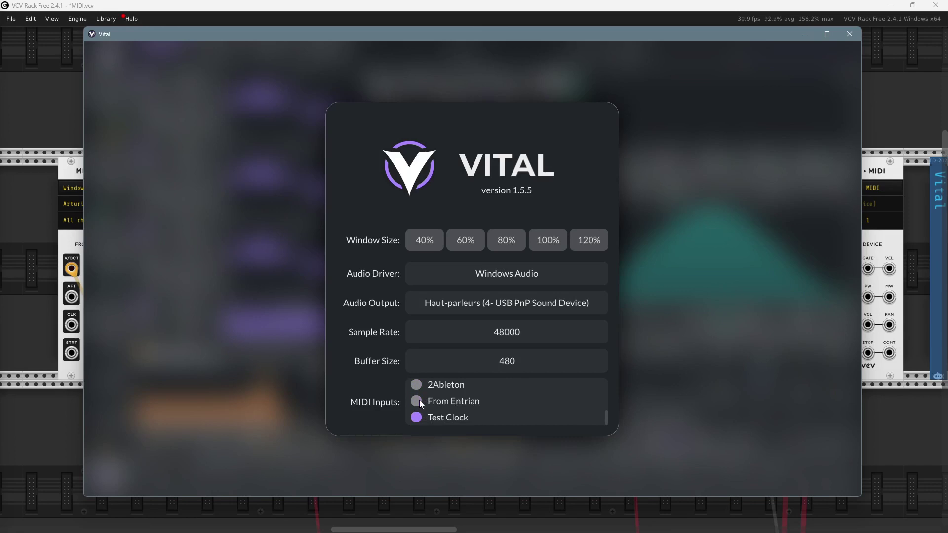
- Enable Arturia KeyStep 32 as a MIDI input in Vital and close the settings
scroll(513, 393, "up", 2)
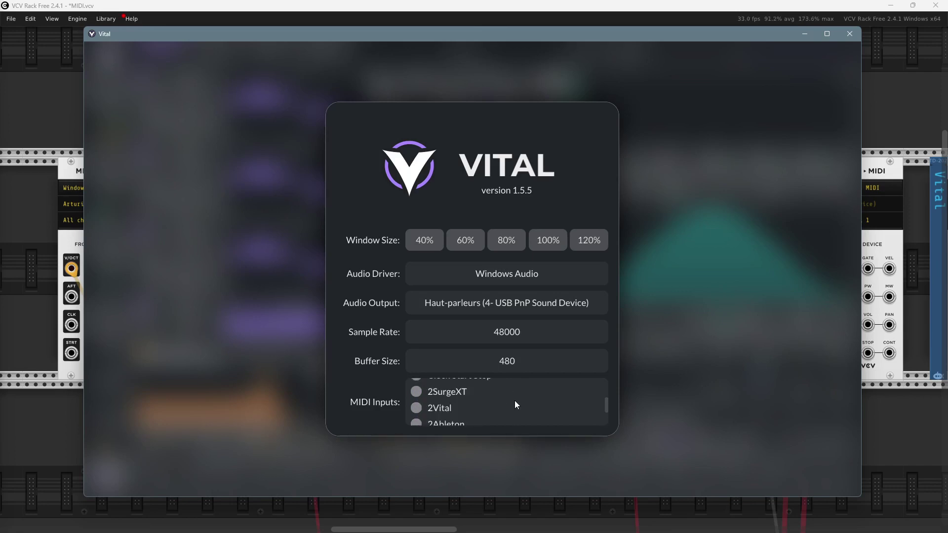
scroll(515, 404, "up", 1)
scroll(516, 404, "up", 1)
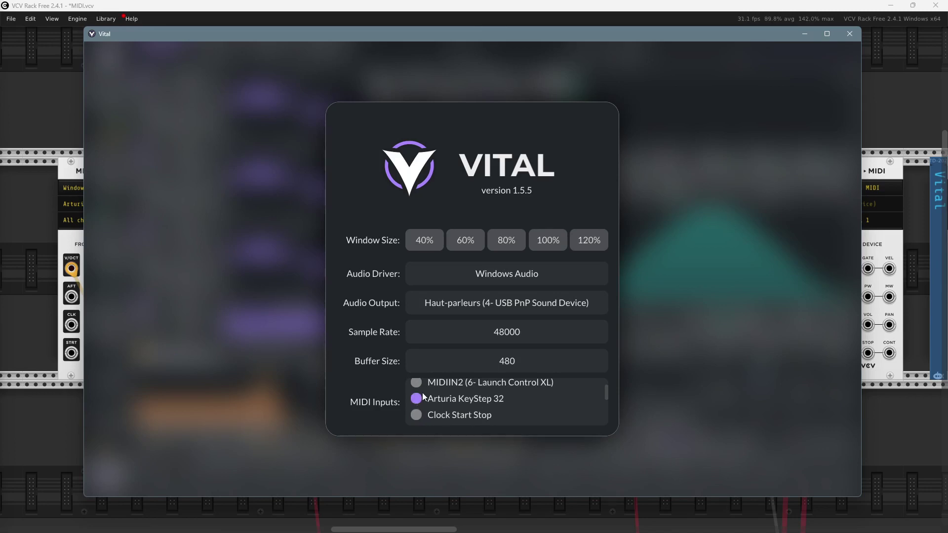
left_click(262, 428)
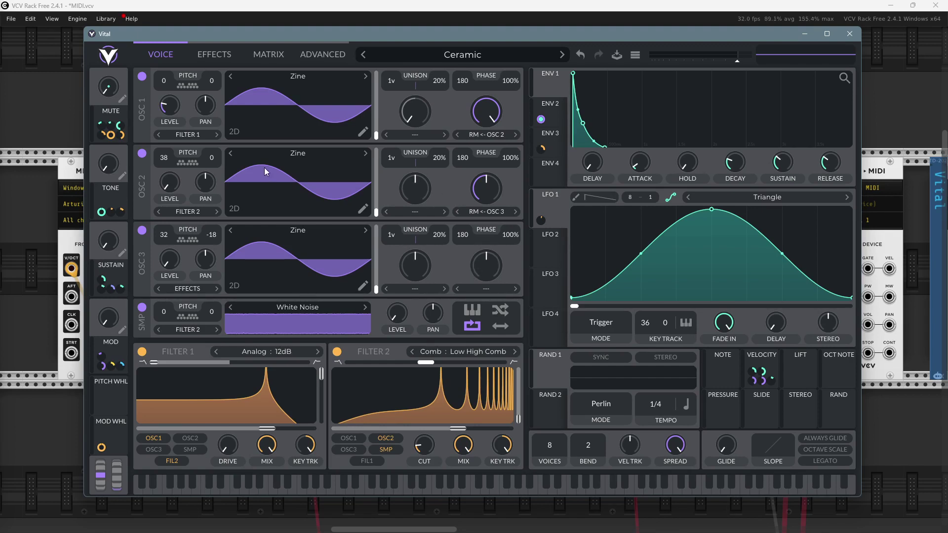
- Minimize Vital and return to the MIDI Split section in VCV Rack, showing the empty row beneath it
left_click(803, 36)
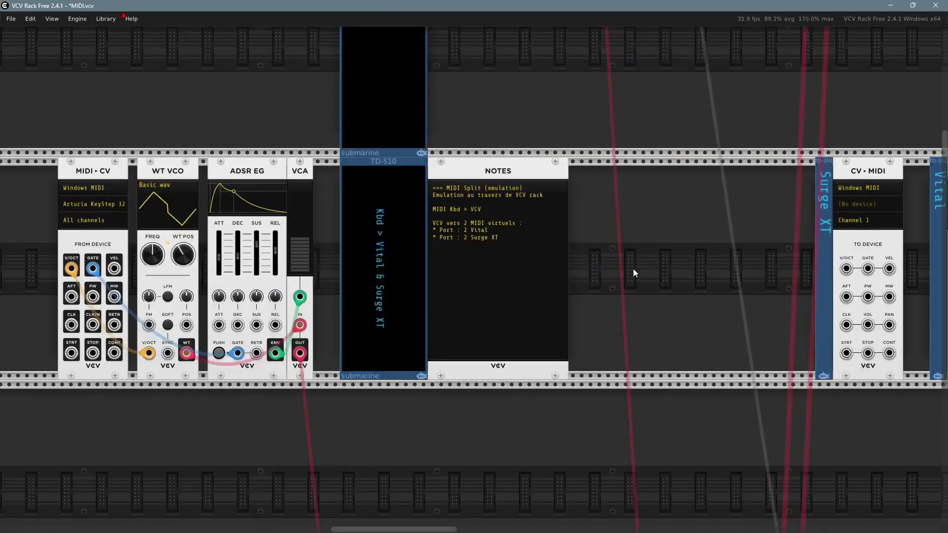
left_click_drag(633, 268, 654, 309)
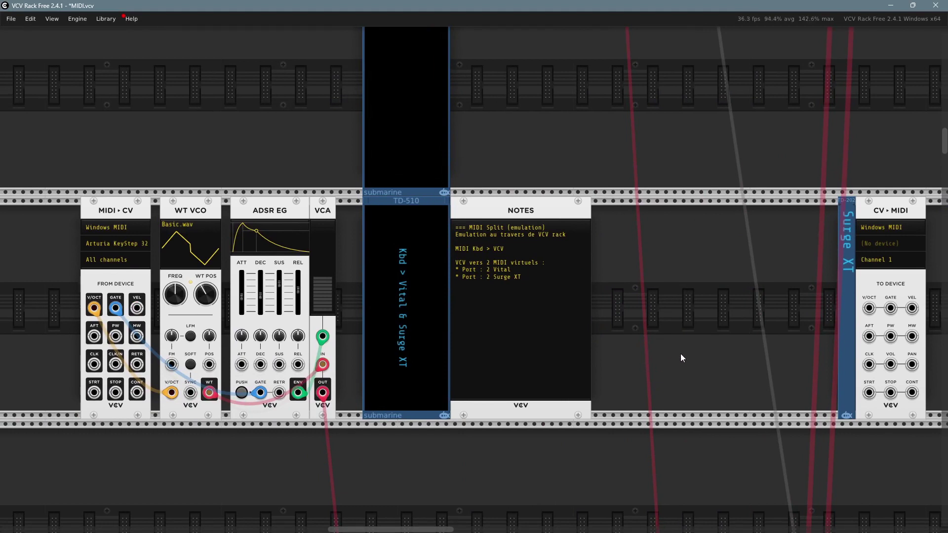
left_click_drag(682, 354, 667, 331)
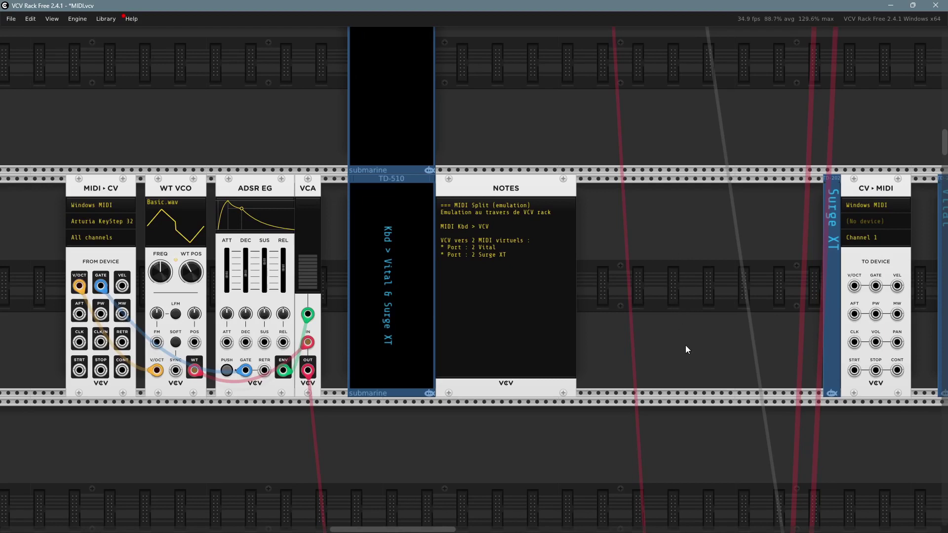
left_click_drag(489, 467, 507, 461)
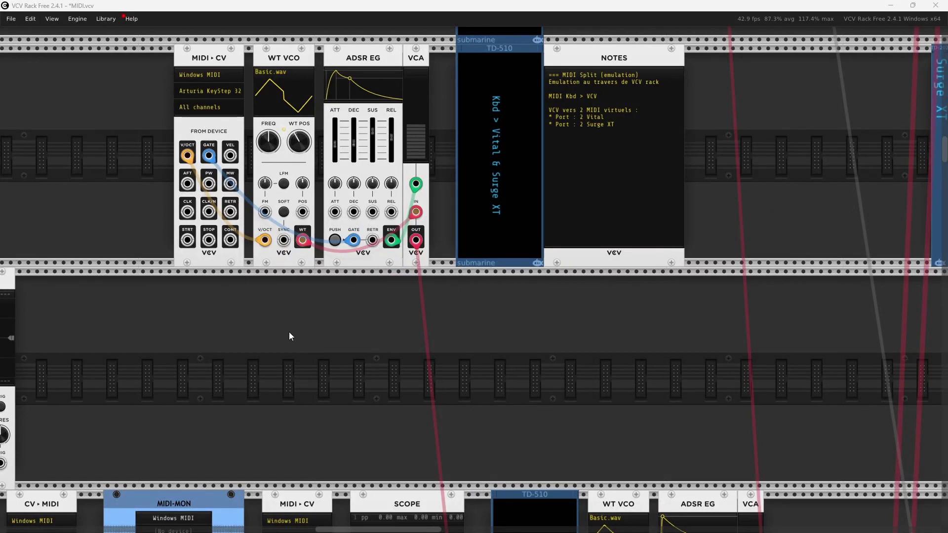
- Sketch a routing diagram over the empty row: one source feeding a splitter that branches to two ports, each leading to a destination
left_click_drag(310, 375, 347, 378)
mouse_move(438, 347)
left_mouse_down()
mouse_move(463, 342)
mouse_move(465, 325)
mouse_move(473, 341)
left_mouse_up()
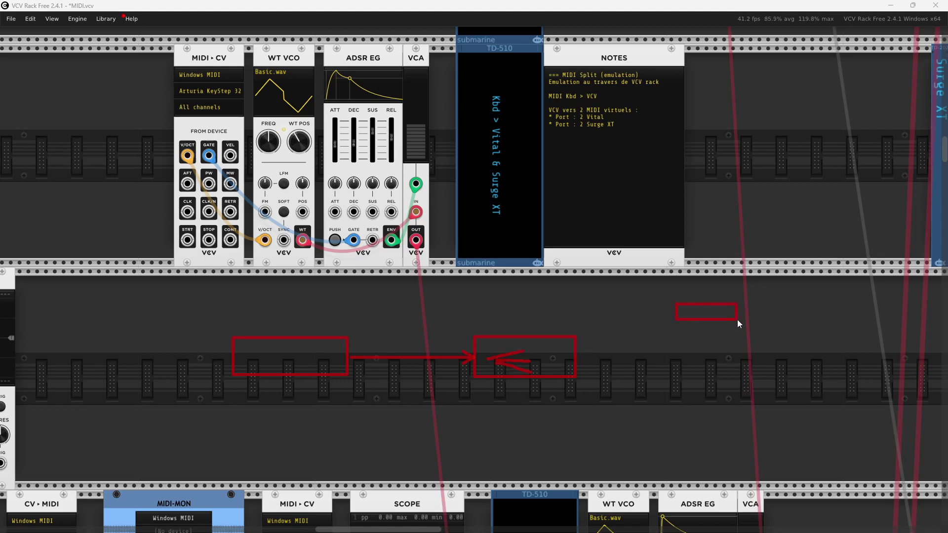
left_click_drag(678, 385, 784, 417)
left_click_drag(577, 368, 677, 392)
left_click_drag(854, 395, 924, 422)
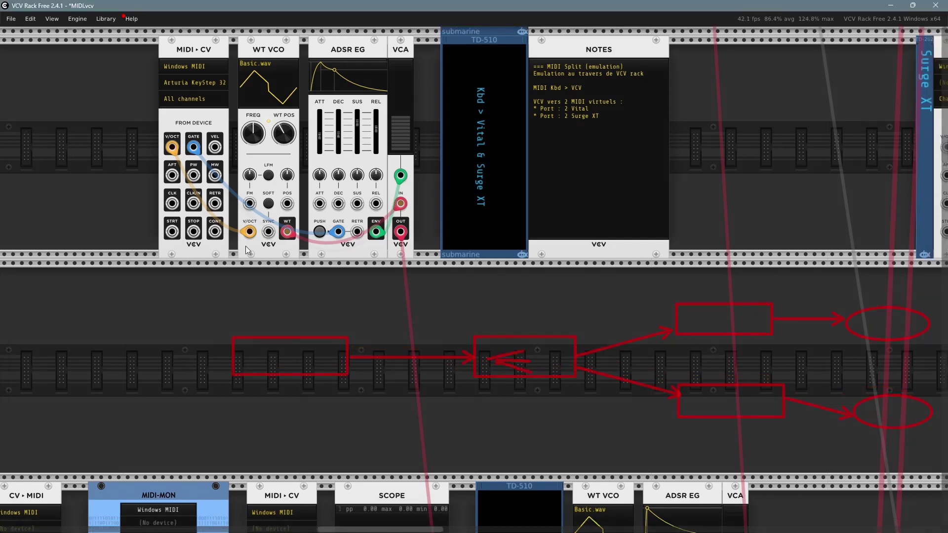
- Add stoermelder's MIDI-PLUG module to the empty row below the keyboard-driven voice
right_click(371, 319)
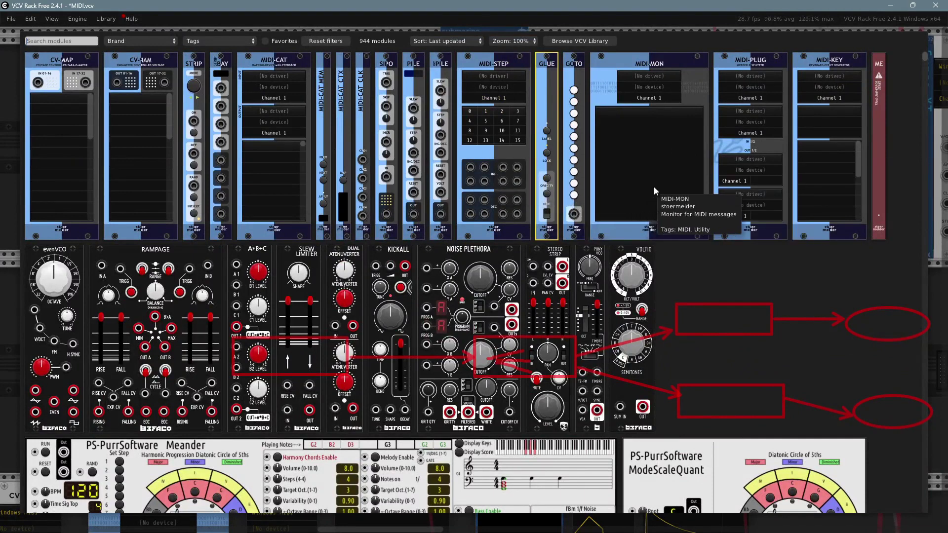
left_click(751, 91)
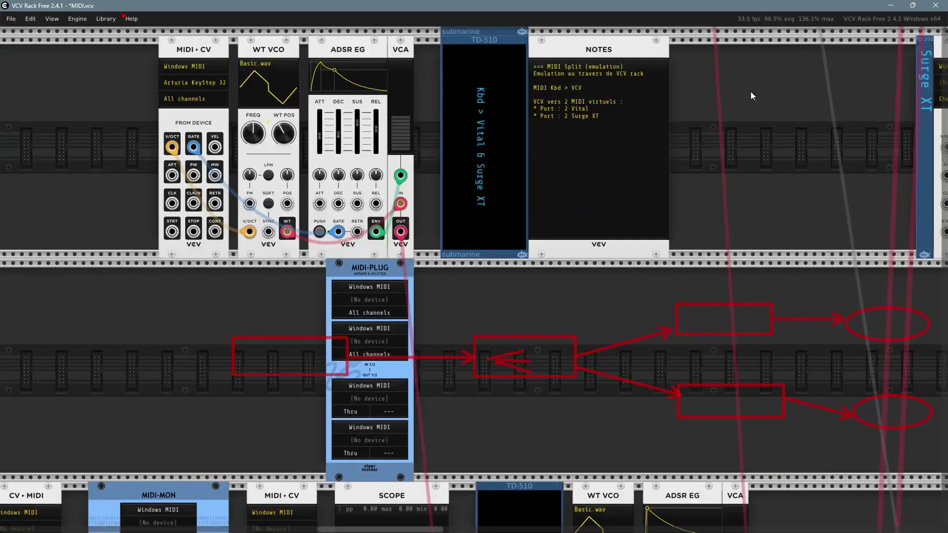
- View the plugin information of the MIDI-PLUG module and close it again
scroll(374, 466, "up", 3)
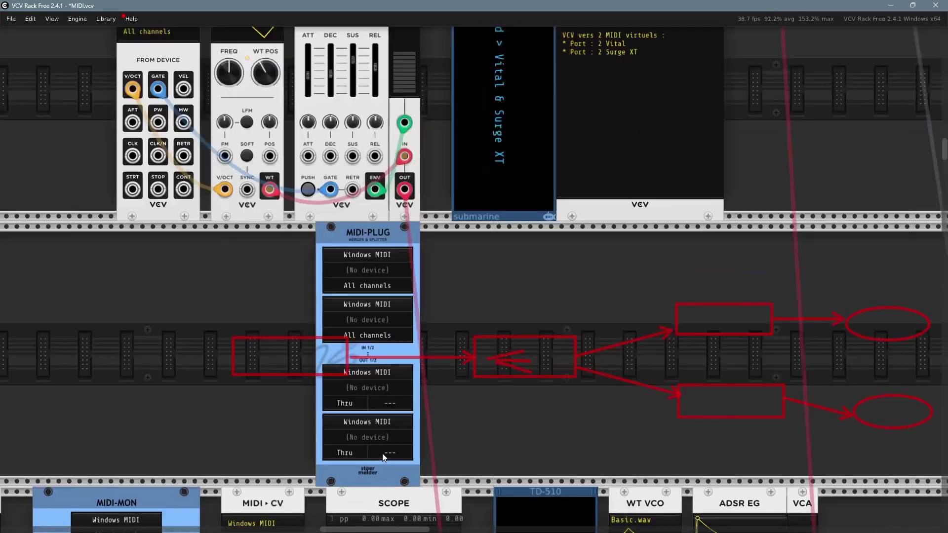
scroll(373, 443, "up", 1)
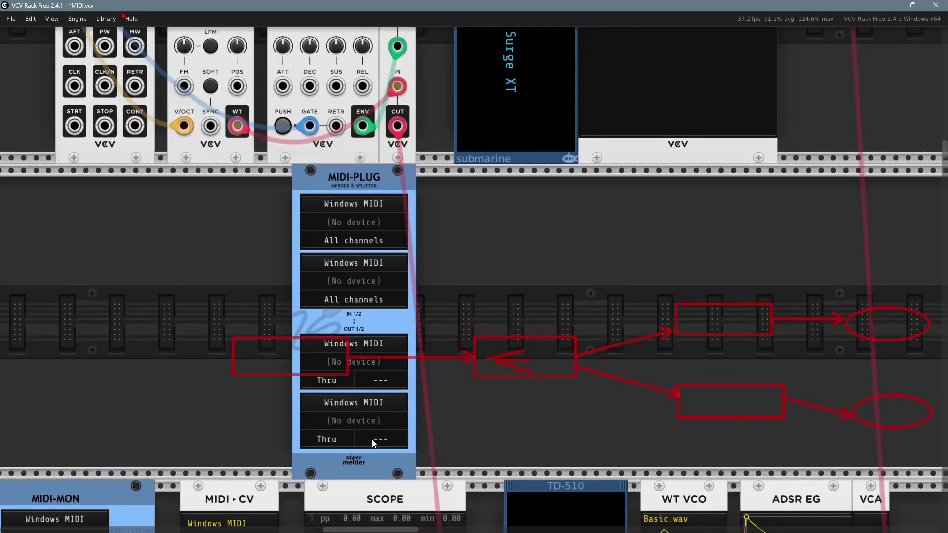
right_click(360, 180)
mouse_move(409, 209)
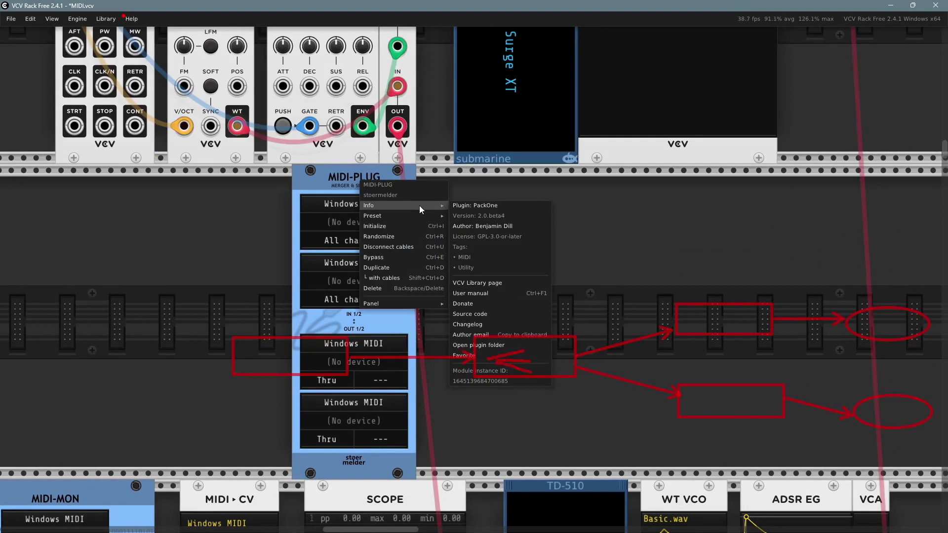
left_click(221, 327)
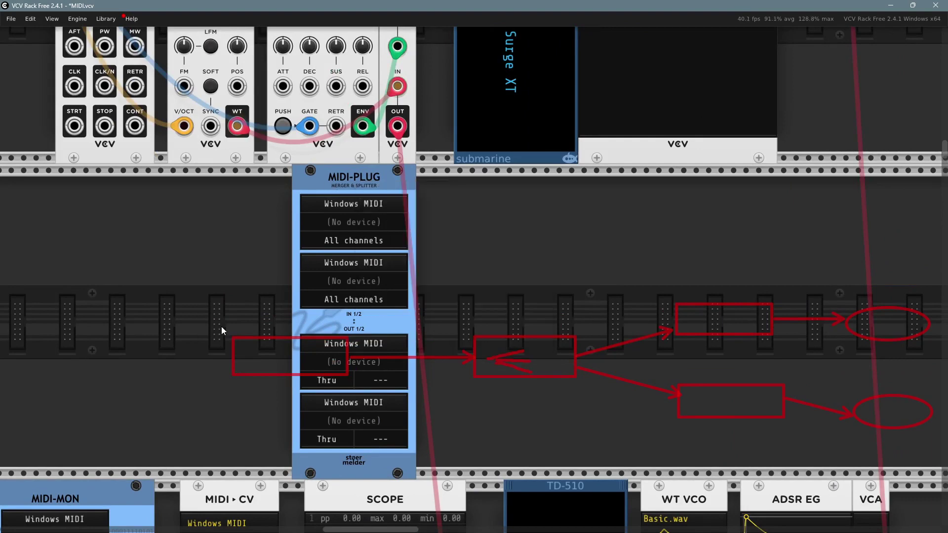
- Set the second input device of MIDI-PLUG to Arturia KeyStep 32 2
mouse_move(275, 413)
left_mouse_down()
mouse_move(330, 351)
mouse_move(324, 319)
left_mouse_up()
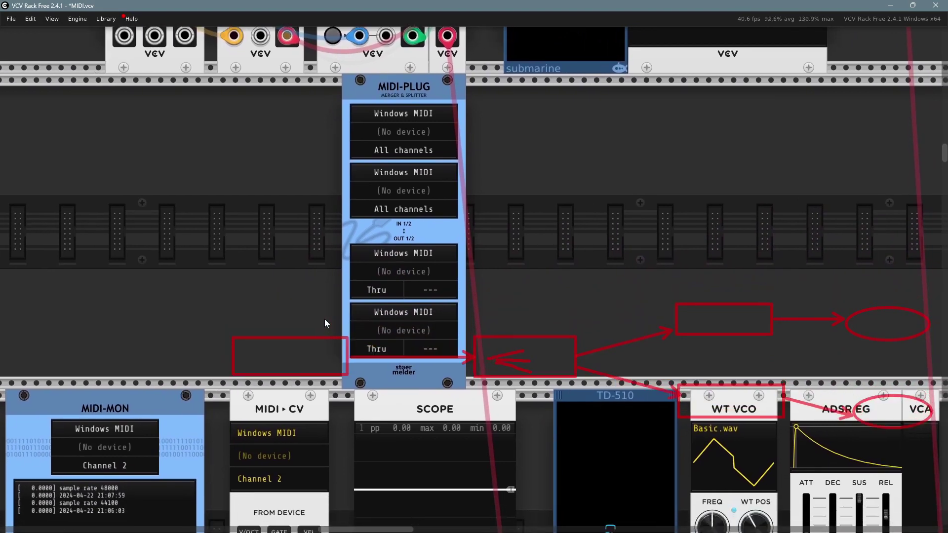
left_click(408, 191)
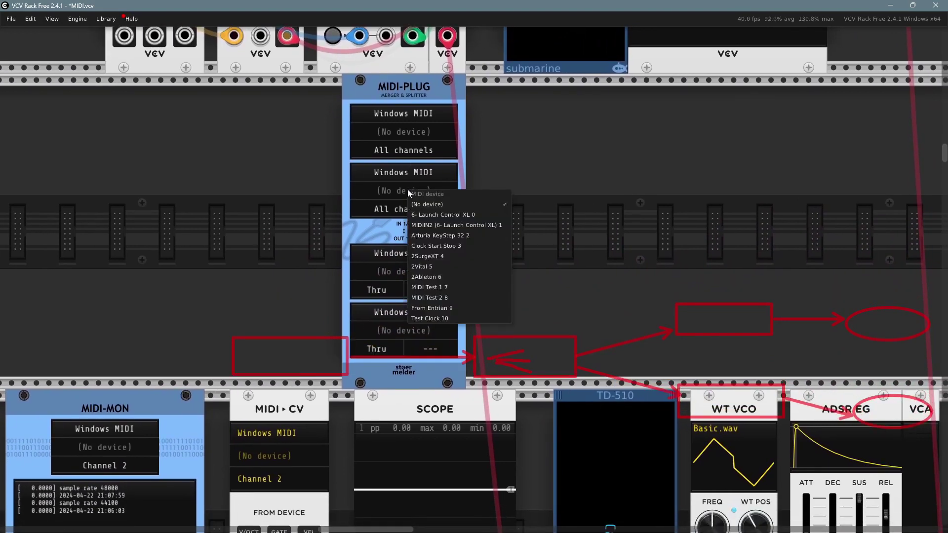
left_click(439, 235)
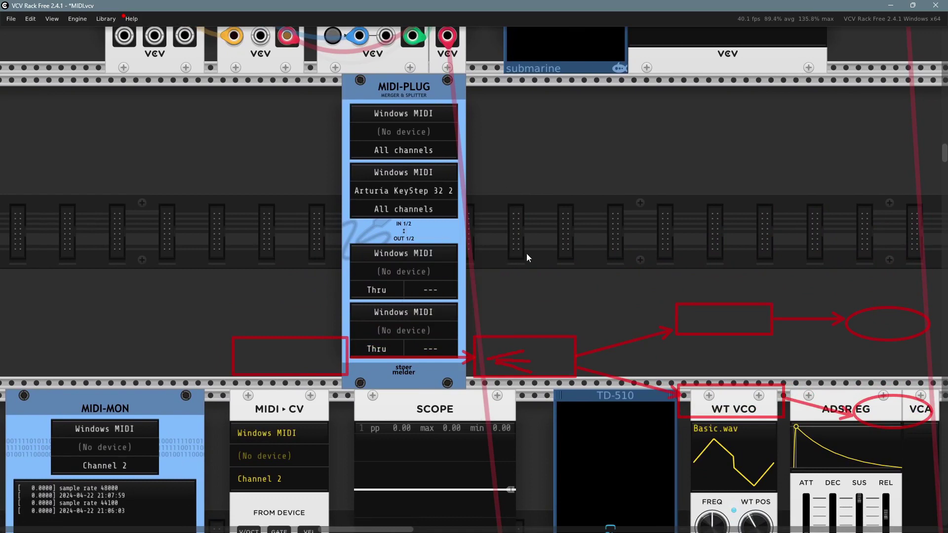
- Examine the channel options and the available MIDI devices for MIDI-PLUG's first output without changing them
scroll(523, 227, "down", 2)
scroll(523, 227, "right", 1)
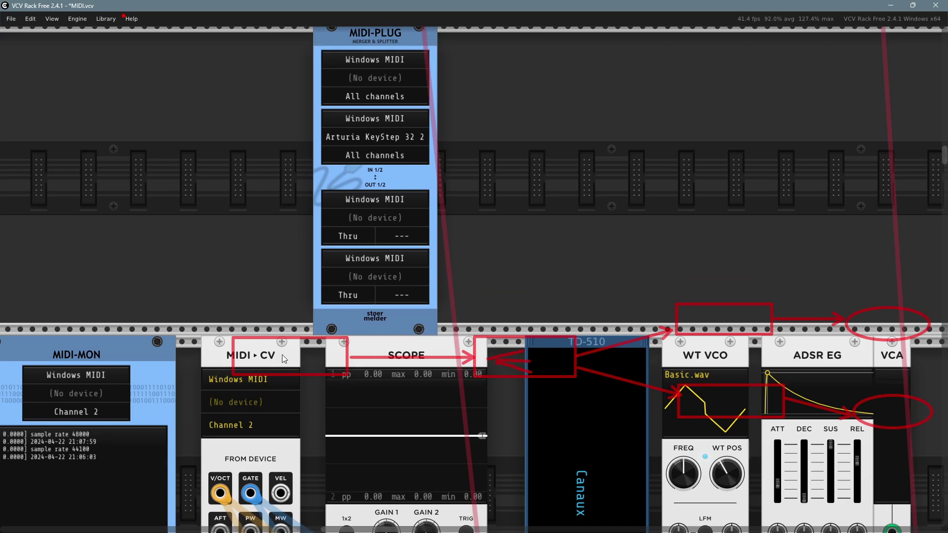
left_click_drag(541, 154, 423, 208)
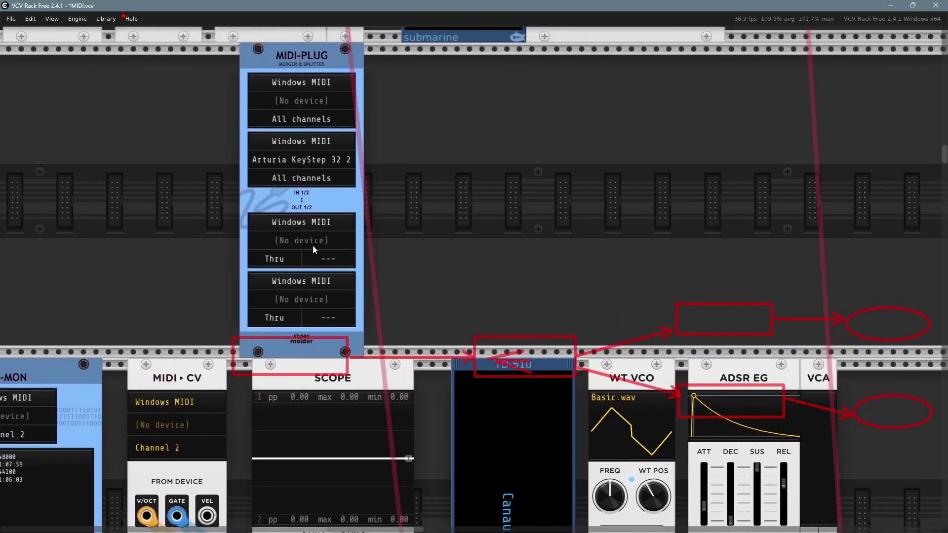
left_click(273, 260)
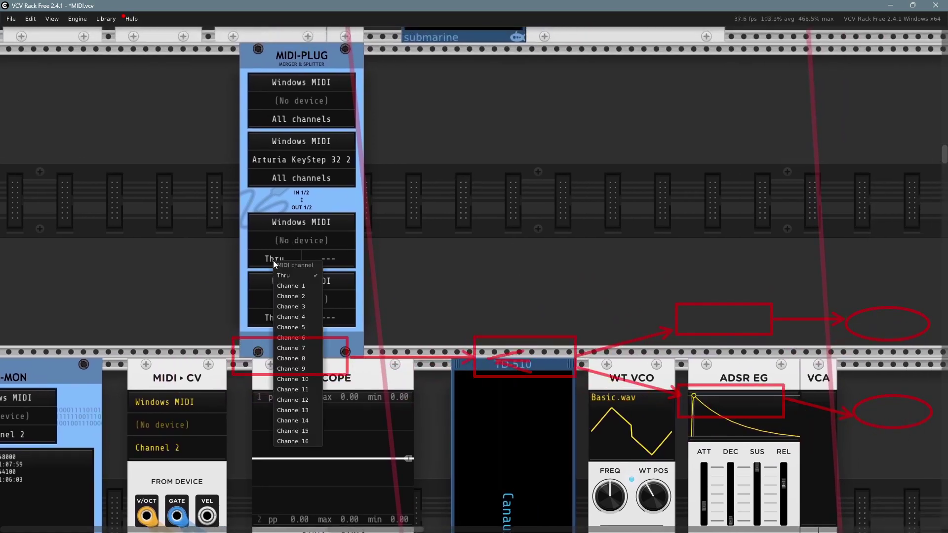
left_click(274, 260)
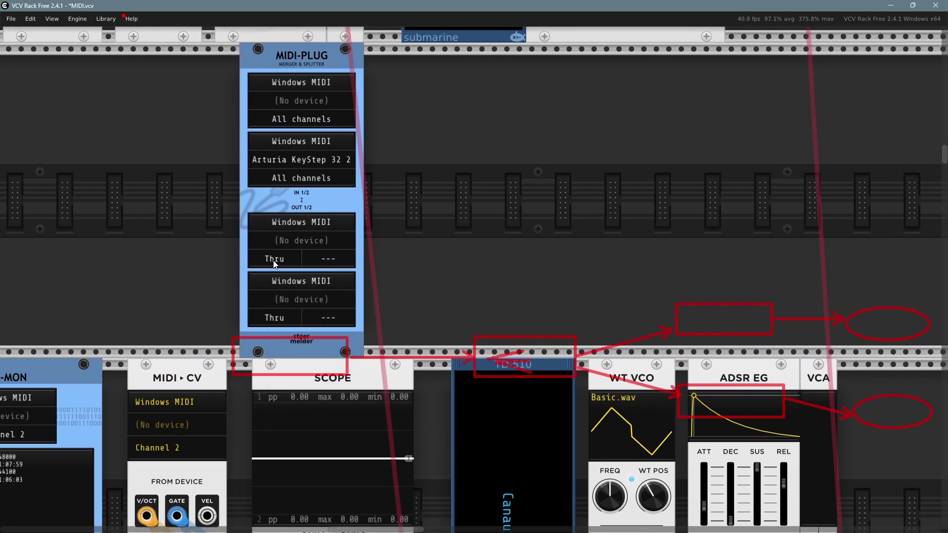
left_click(296, 241)
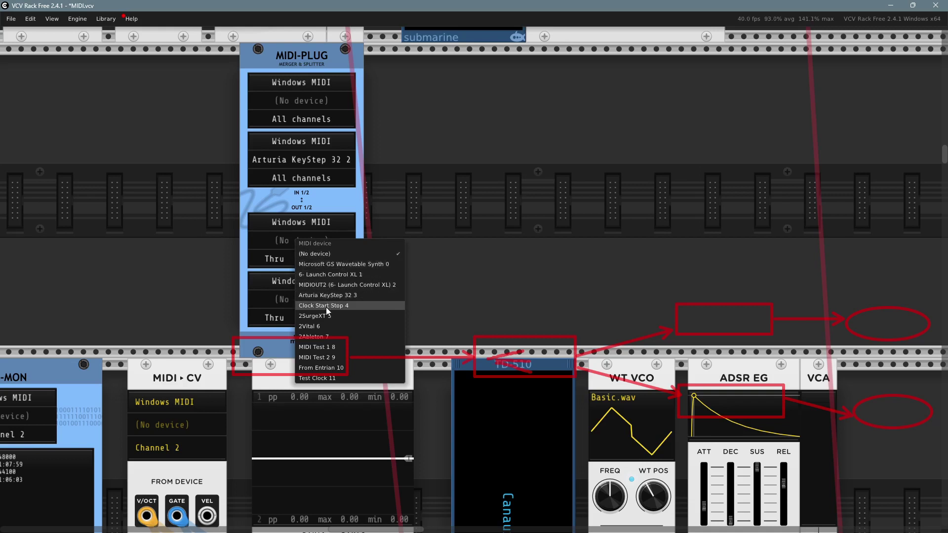
left_click(524, 247)
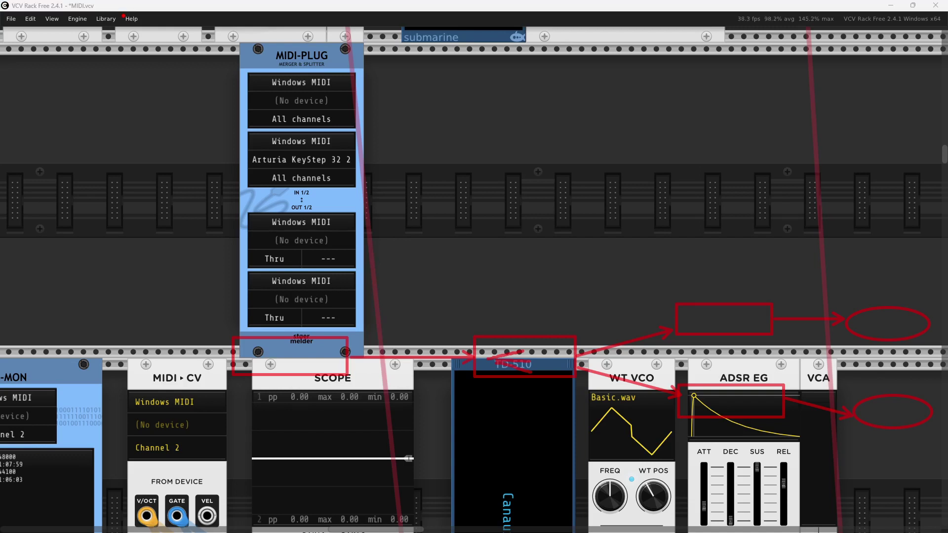
- Bring the loopMIDI window into view, point out the virtual ports 2Vital and 2SurgeXT, and move the window away
left_click_drag(0, 168, 488, 105)
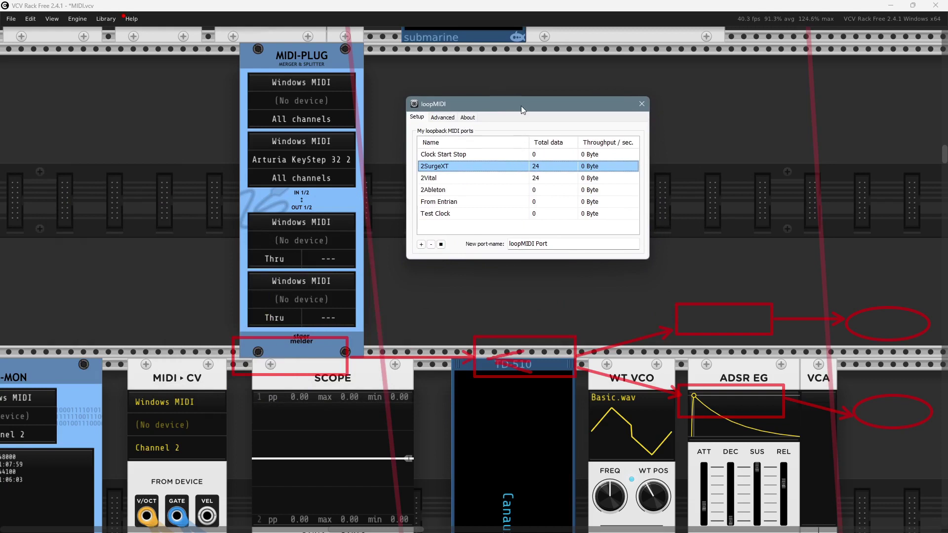
left_click_drag(520, 105, 535, 117)
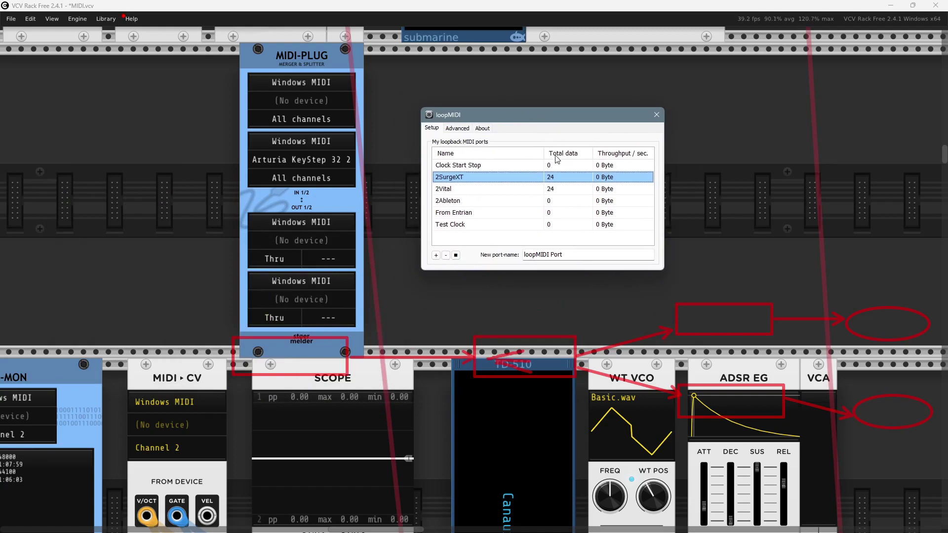
left_click(452, 189)
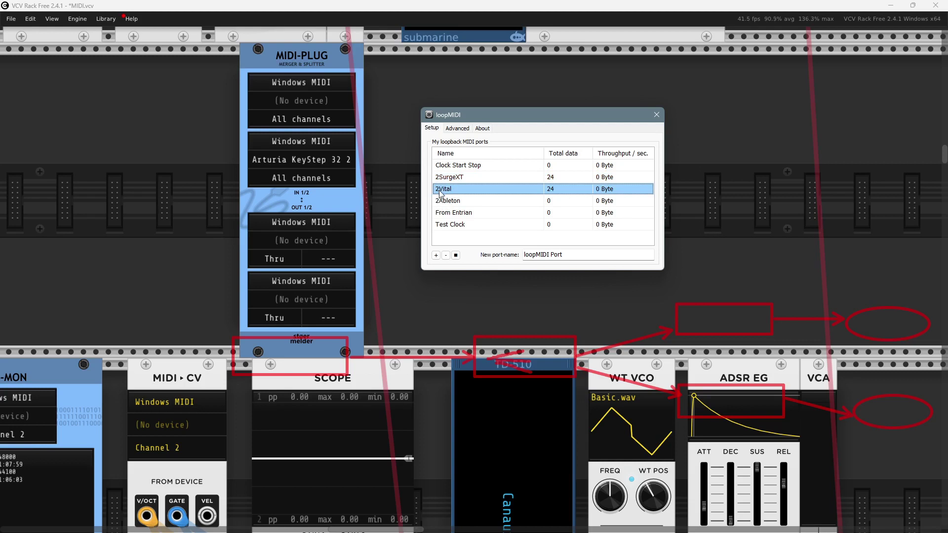
left_click(445, 178)
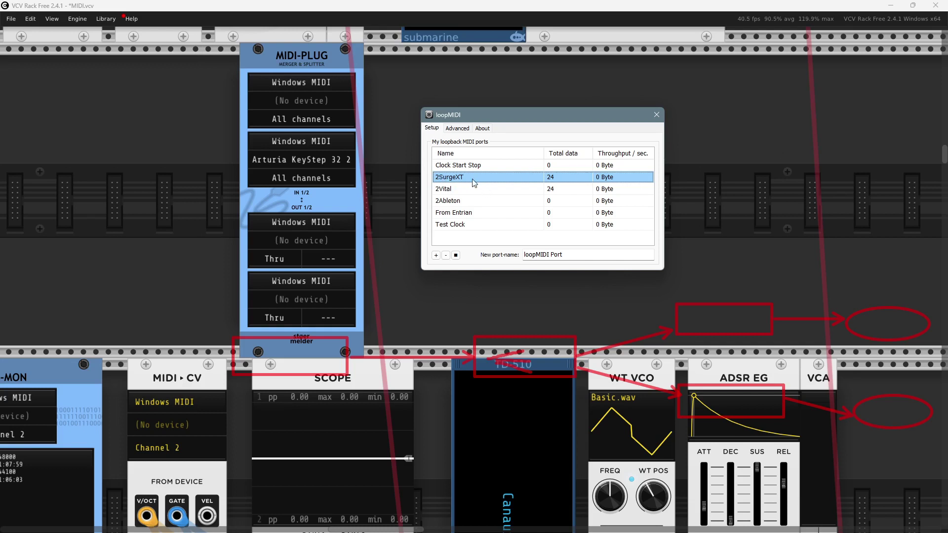
left_click(446, 190)
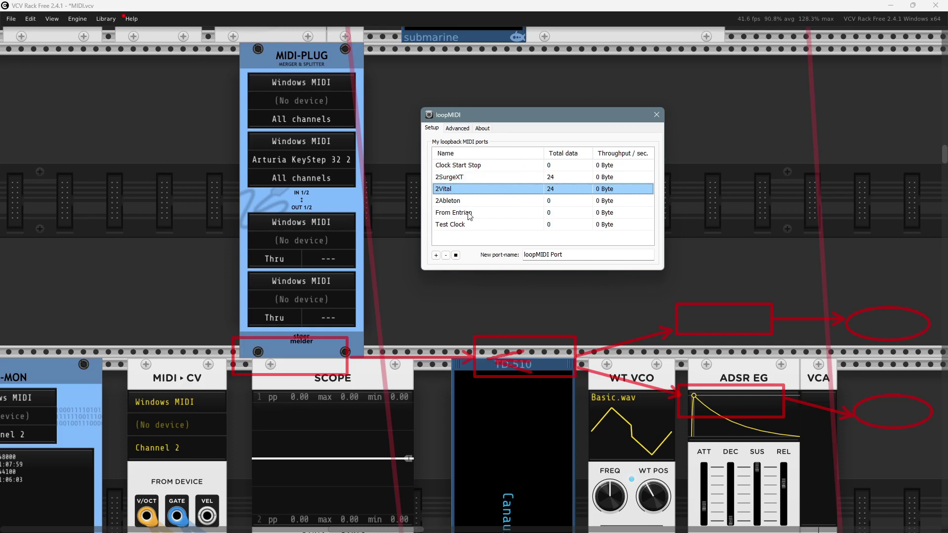
left_click_drag(533, 118, 331, 532)
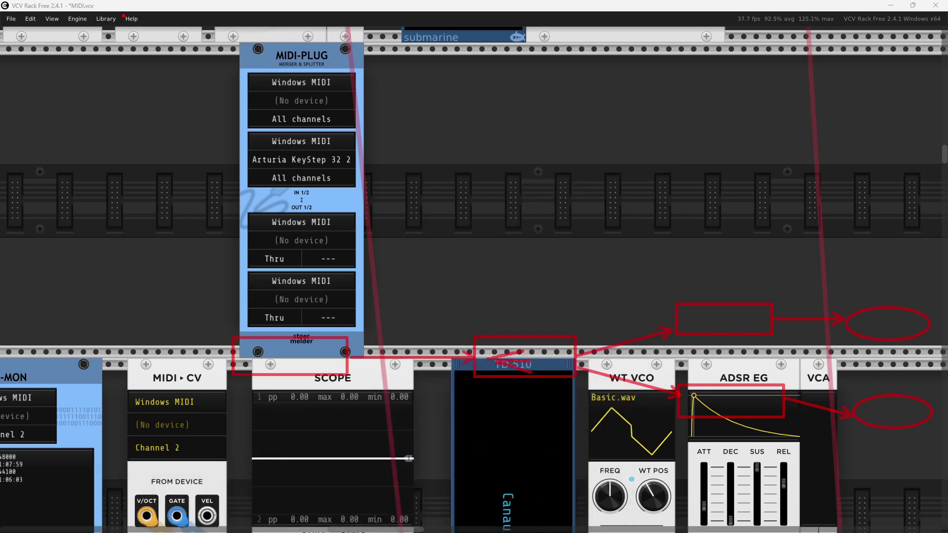
- Set MIDI-PLUG's first output device to 2Vital 6 and its second output device to 2SurgeXT 5
left_click_drag(424, 212, 525, 198)
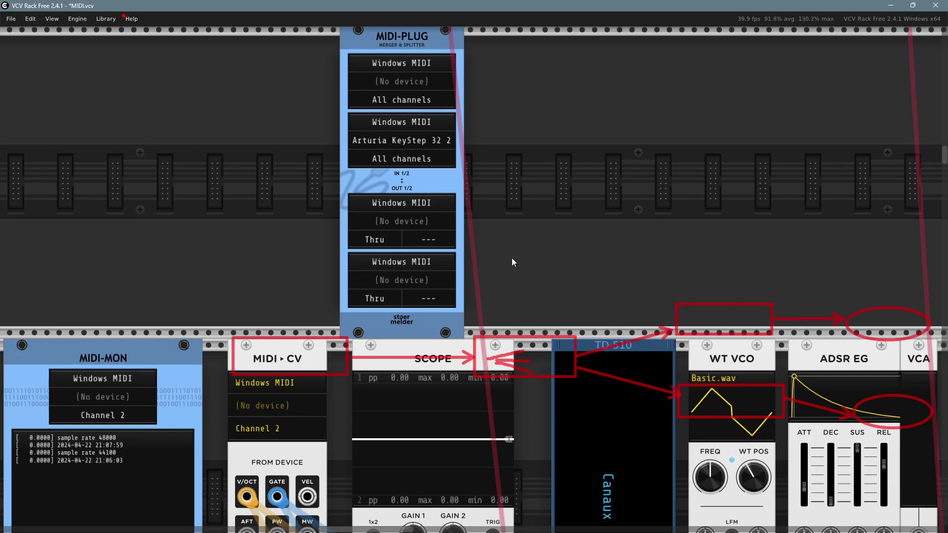
left_click(405, 225)
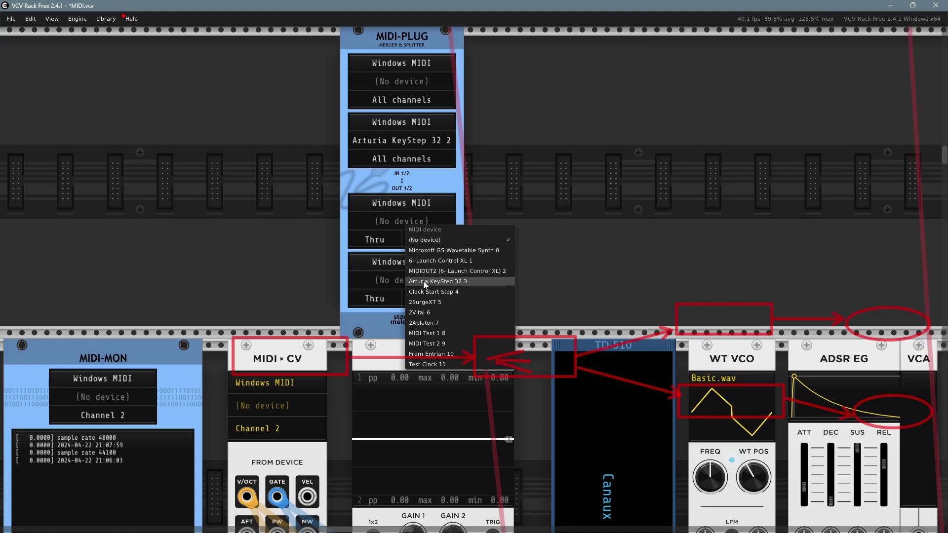
left_click(431, 312)
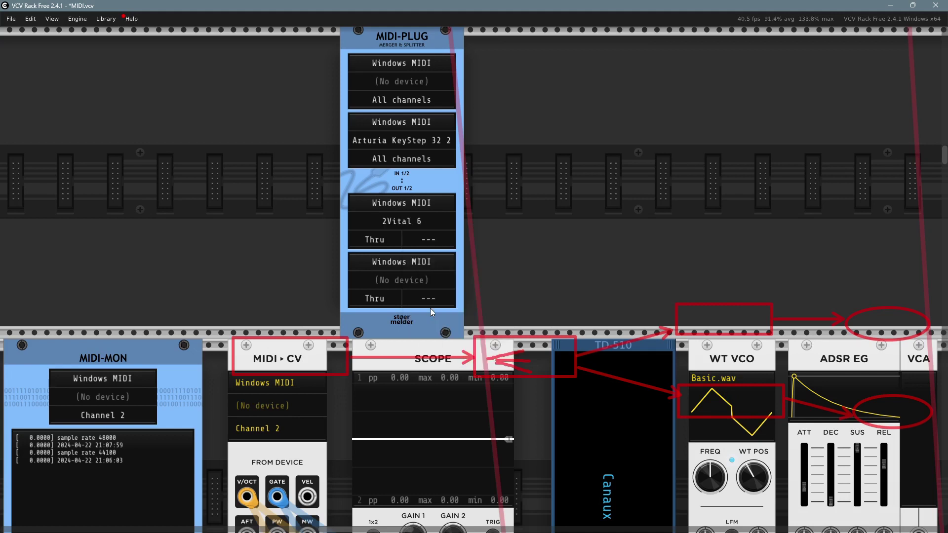
left_click(402, 286)
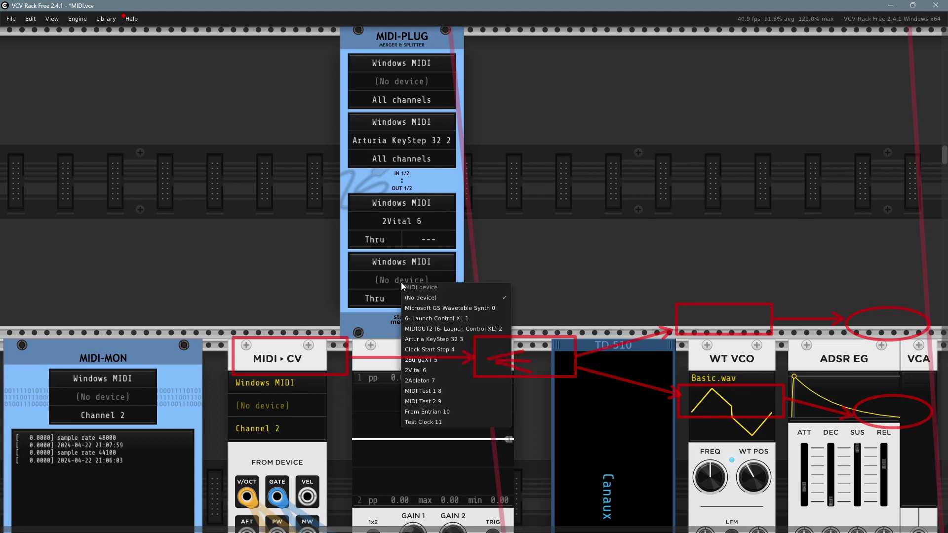
left_click(427, 359)
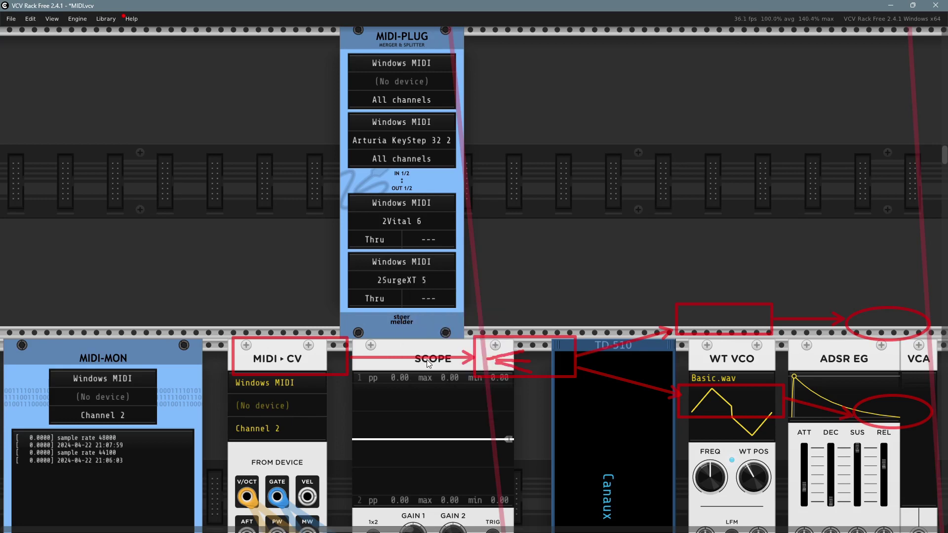
scroll(553, 247, "down", 2)
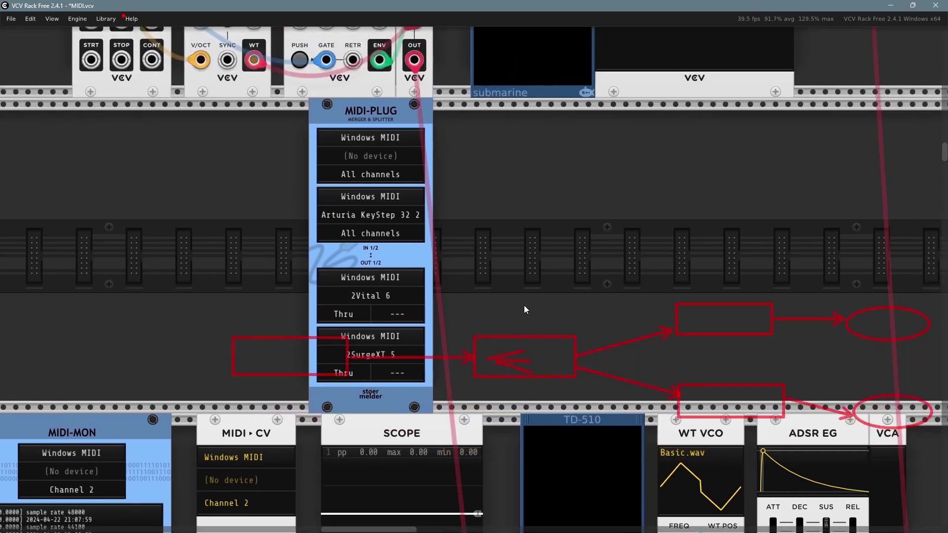
scroll(192, 182, "up", 2)
scroll(194, 259, "down", 2)
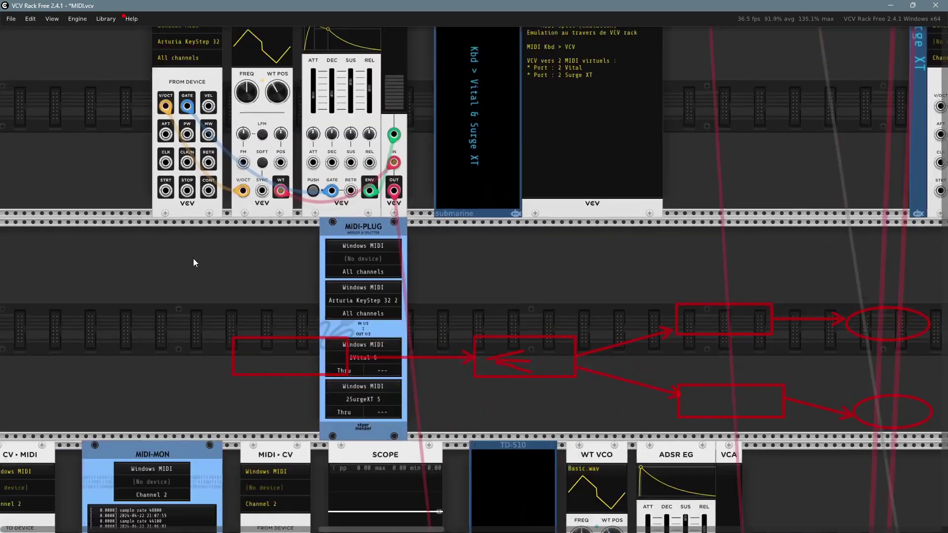
scroll(201, 298, "up", 1)
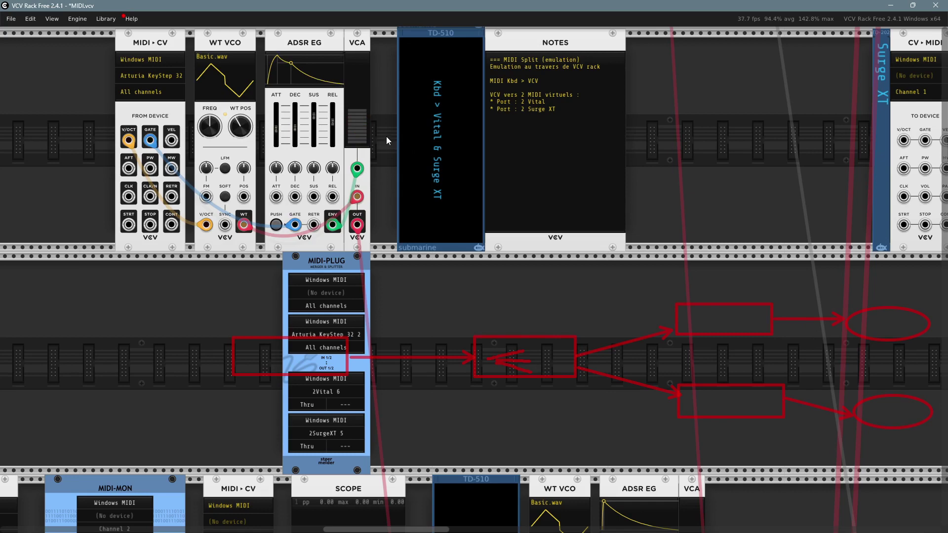
left_click_drag(381, 143, 398, 185)
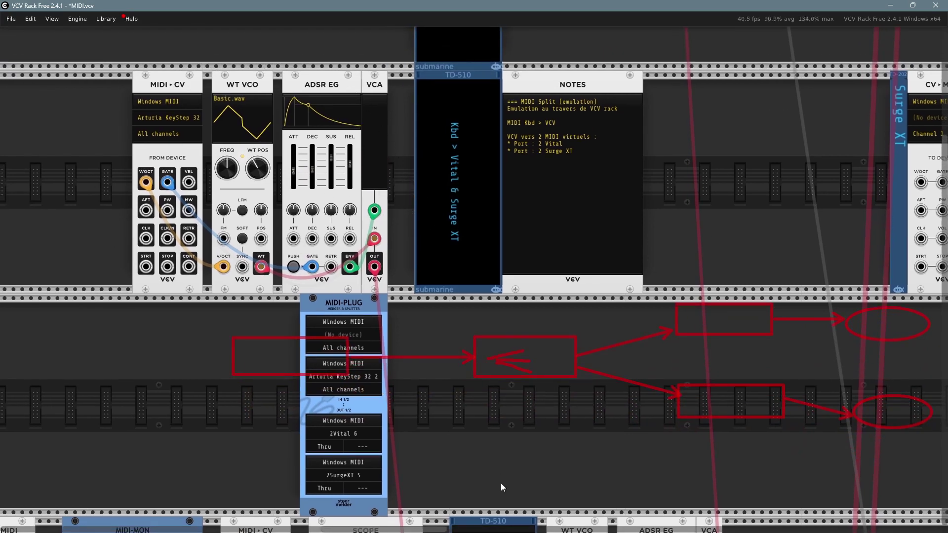
left_click_drag(464, 445, 453, 428)
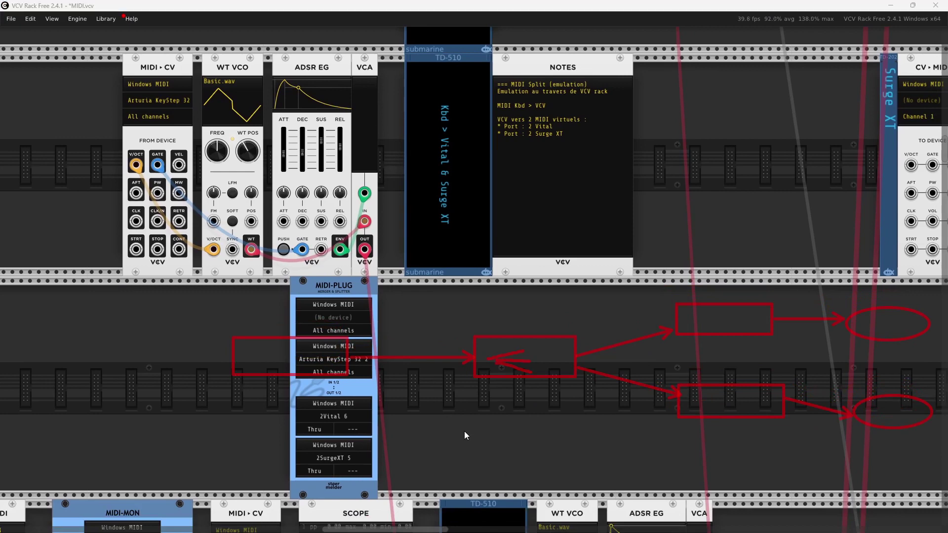
- Switch to Vital, enable 2Vital as a MIDI input, close the settings, and return to the MIDI-PLUG row in VCV Rack
key("alt+Tab")
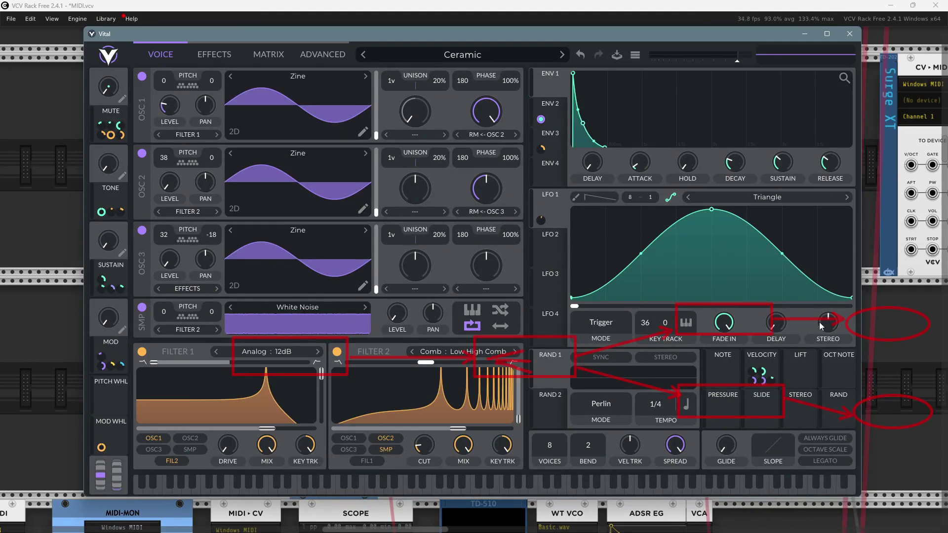
left_click(115, 64)
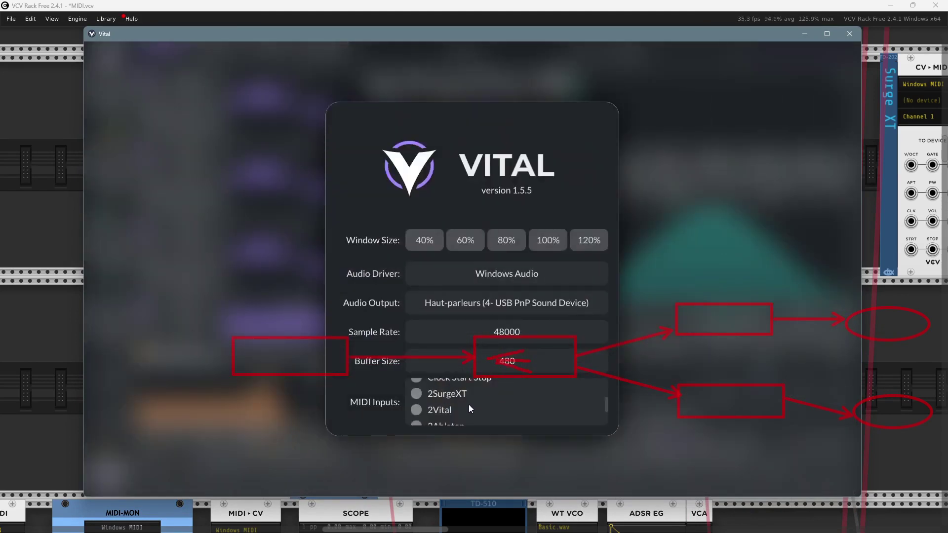
scroll(469, 404, "down", 3)
scroll(469, 404, "up", 2)
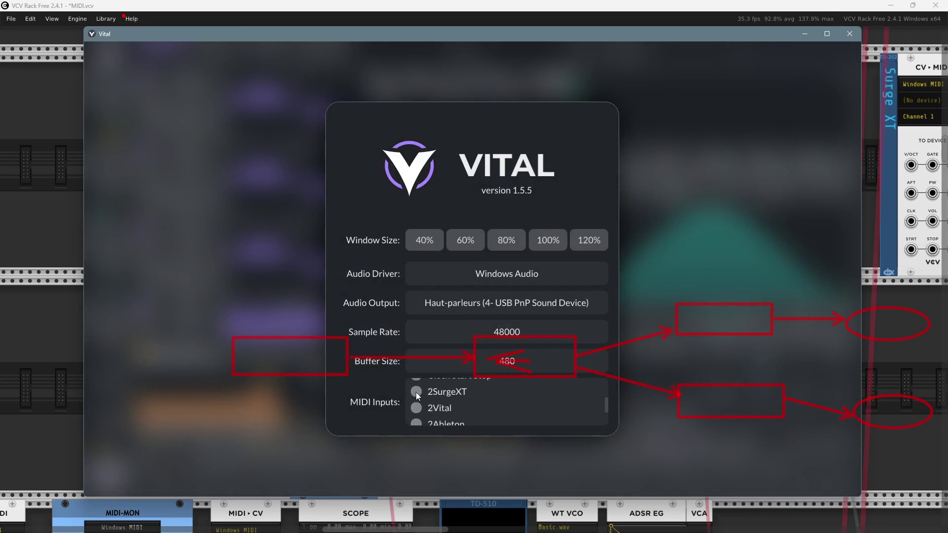
left_click(416, 408)
left_click(238, 269)
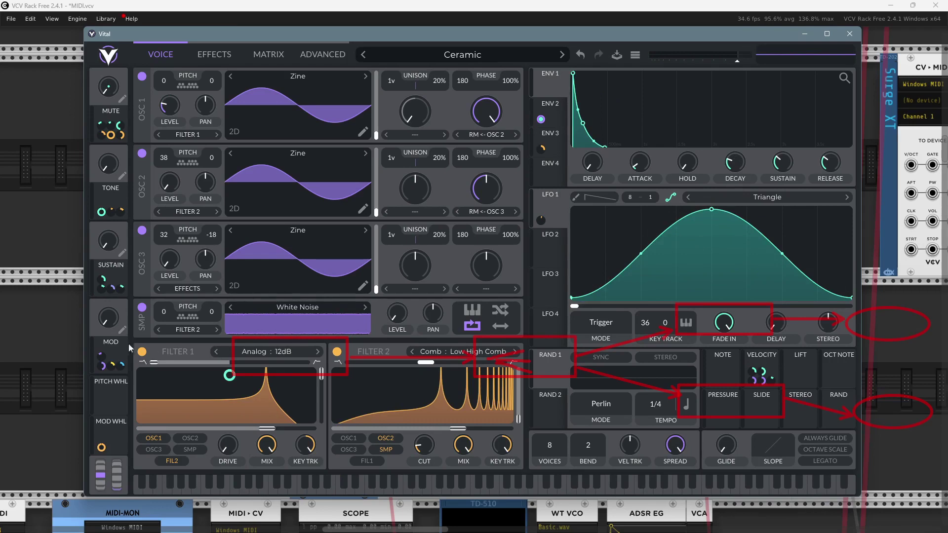
left_click(54, 337)
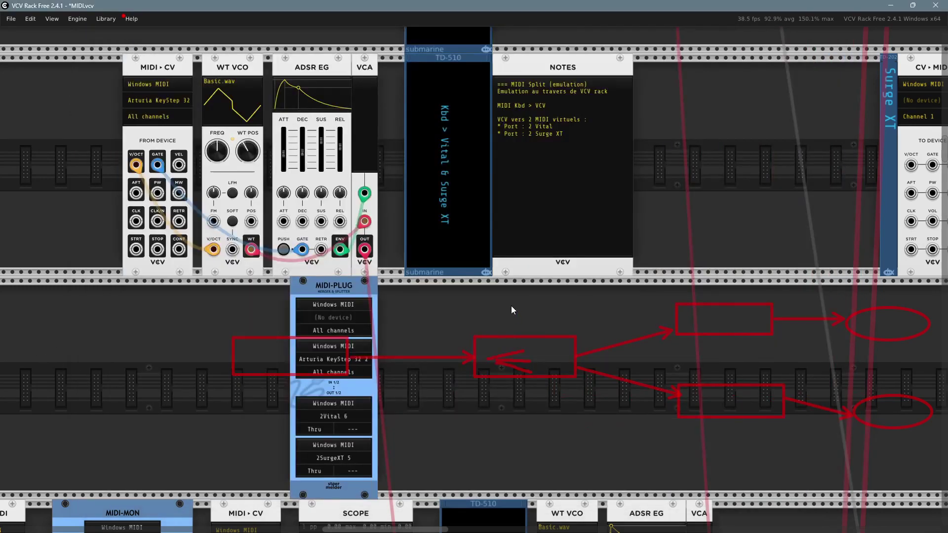
scroll(416, 320, "up", 1)
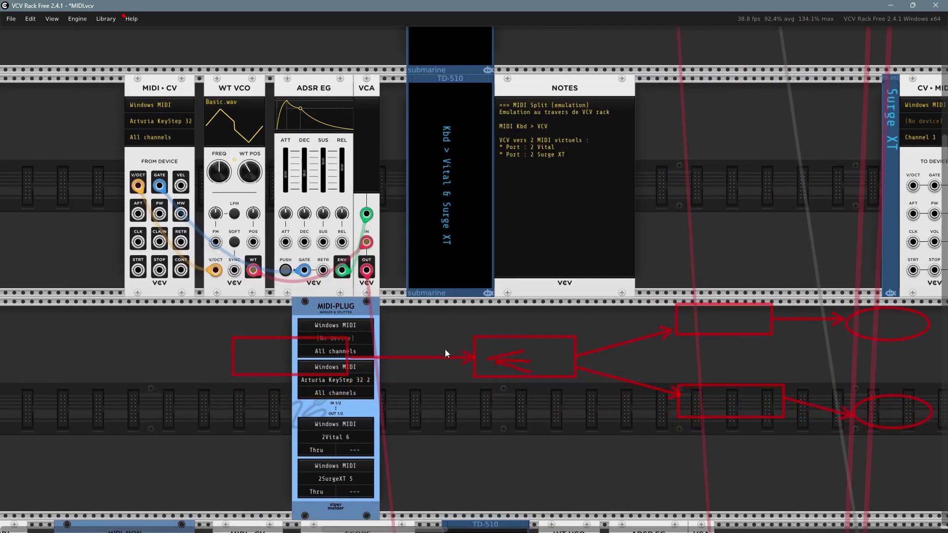
left_click_drag(434, 400, 421, 377)
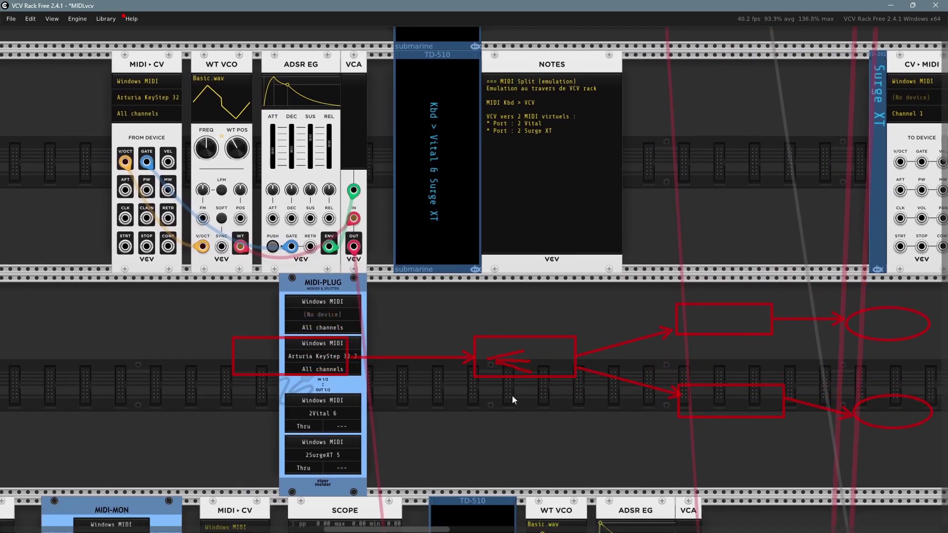
left_click_drag(467, 398, 321, 399)
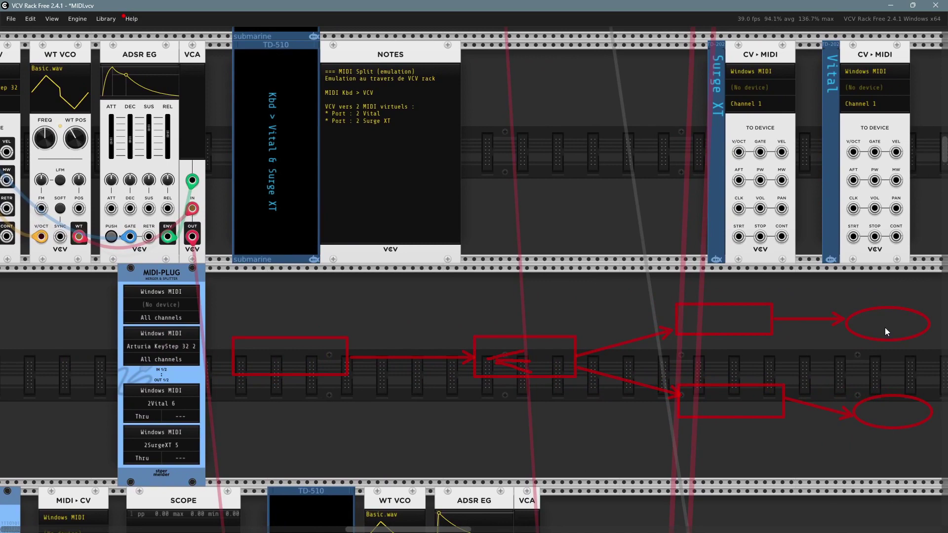
mouse_move(884, 327)
left_mouse_down()
mouse_move(787, 330)
mouse_move(877, 322)
left_mouse_up()
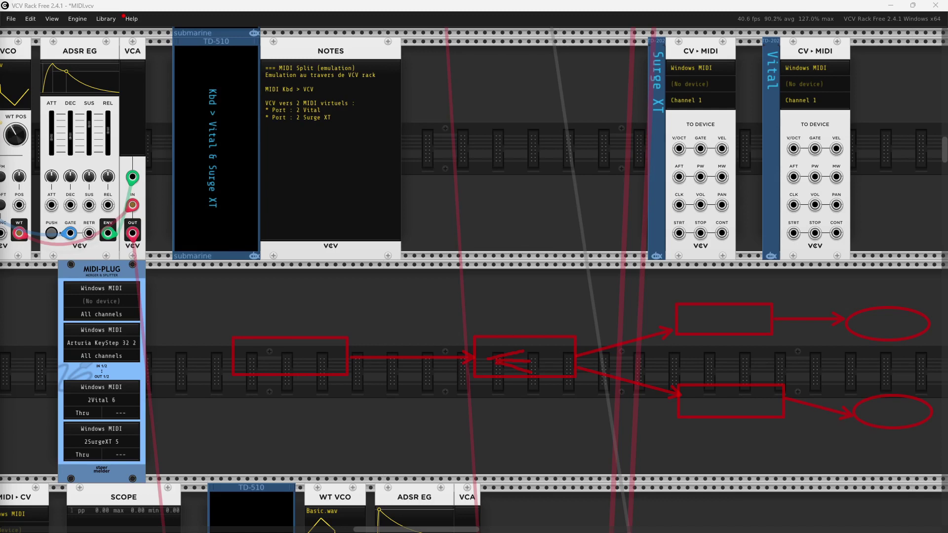
left_click(532, 301)
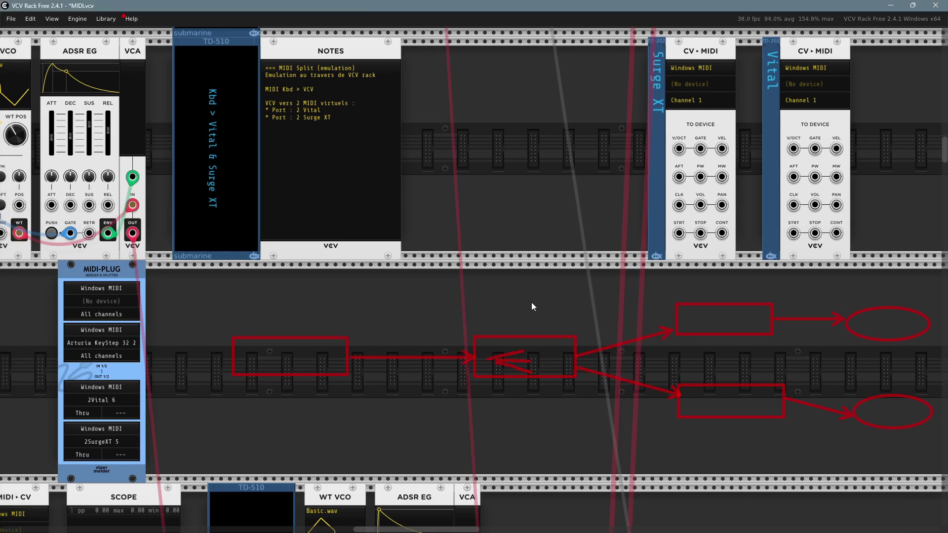
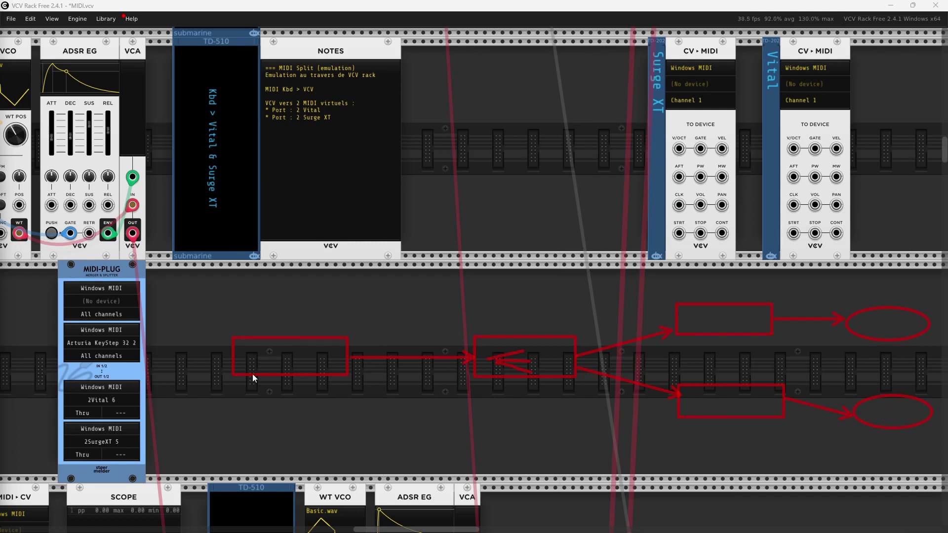
left_click_drag(171, 354, 184, 348)
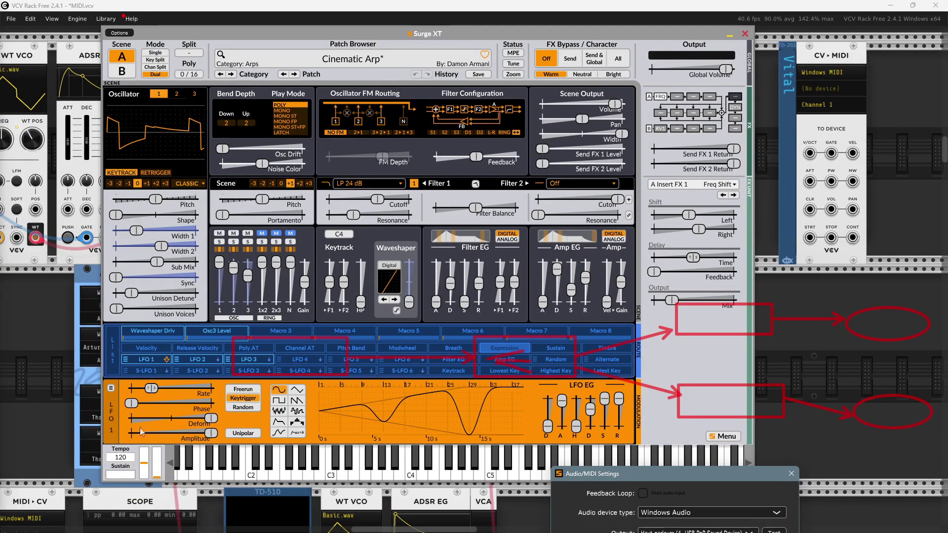
- Switch to Surge XT, enable 2SurgeXT as an active MIDI input in its audio/MIDI settings, and close the settings
left_click_drag(701, 473, 680, 470)
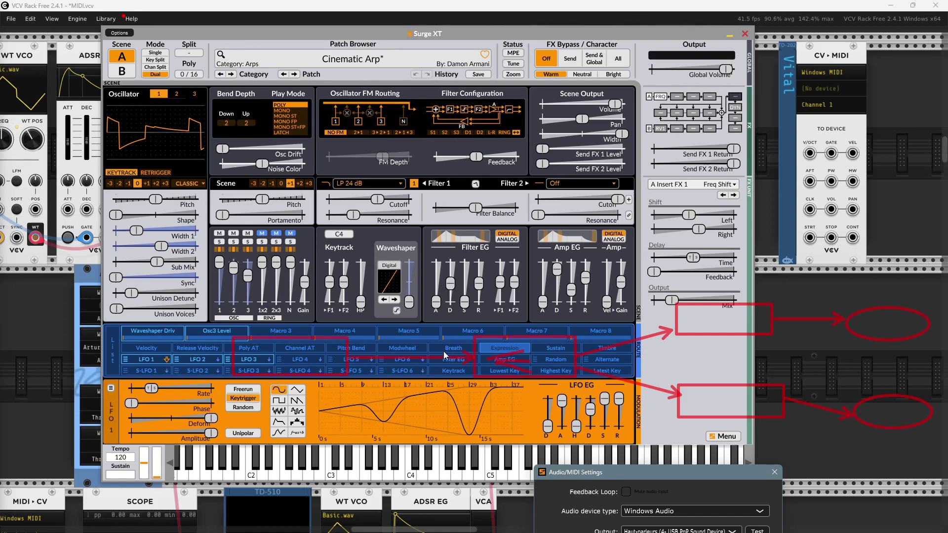
left_click_drag(688, 472, 597, 191)
left_click(684, 190)
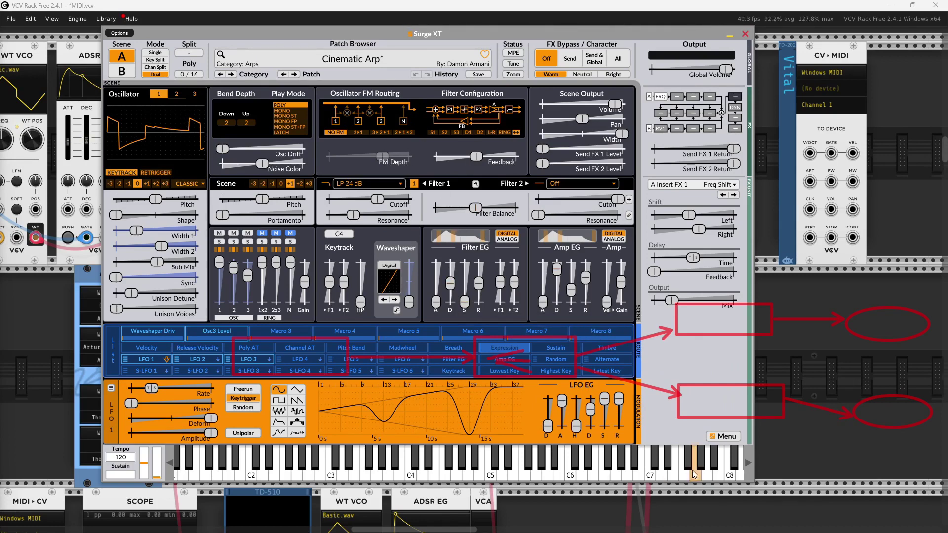
left_click(607, 476)
left_click(125, 35)
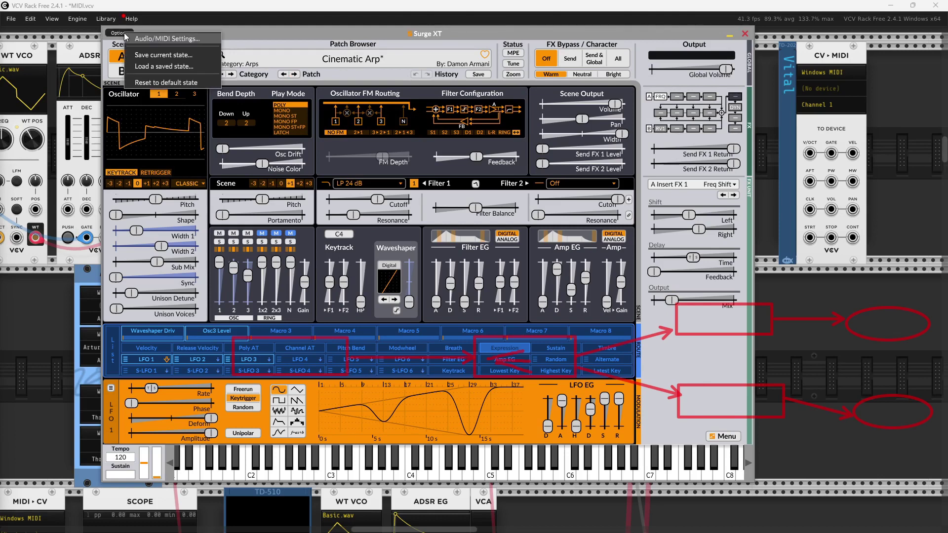
left_click(165, 38)
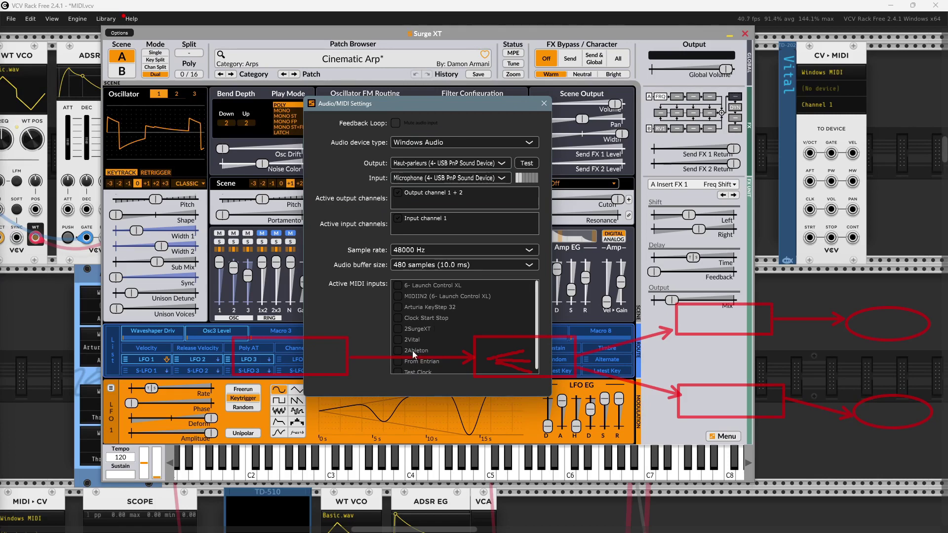
left_click(408, 329)
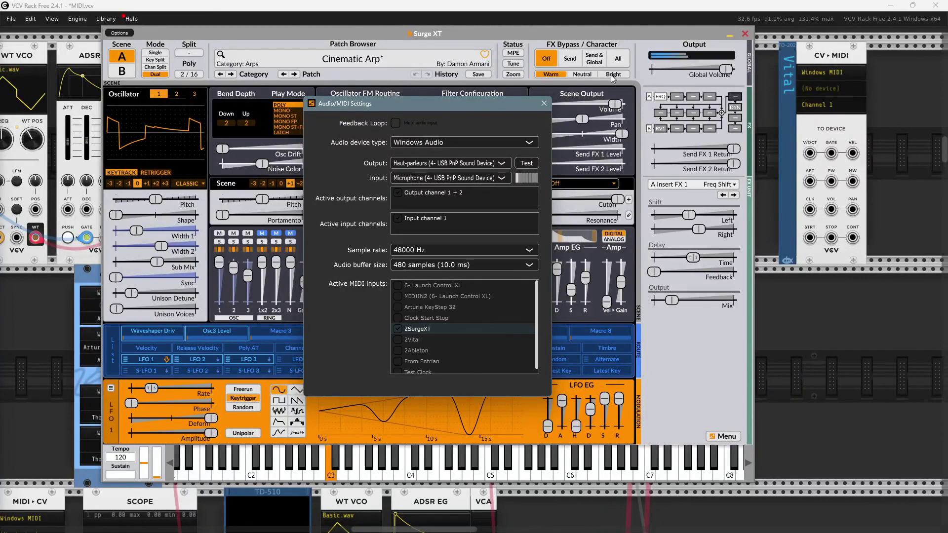
left_click(543, 103)
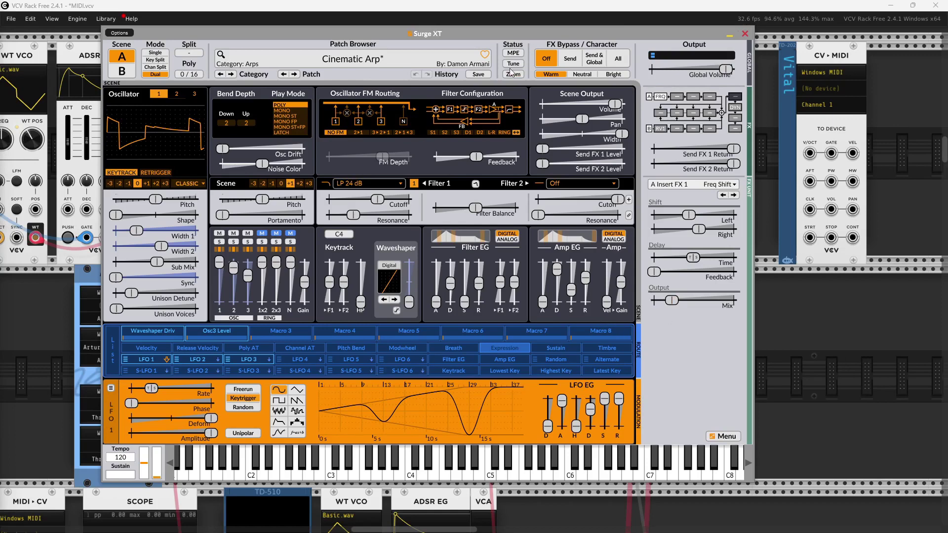
- Lower Surge XT's global volume slightly, then switch to Vital and lower its master output volume
mouse_move(452, 162)
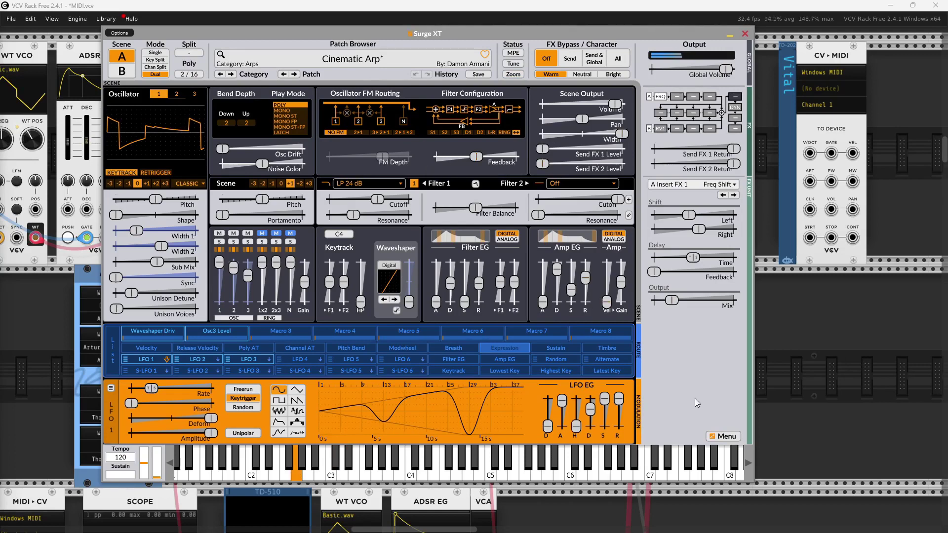
left_click_drag(726, 69, 724, 70)
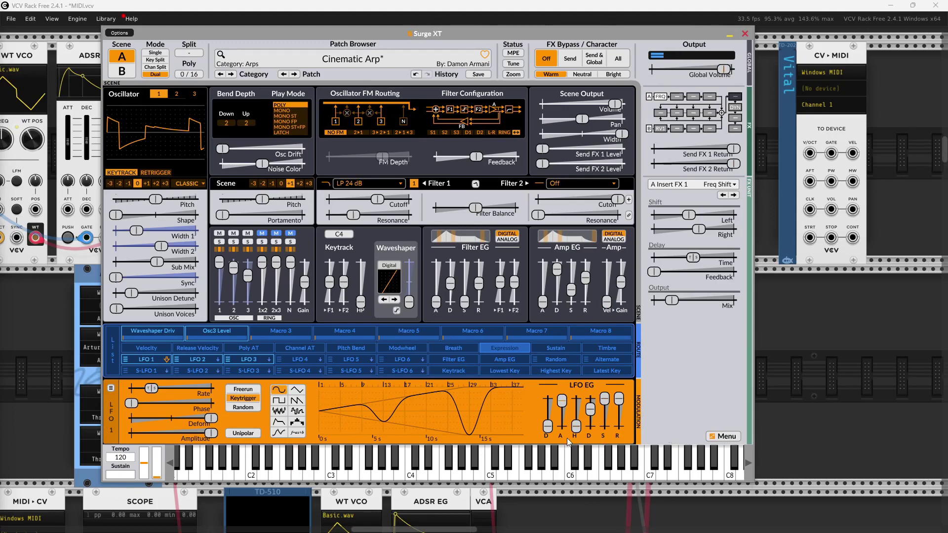
key("alt+Tab")
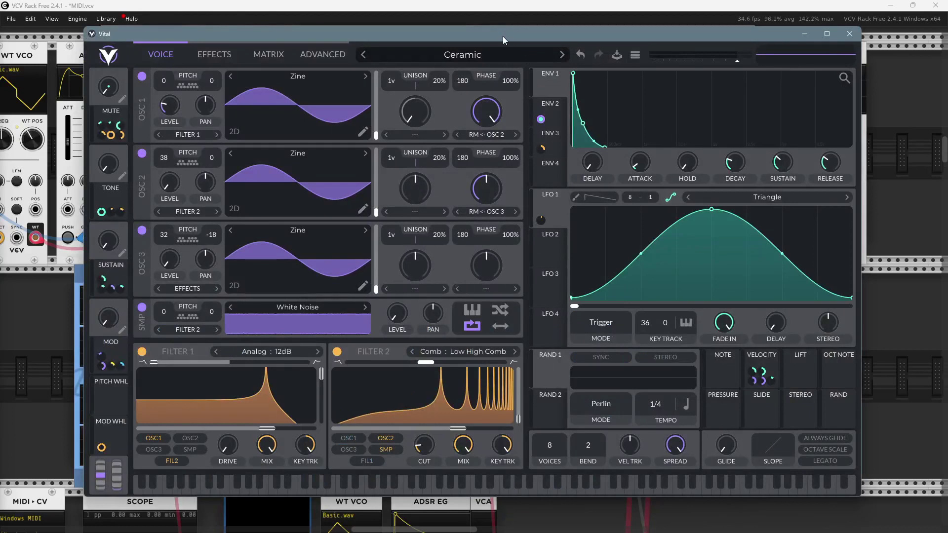
mouse_move(503, 37)
left_mouse_down()
mouse_move(505, 46)
mouse_move(472, 35)
mouse_move(490, 46)
left_mouse_up()
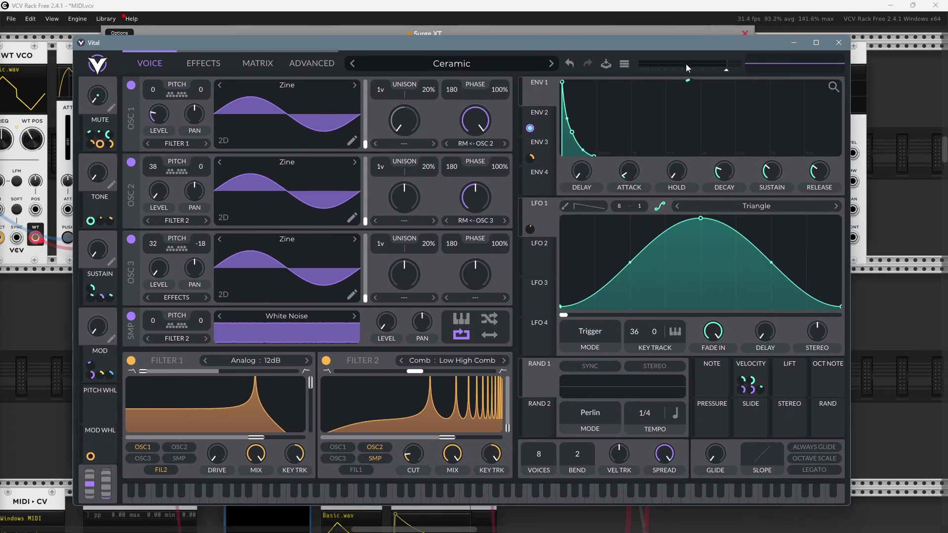
left_click_drag(726, 71, 717, 70)
- In VCV Rack set the VCA level to 35.1%, then fine-tune Vital's master volume and minimize its window
left_click(37, 337)
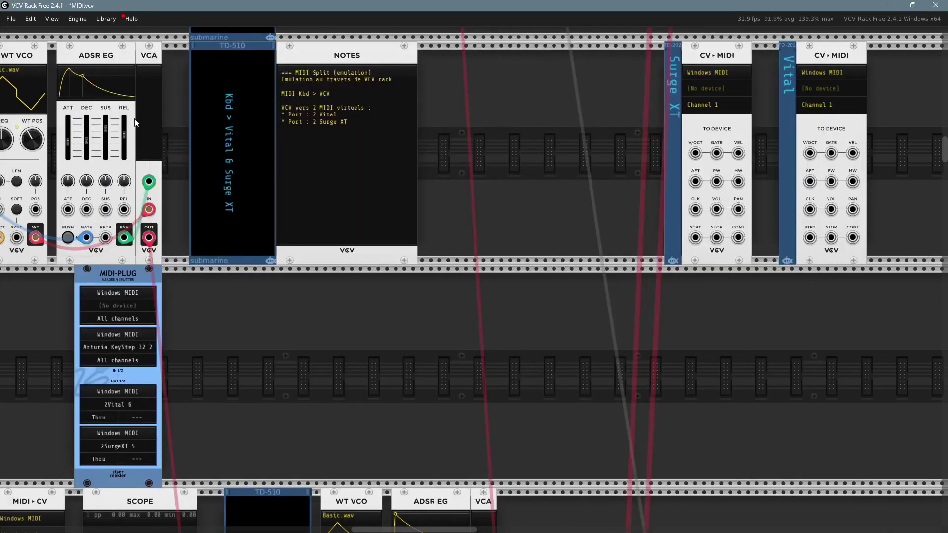
left_click_drag(147, 132, 147, 113)
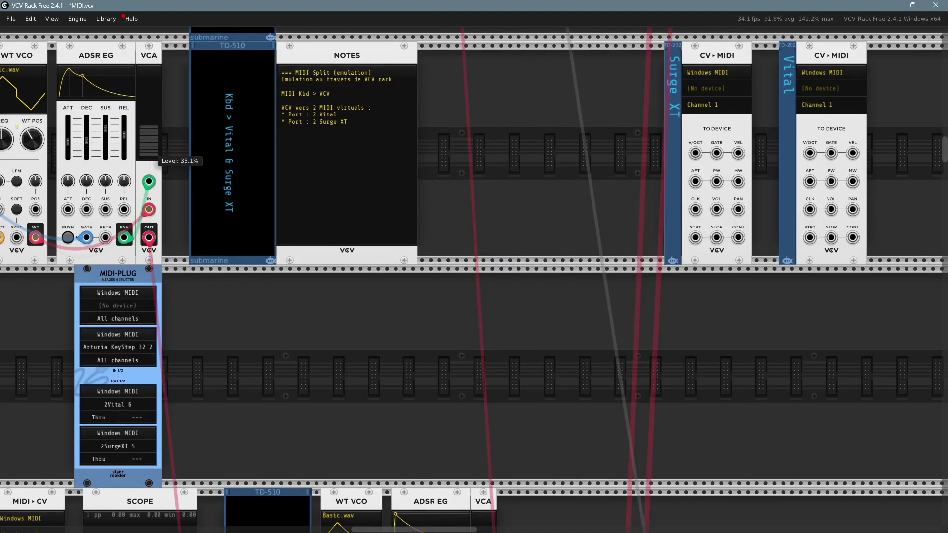
key("alt+Tab")
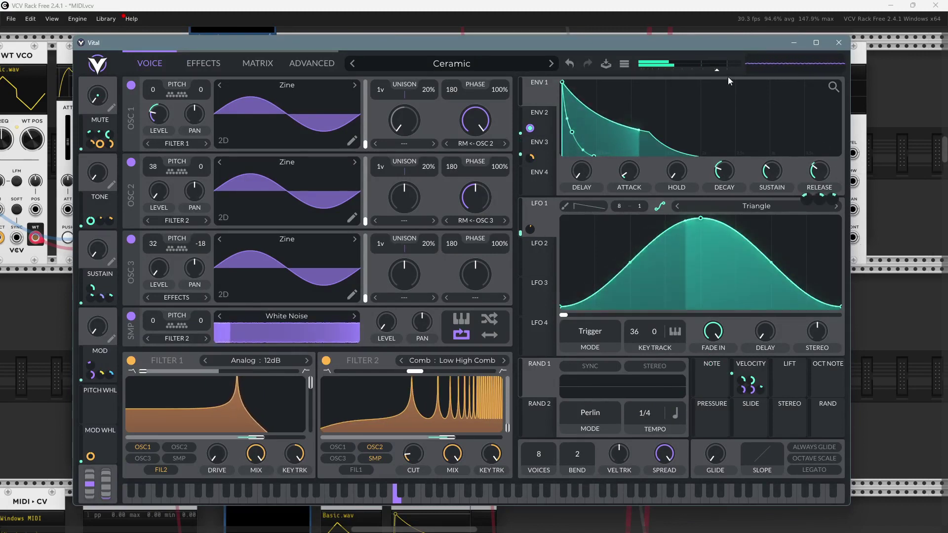
mouse_move(715, 70)
left_mouse_down()
mouse_move(691, 72)
mouse_move(716, 72)
left_mouse_up()
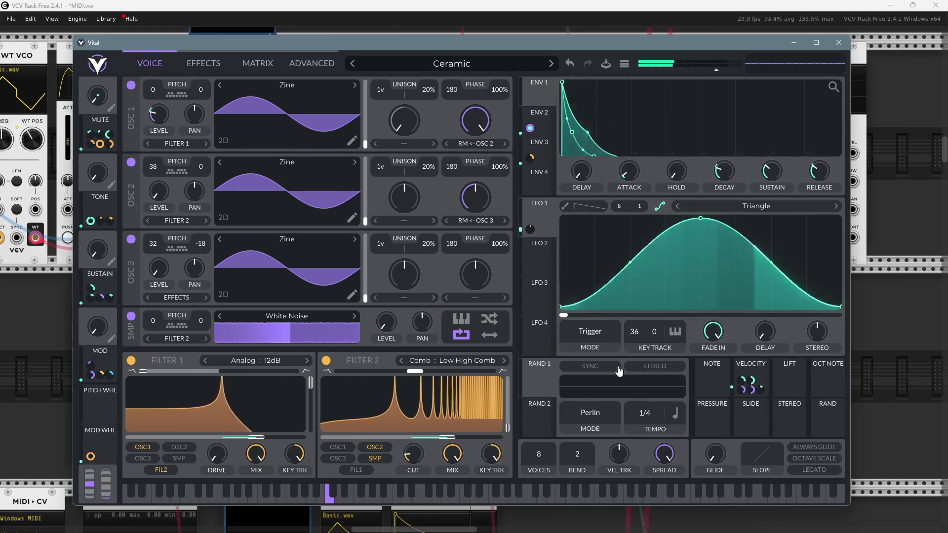
left_click(795, 42)
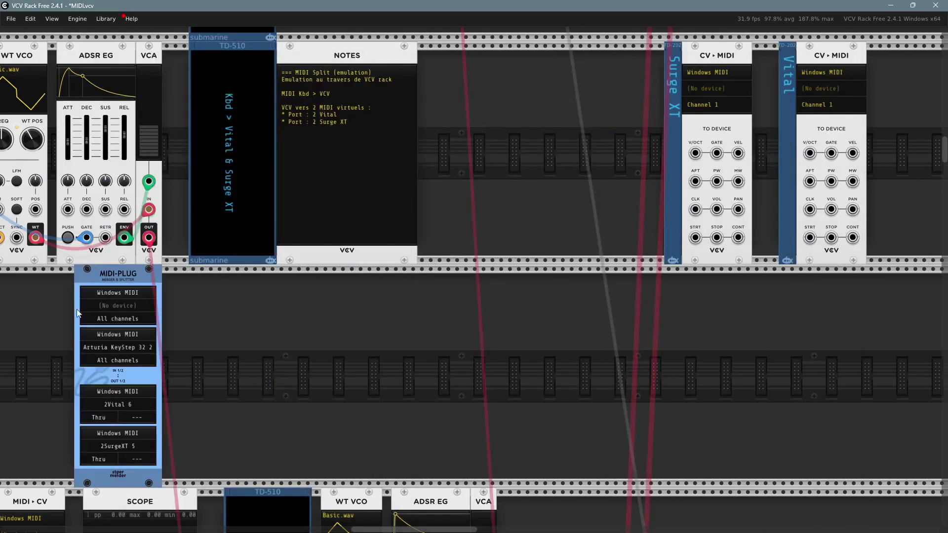
- Place MIDI-PLUG beside MIDI-CV in the row above and set its second input and both outputs to no device
key("alt+Tab")
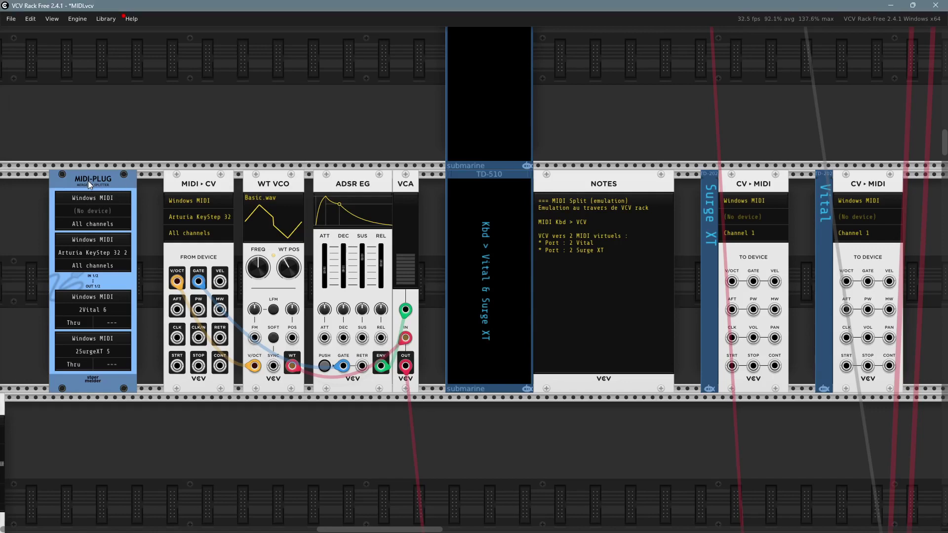
left_click(92, 307)
left_click(101, 312)
left_click(93, 352)
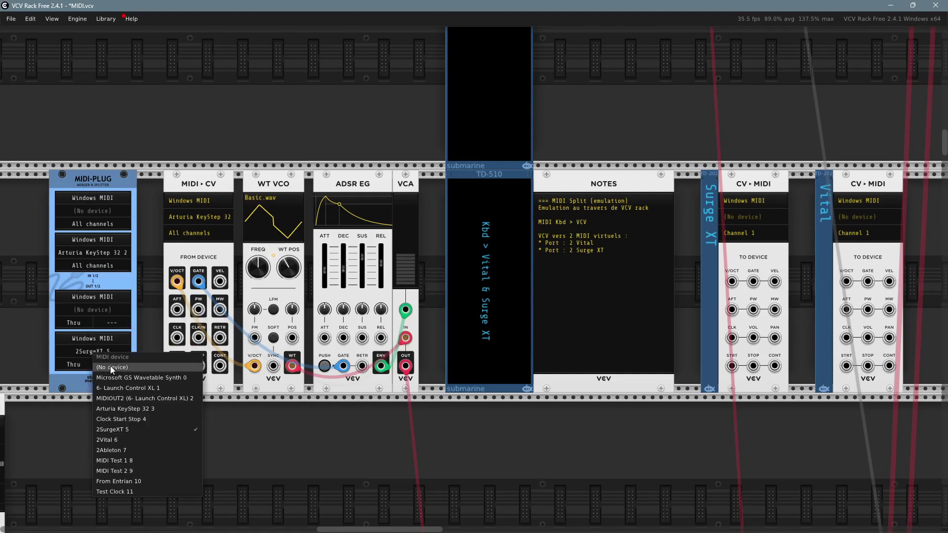
left_click(111, 366)
left_click(85, 251)
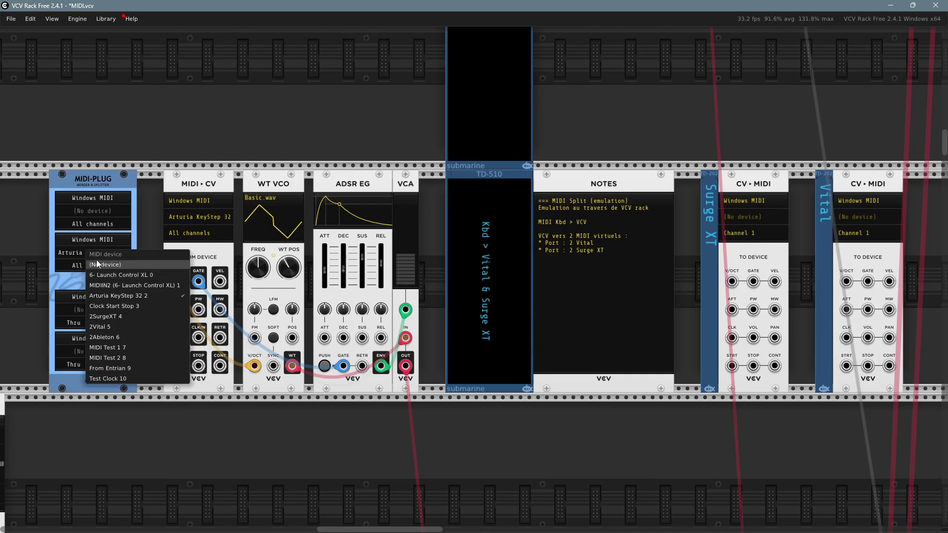
left_click(99, 265)
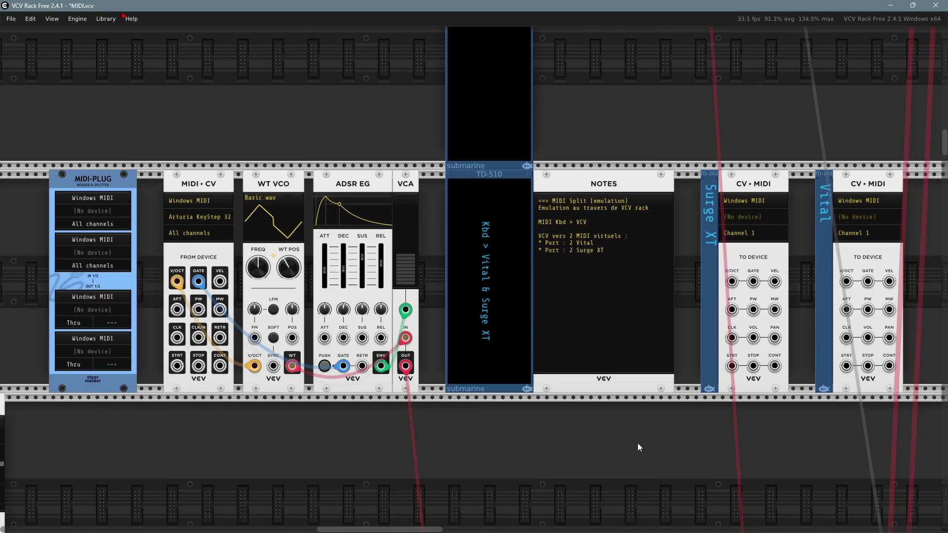
- Patch the keyboard MIDI-CV module's V/OCT and GATE outputs to the matching inputs of the Surge XT and Vital CV-MIDI modules
left_click_drag(638, 442, 494, 447)
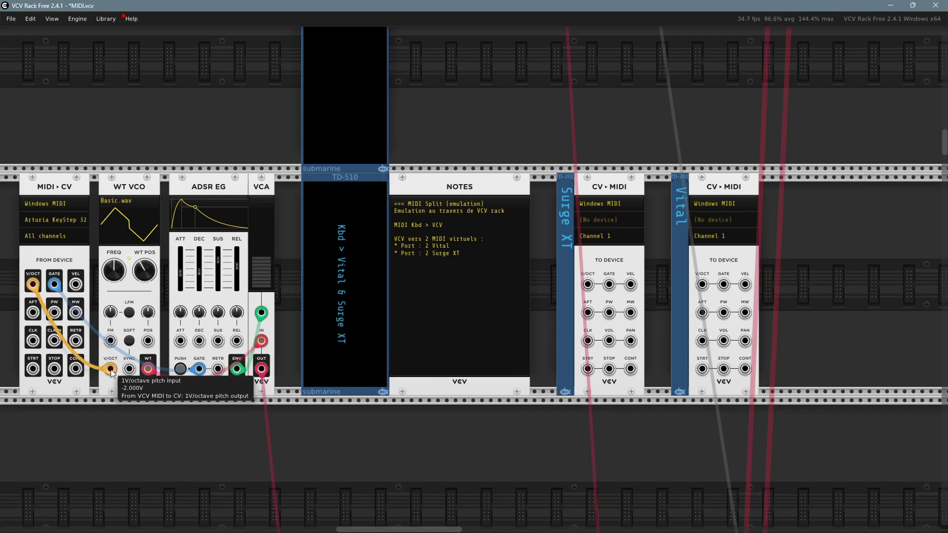
left_click_drag(110, 374, 701, 284)
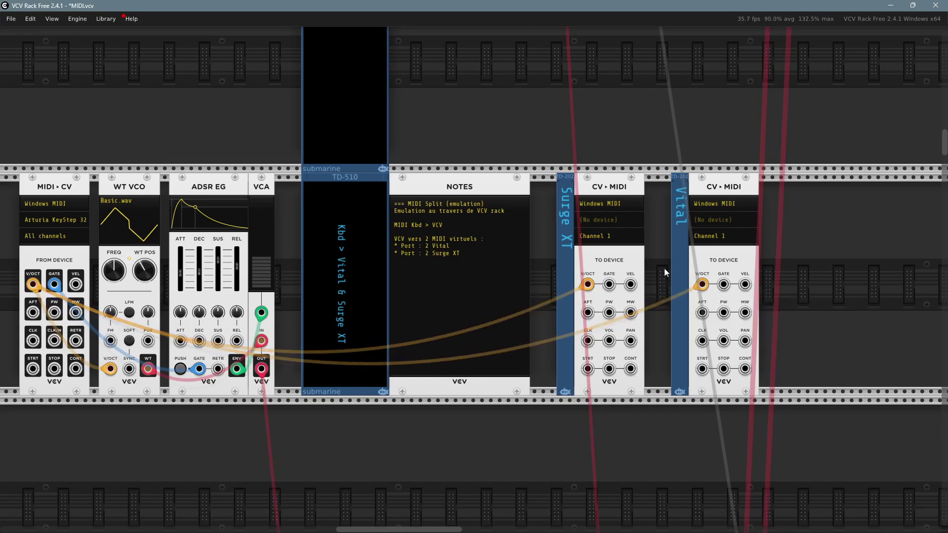
right_click(610, 186)
mouse_move(635, 208)
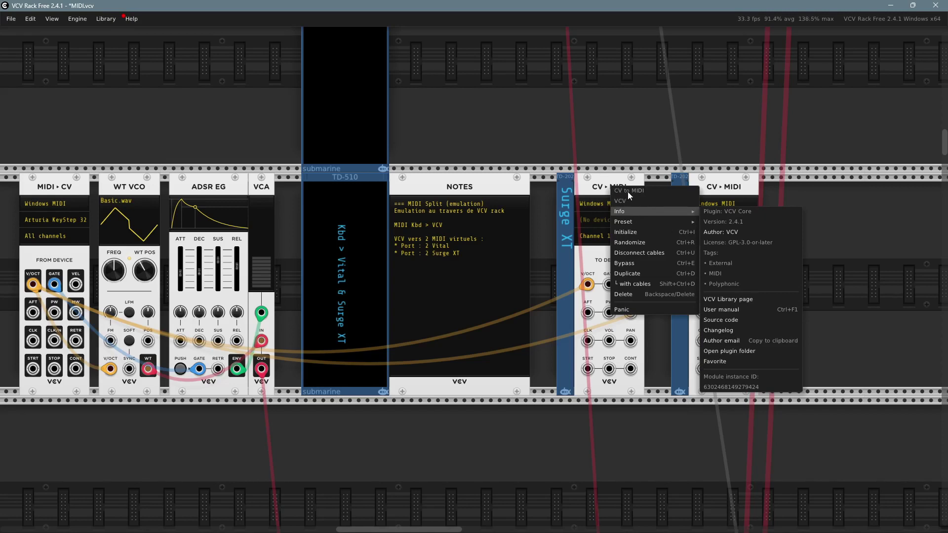
left_click(492, 145)
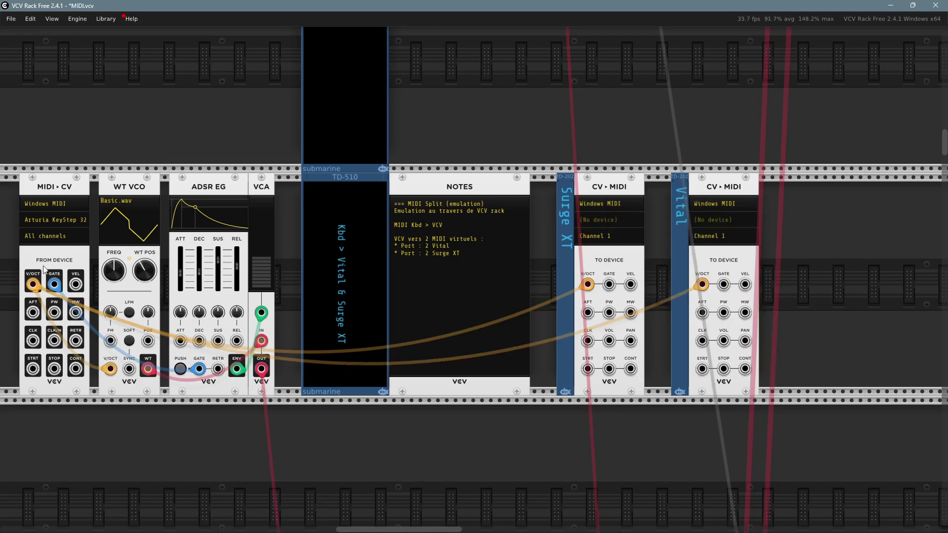
left_click_drag(55, 285, 723, 284)
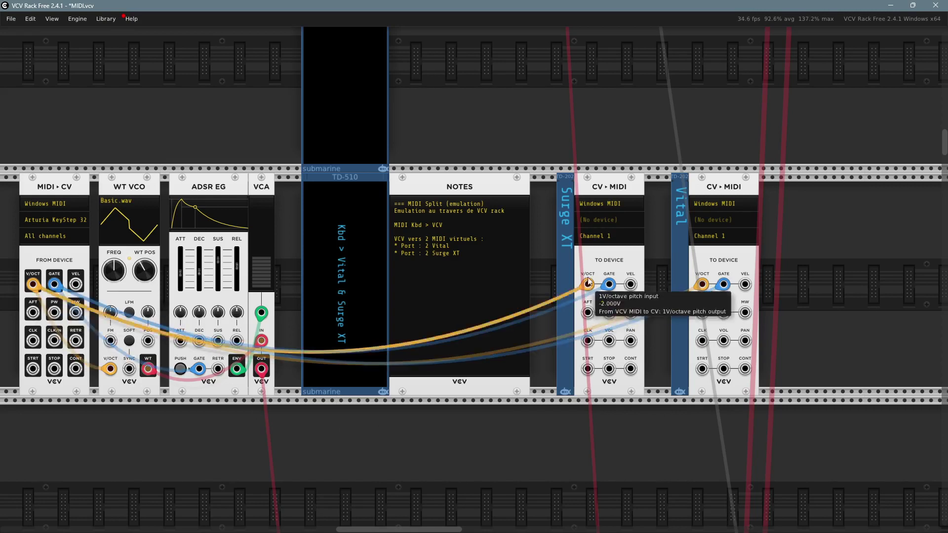
- Set the Surge XT CV-MIDI module's device to 2SurgeXT 5 and the Vital CV-MIDI module's device to 2Vital 6
left_click(604, 220)
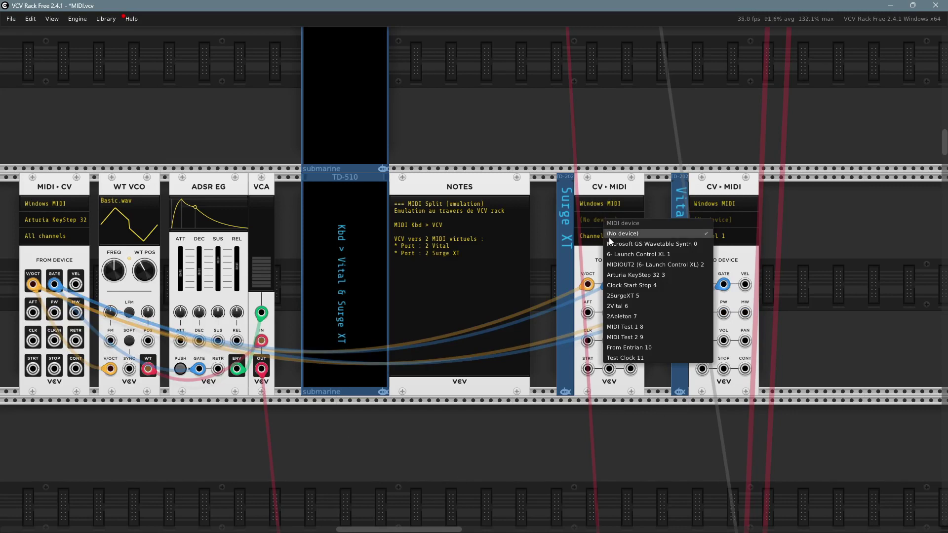
left_click(650, 296)
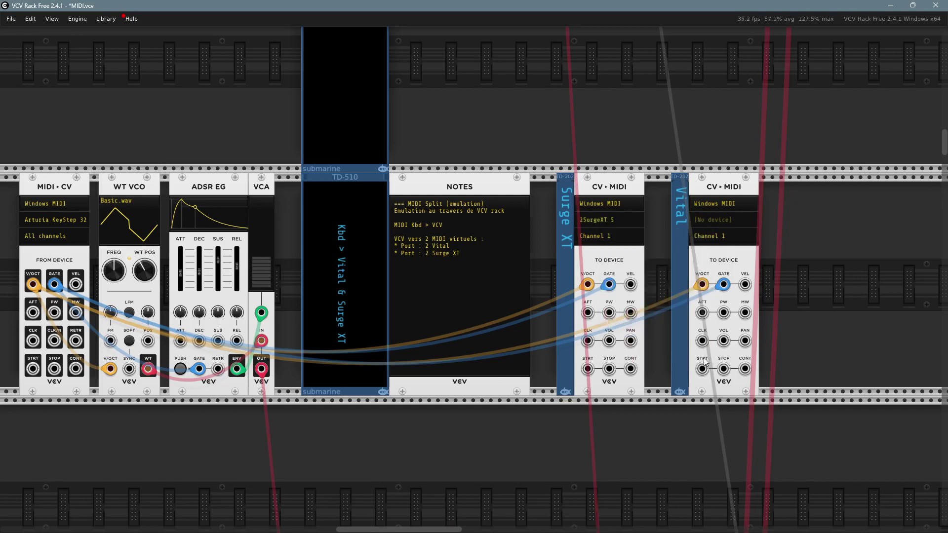
left_click(714, 220)
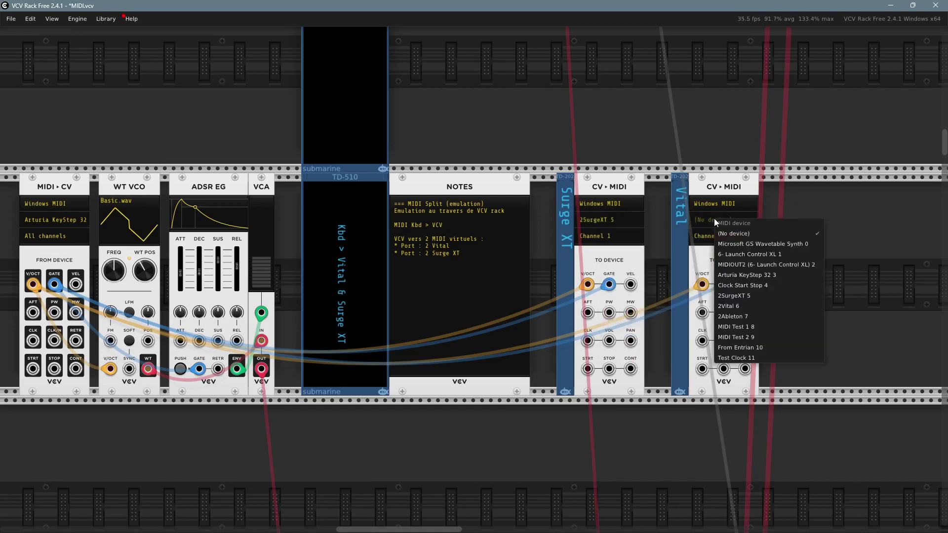
left_click(734, 306)
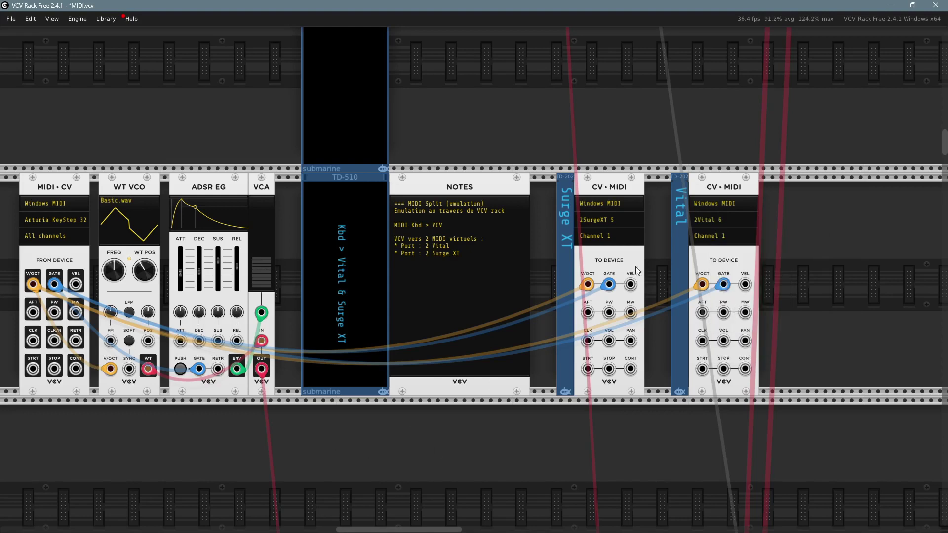
scroll(308, 440, "left", 5)
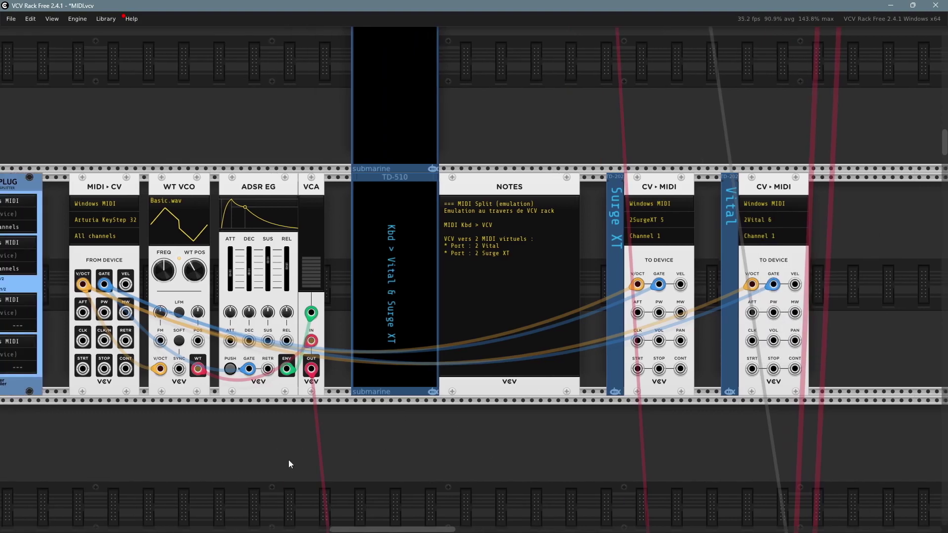
scroll(279, 436, "left", 1)
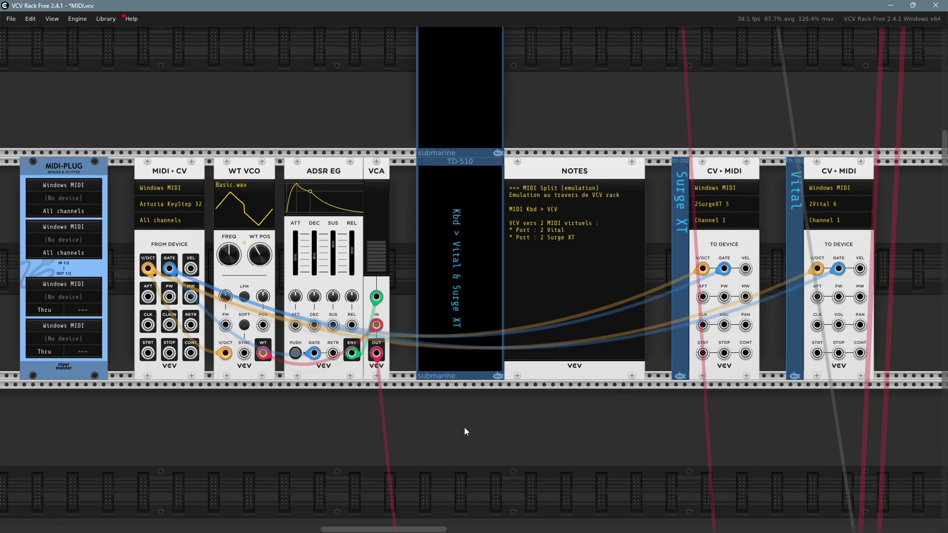
scroll(473, 435, "down", 2)
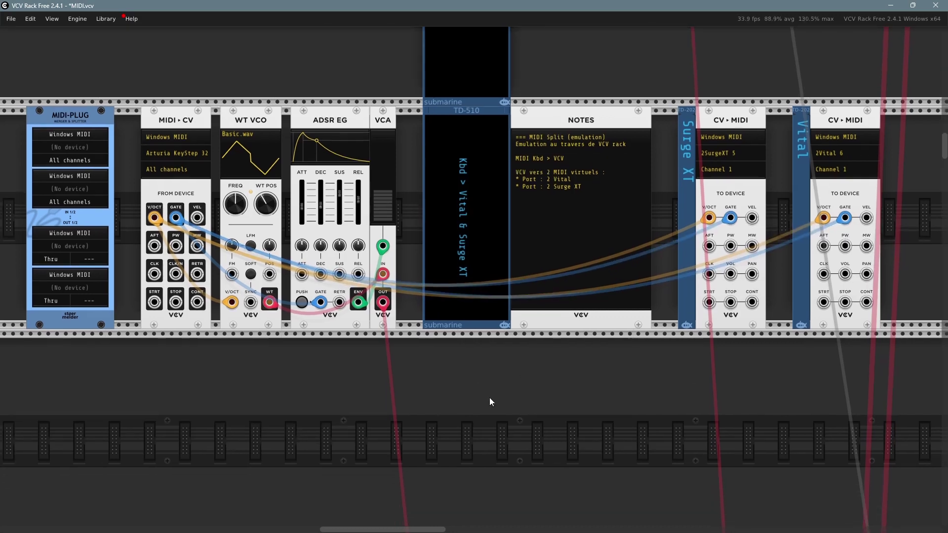
scroll(554, 397, "left", 2)
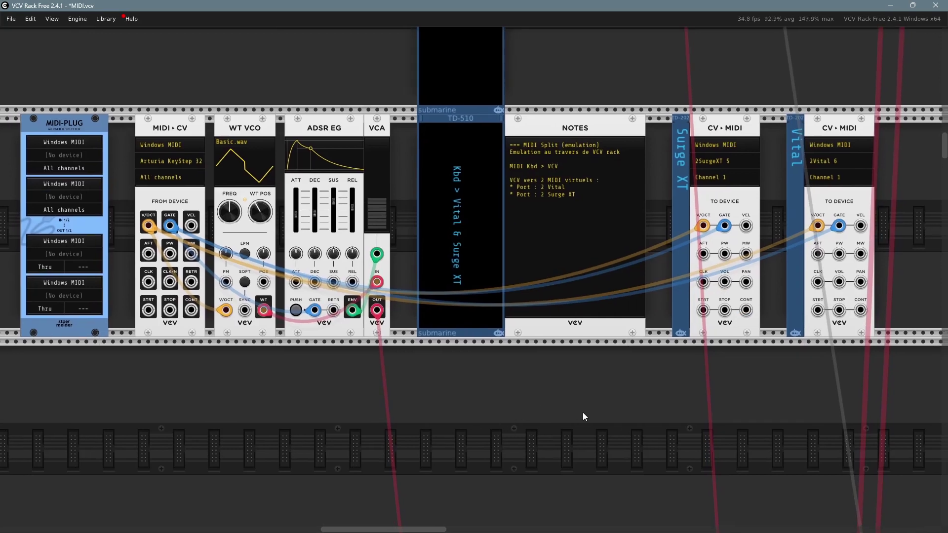